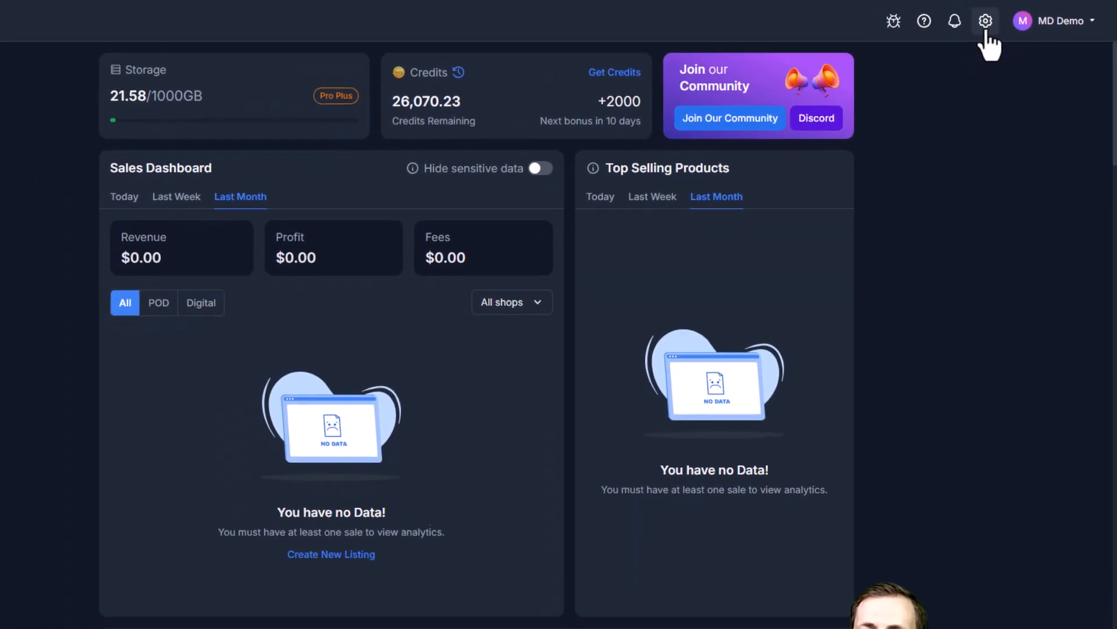
Open the shop connection settings and view the dialog for connecting an Etsy shop, closing it without linking one.
click(964, 24)
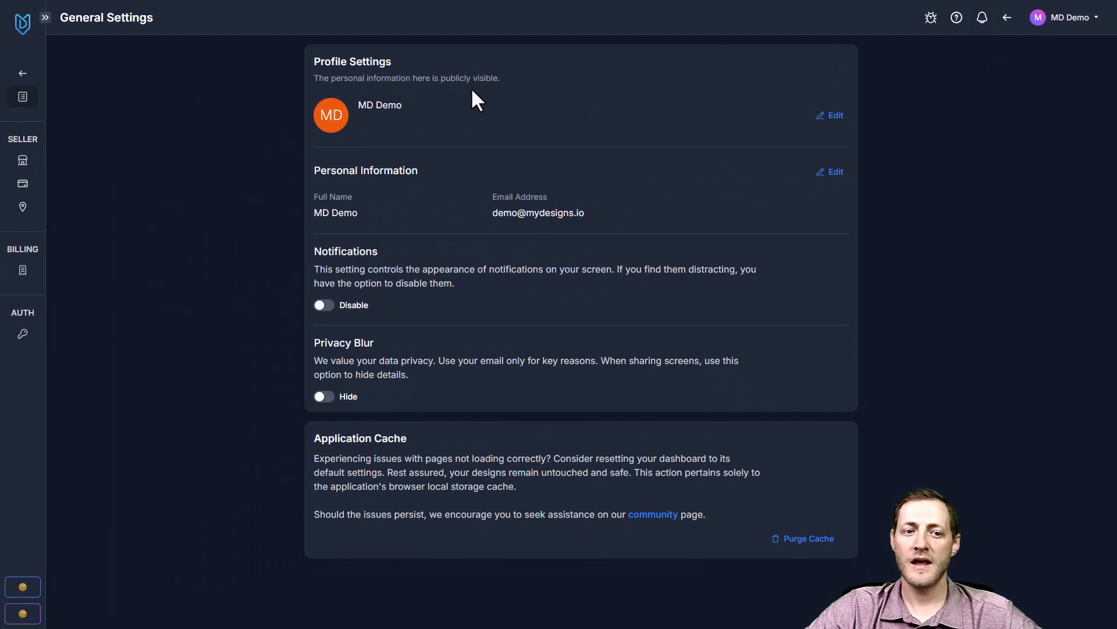
click(45, 18)
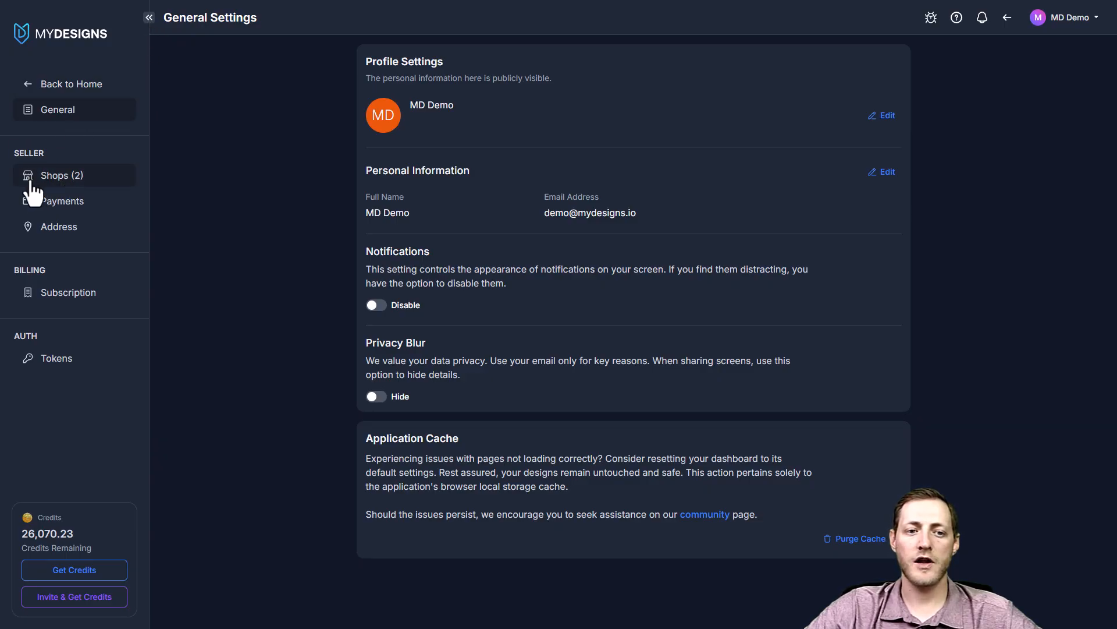
click(59, 182)
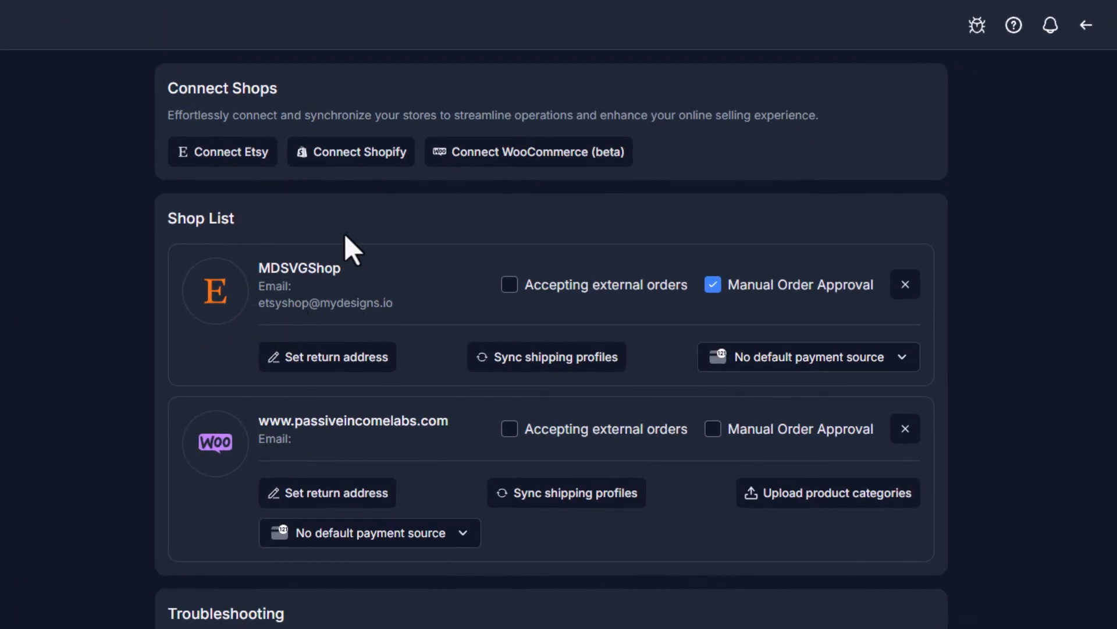
click(205, 167)
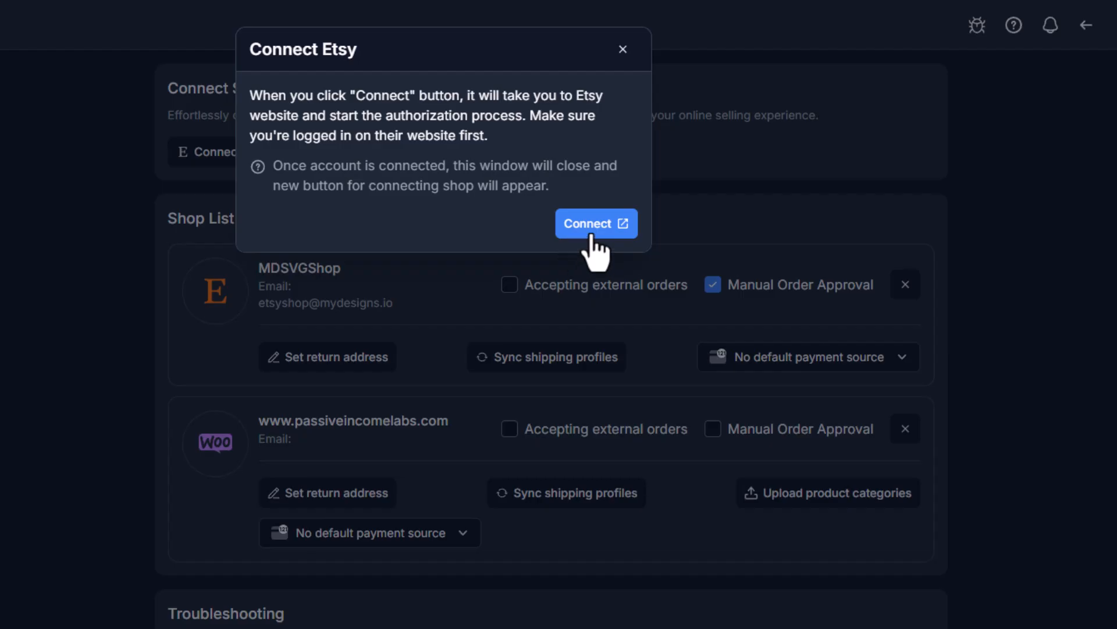
click(579, 207)
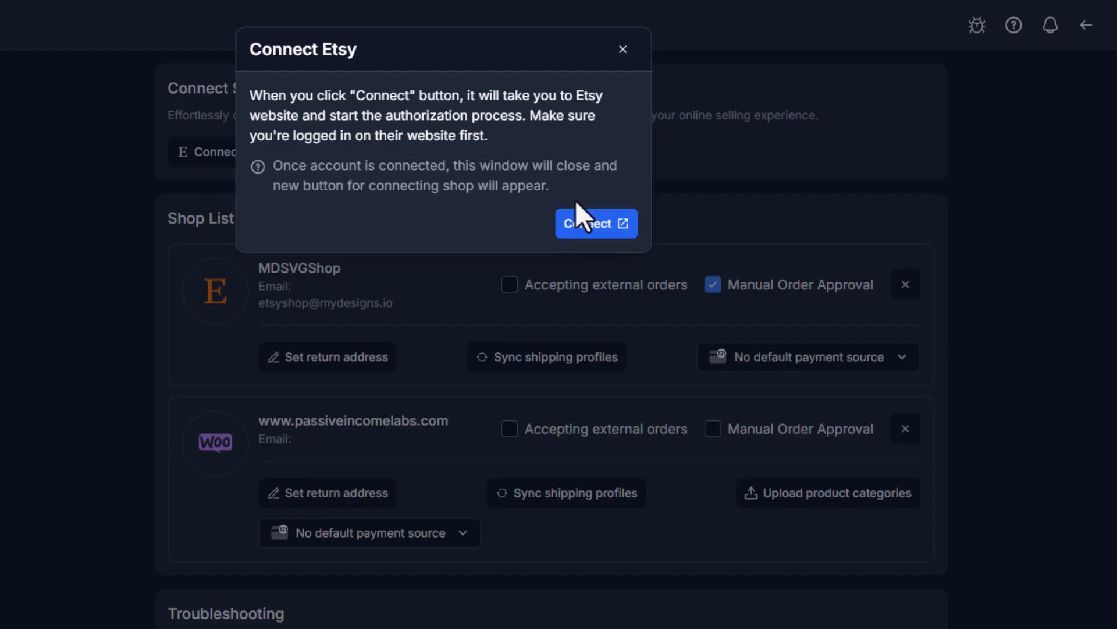
click(623, 49)
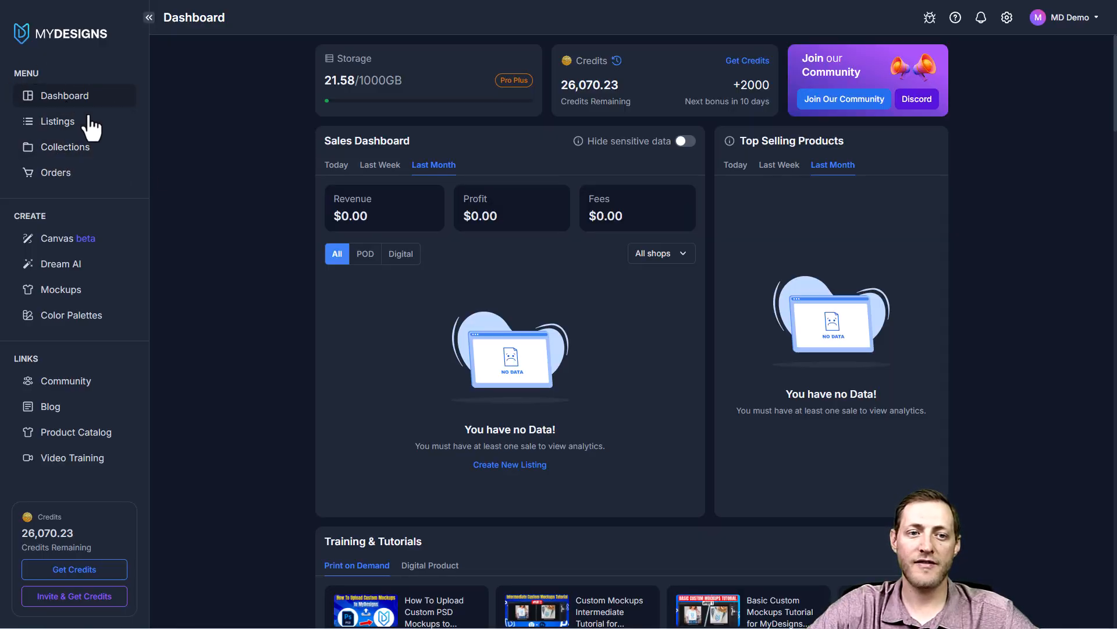
Add a collection folder named DEMO under Home with the default template, and open its listings.
click(56, 154)
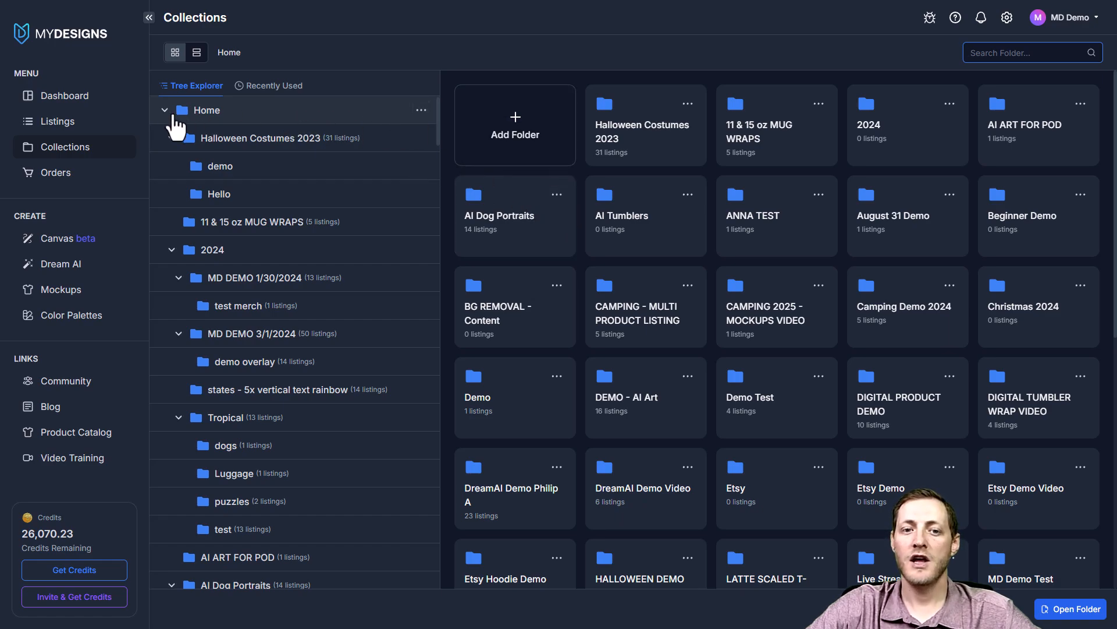
click(165, 110)
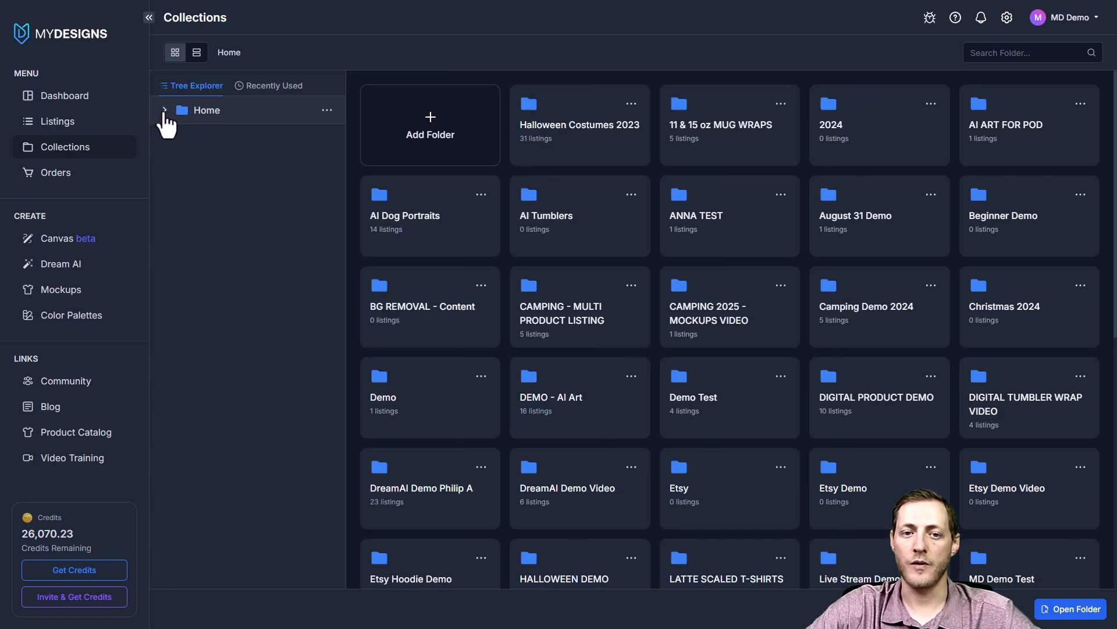
click(164, 111)
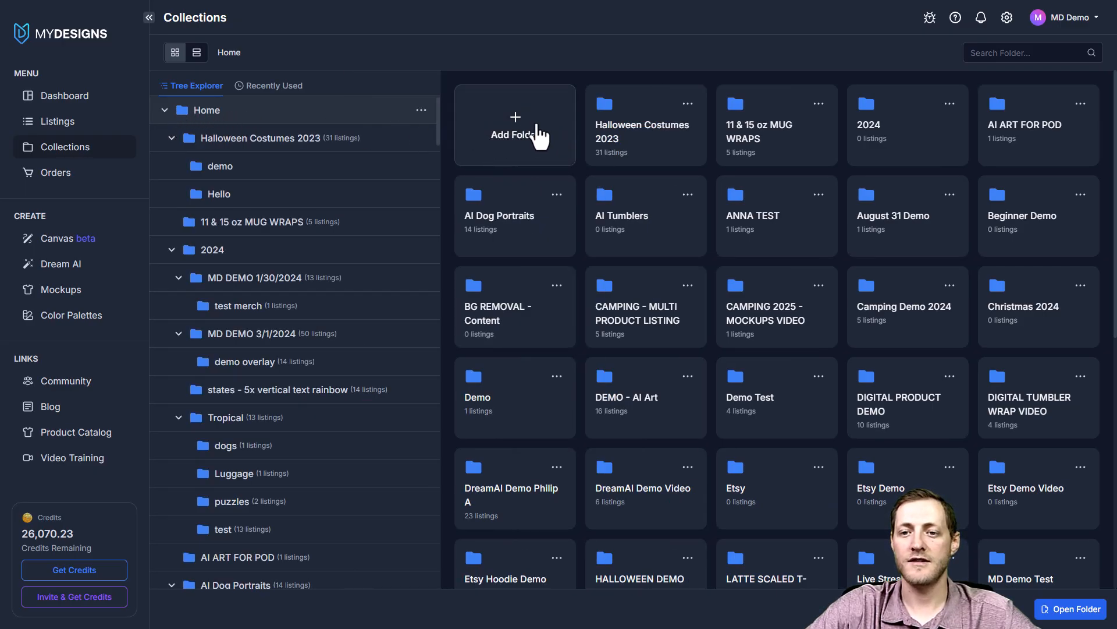
click(516, 143)
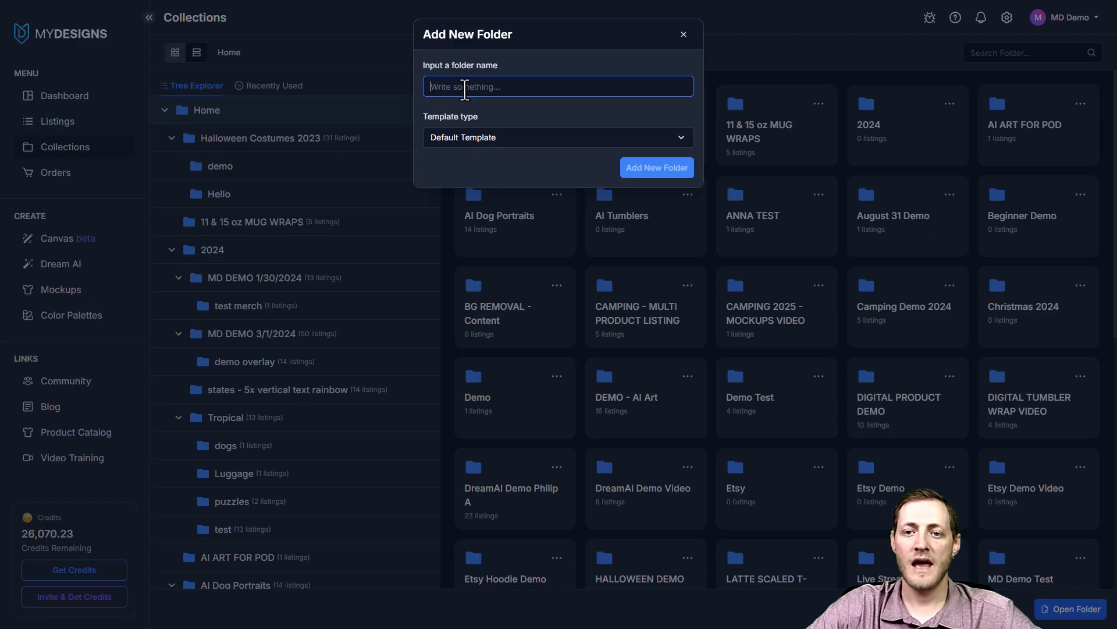
text(B)
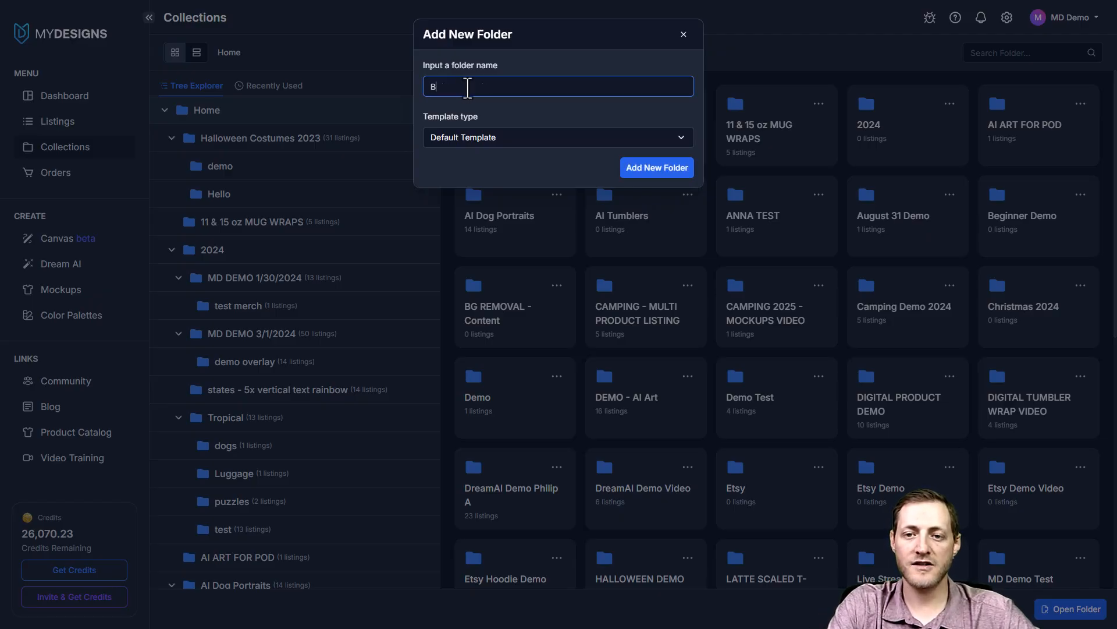
key(BackSpace)
text(DEMO)
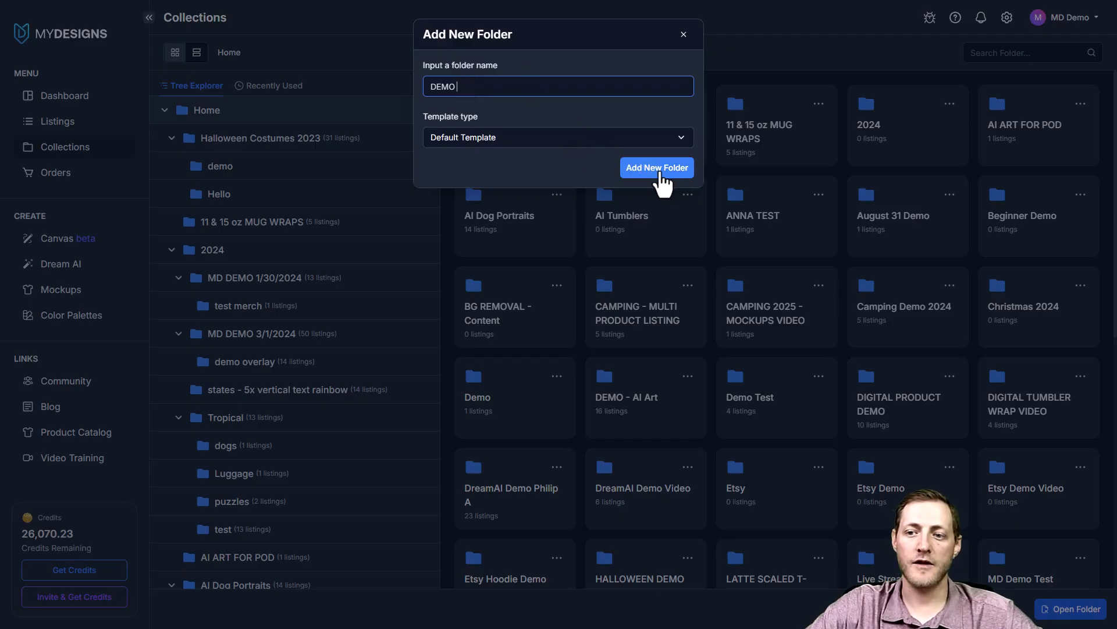
click(658, 168)
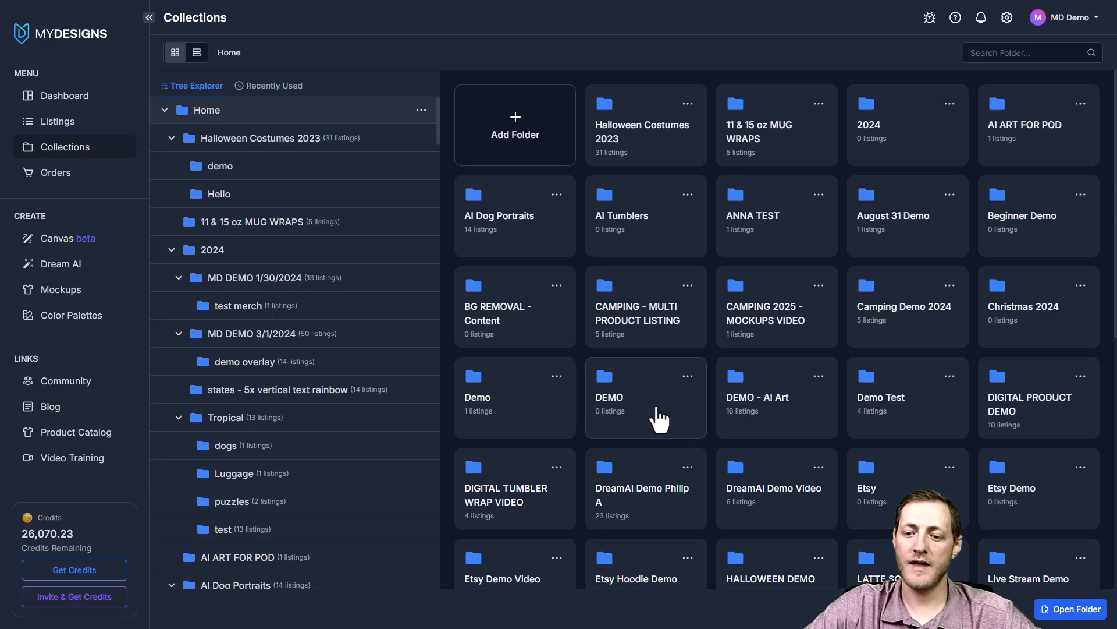
click(651, 410)
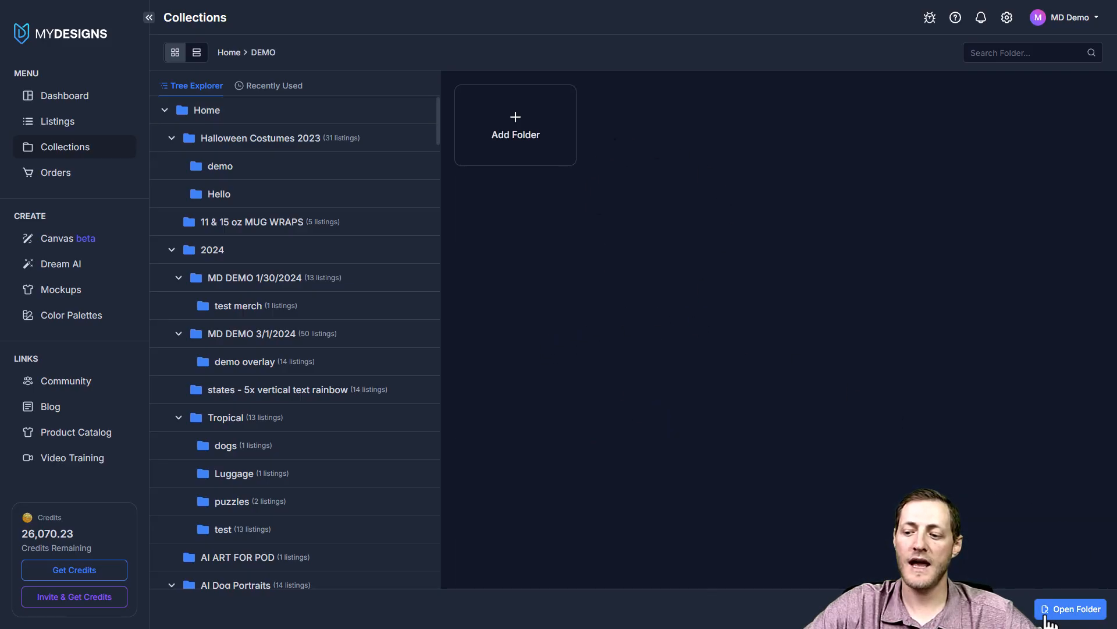
click(1072, 610)
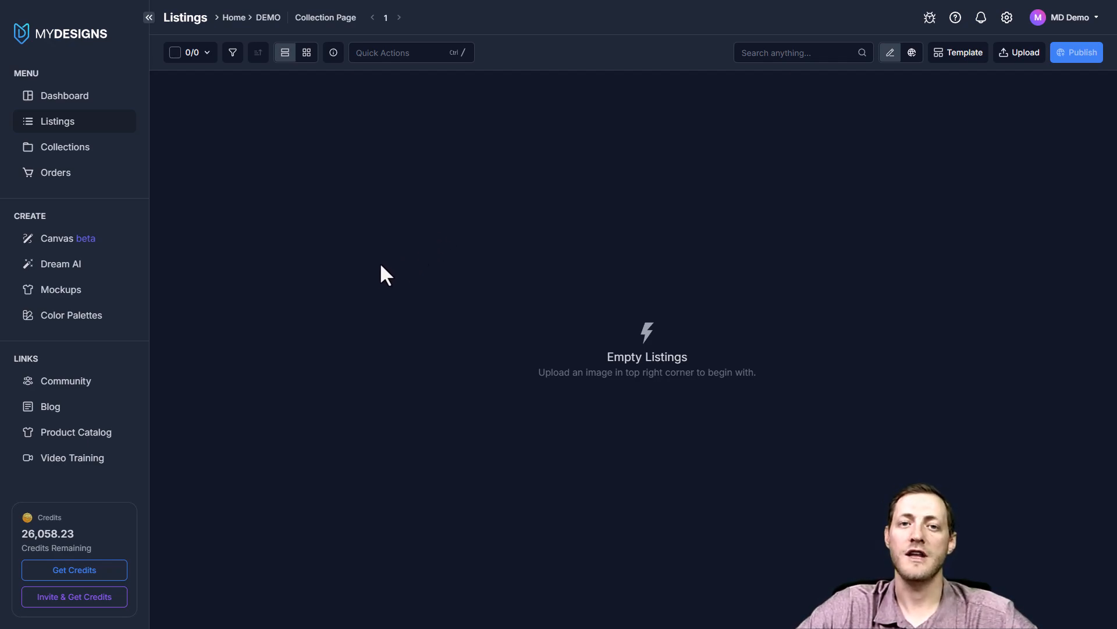
View the upload window for adding design files to the DEMO folder and close it.
click(1029, 65)
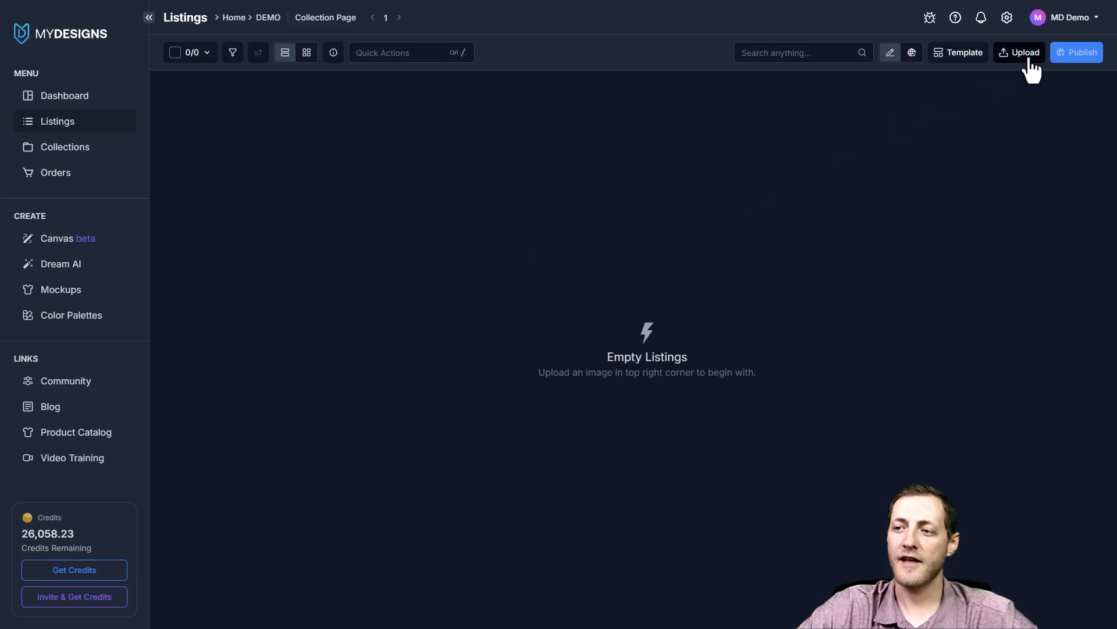
click(919, 80)
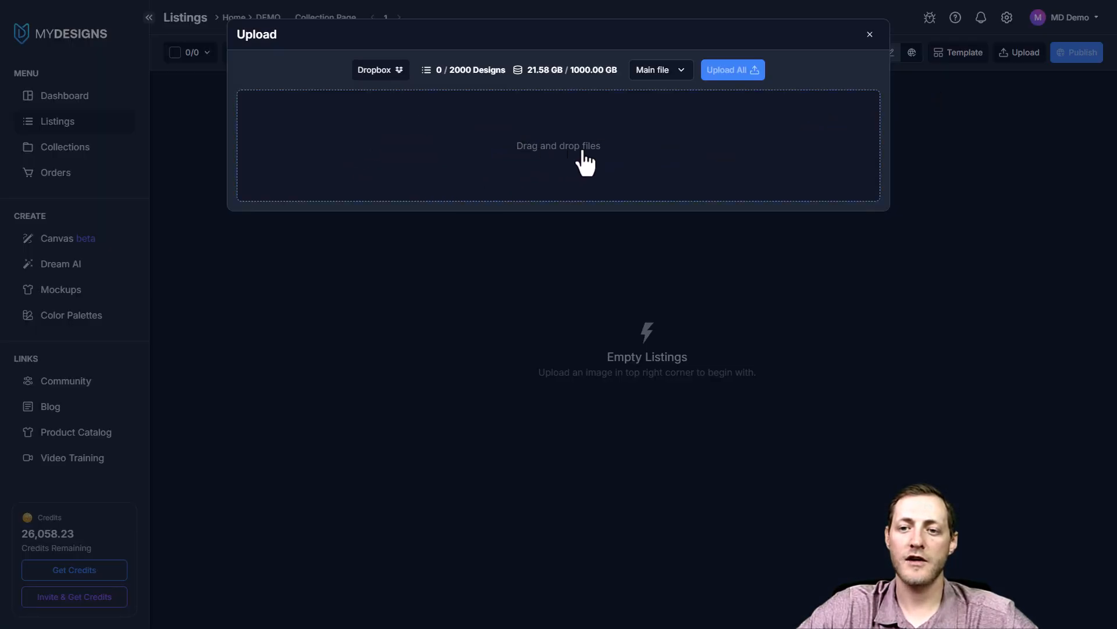
click(870, 35)
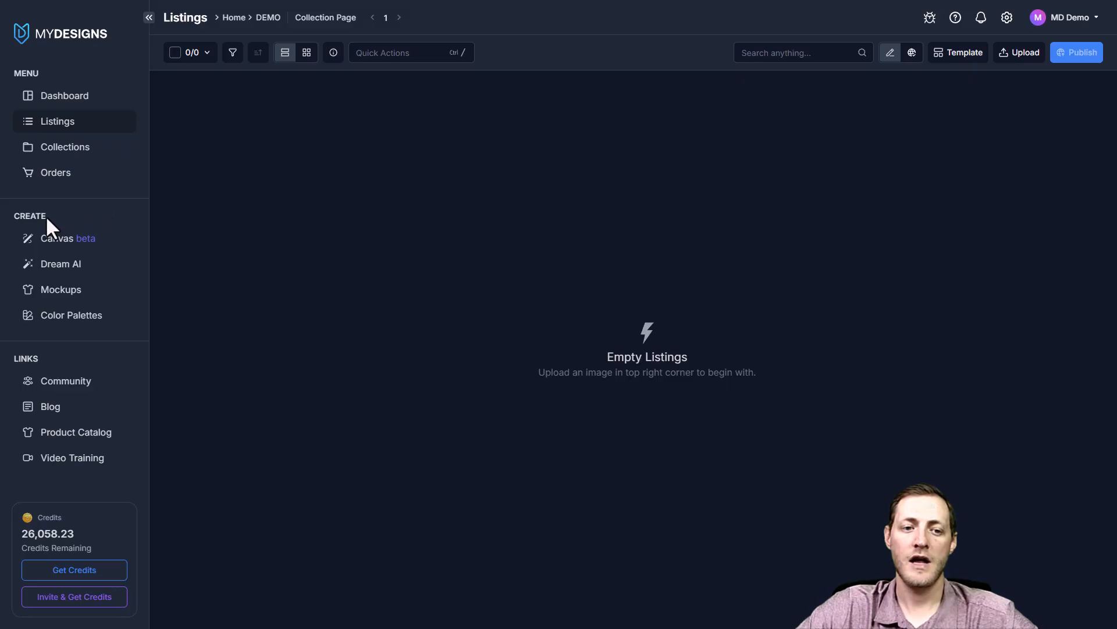
Go to Dream AI and look over the previously generated seamless coral reef watercolor patterns.
click(92, 267)
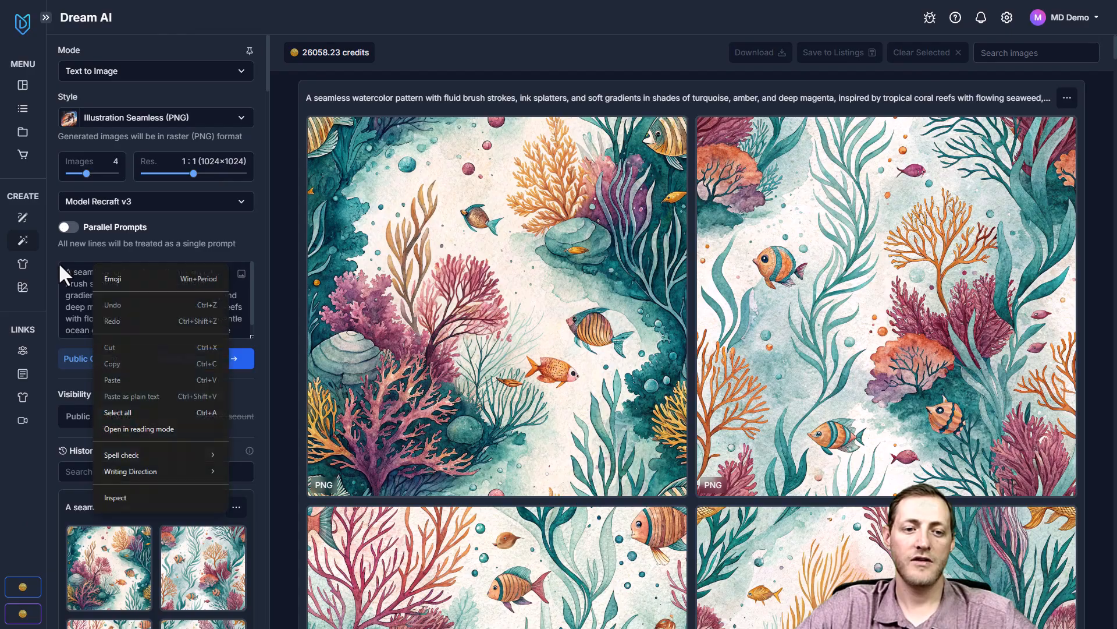
click(58, 265)
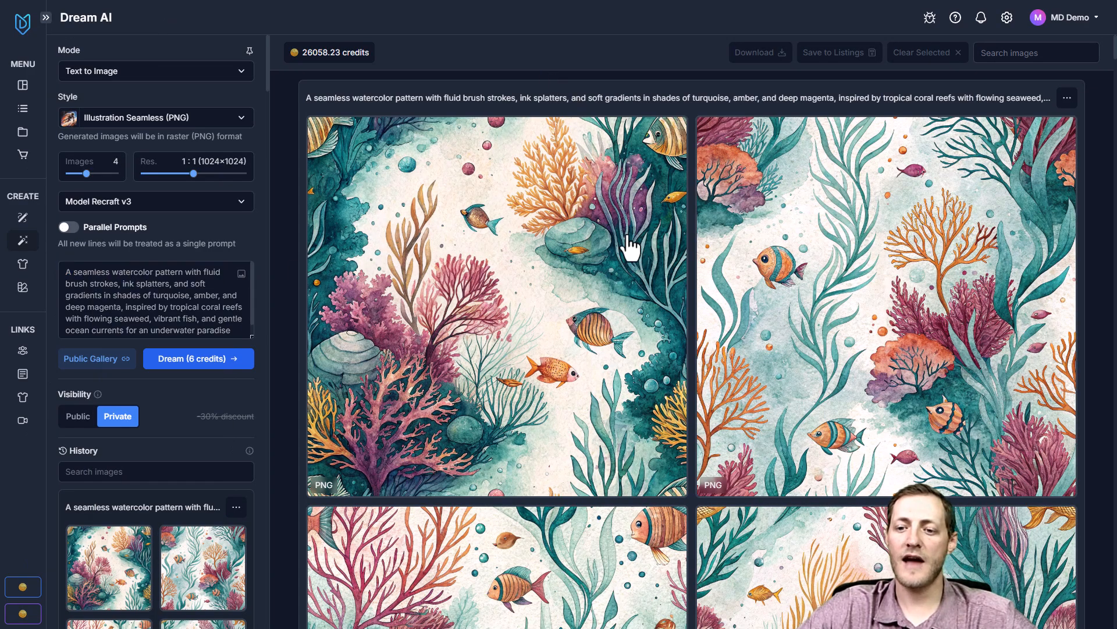
scroll(803, 323, down, 3)
scroll(806, 349, down, 12)
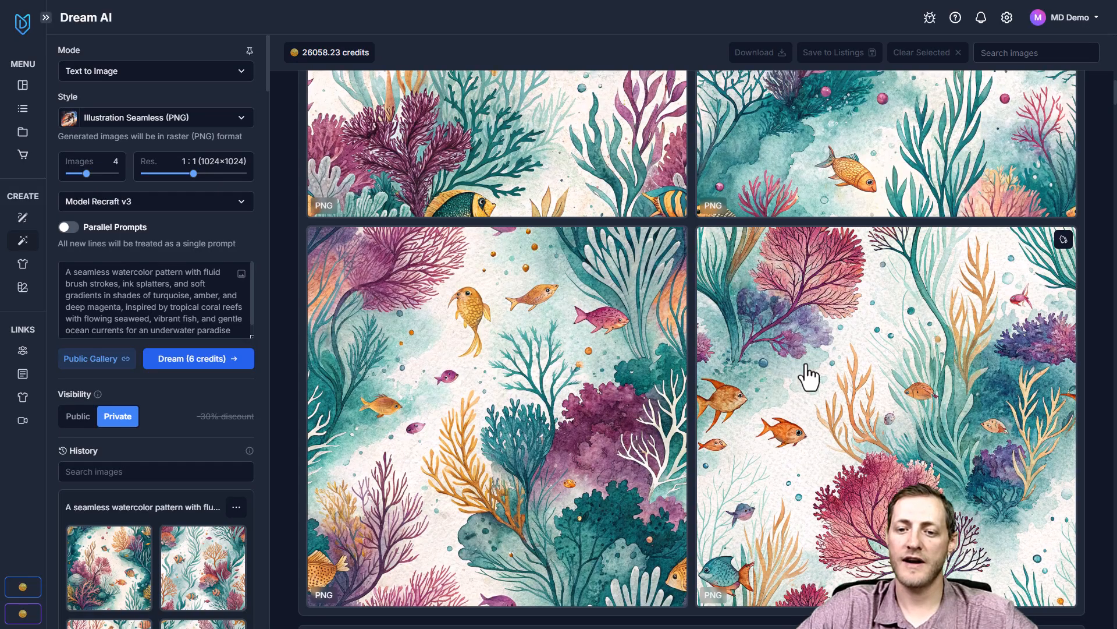
scroll(779, 370, up, 10)
scroll(751, 366, down, 8)
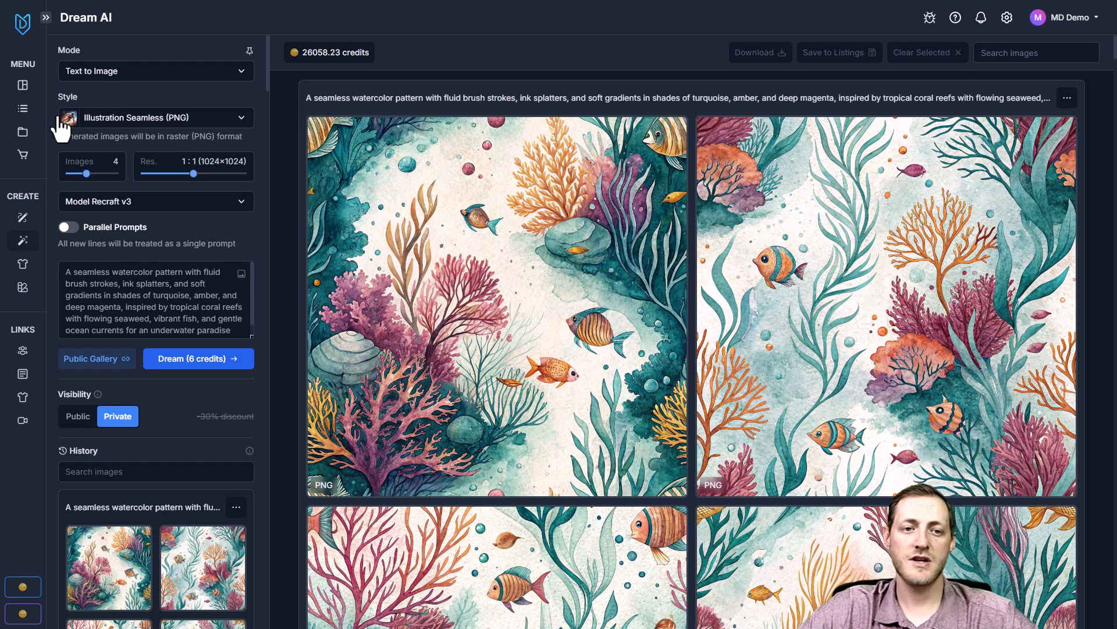
Choose the Recraft v3 model and the Illustration Seamless (PNG) style for image generation.
click(129, 204)
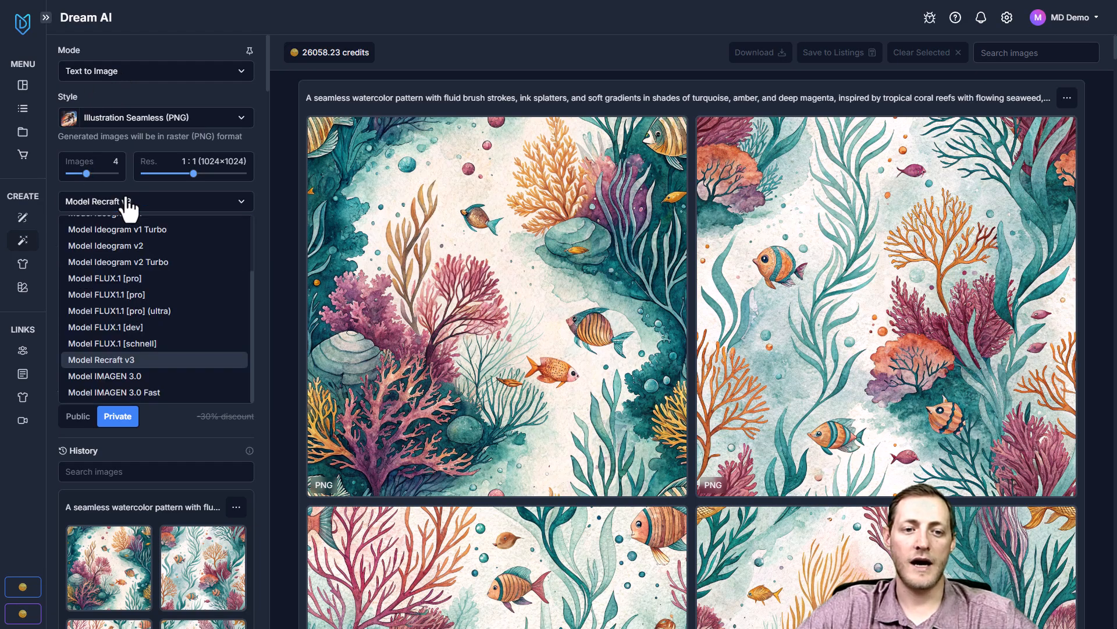
click(156, 361)
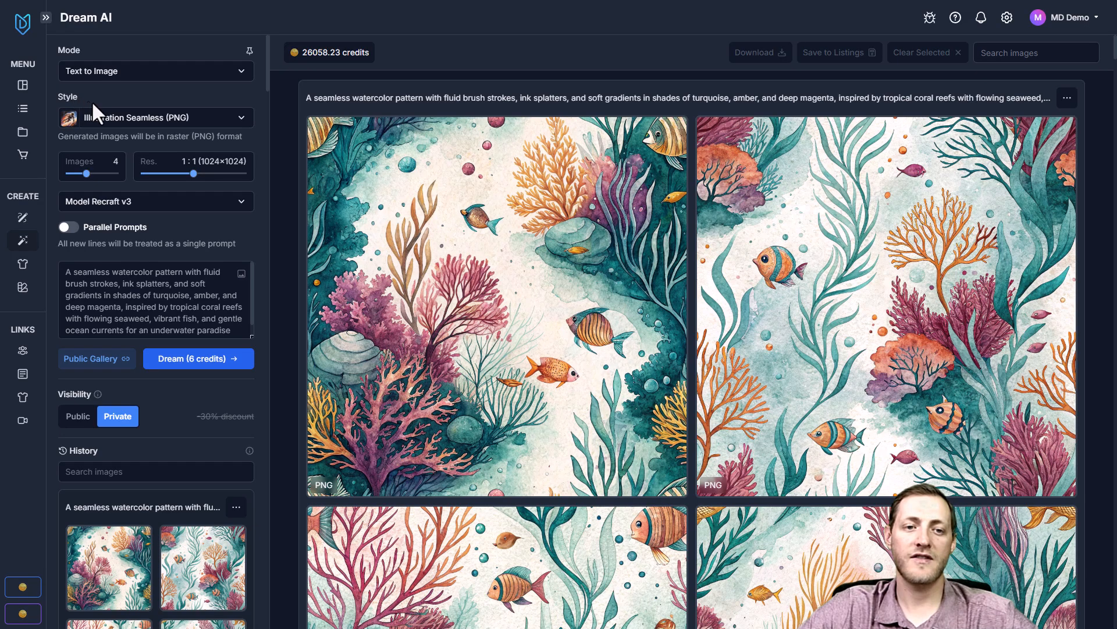
click(114, 120)
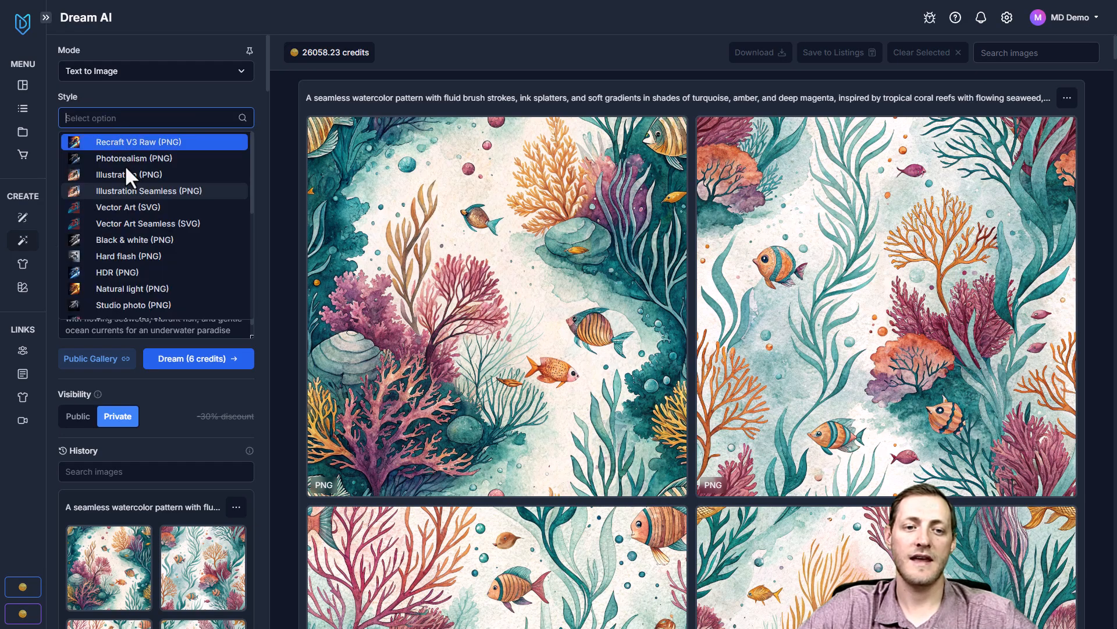
click(180, 191)
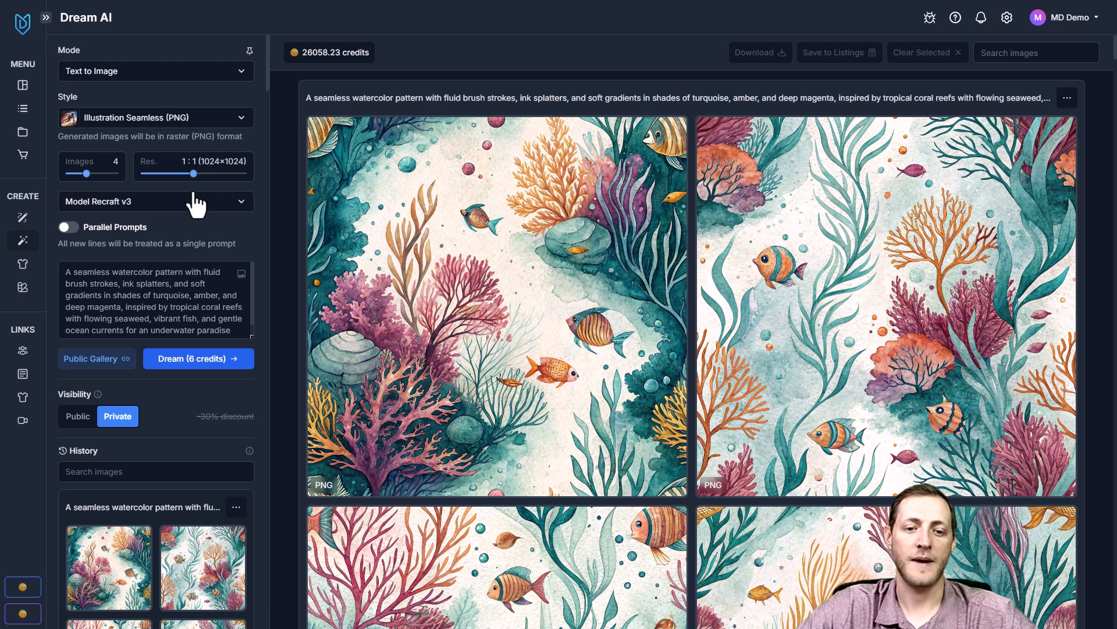
Enable parallel prompts and replace the coral reef prompt with the copied list of seamless watercolor pattern prompts, starting with the dusty rose desert dunes prompt.
click(68, 228)
scroll(174, 277, down, 1)
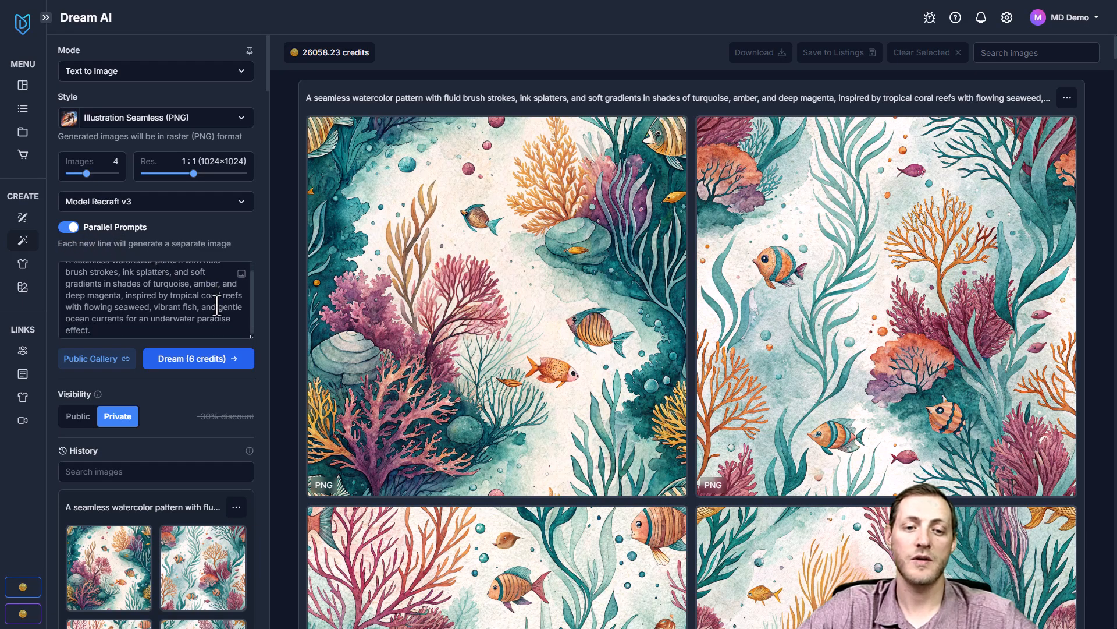
click(120, 329)
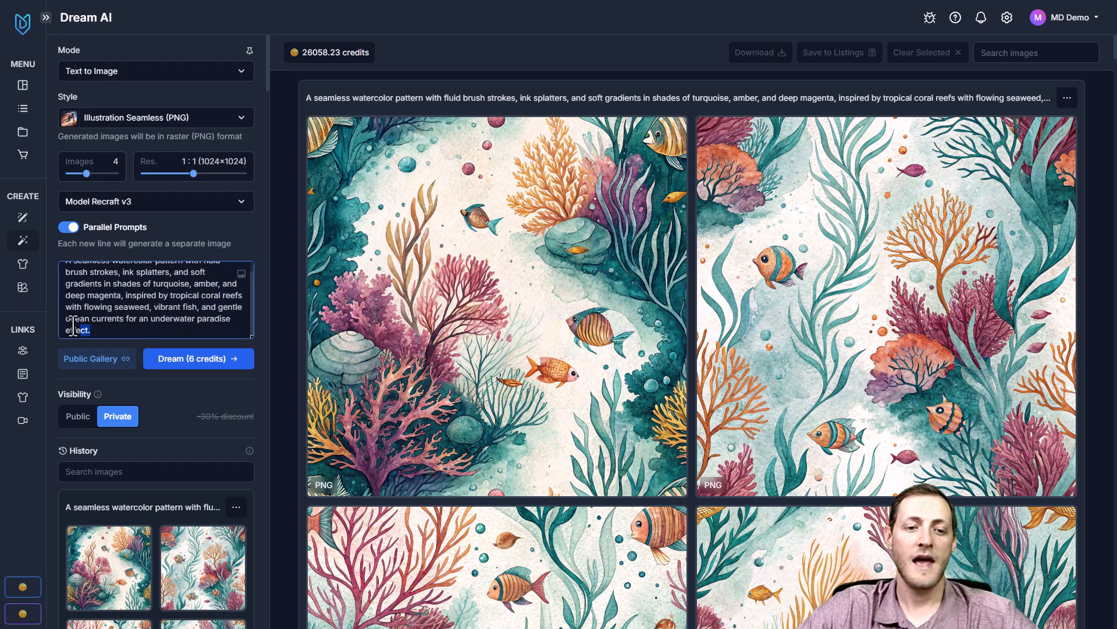
drag(76, 326, 51, 244)
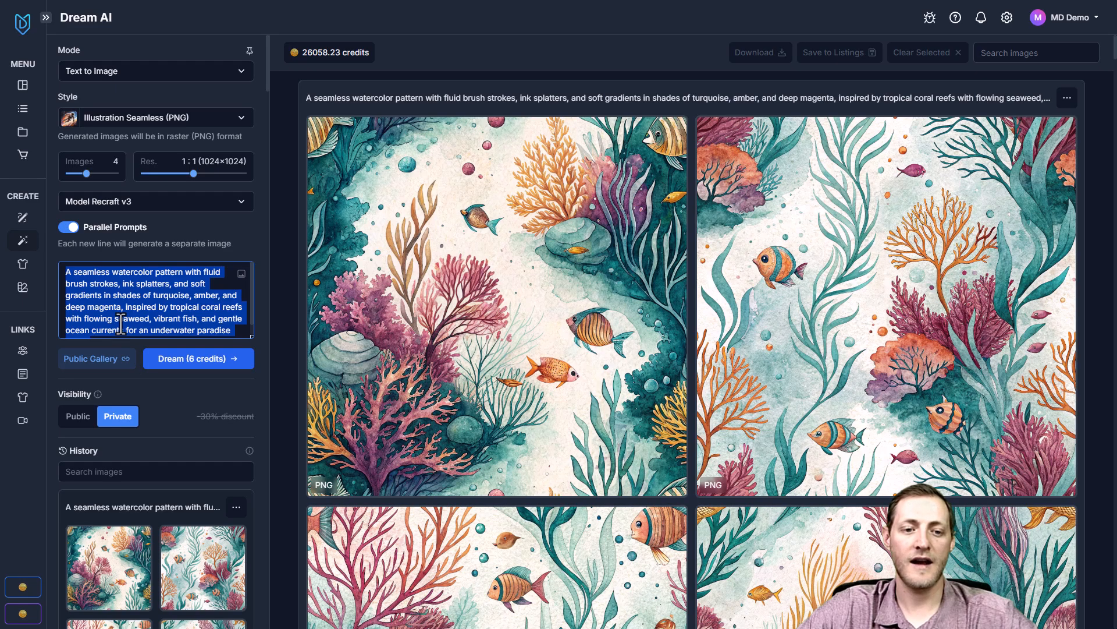
key(ctrl+v)
Read through the pasted watercolor pattern prompts and check that each one stands on its own line.
scroll(162, 302, up, 2)
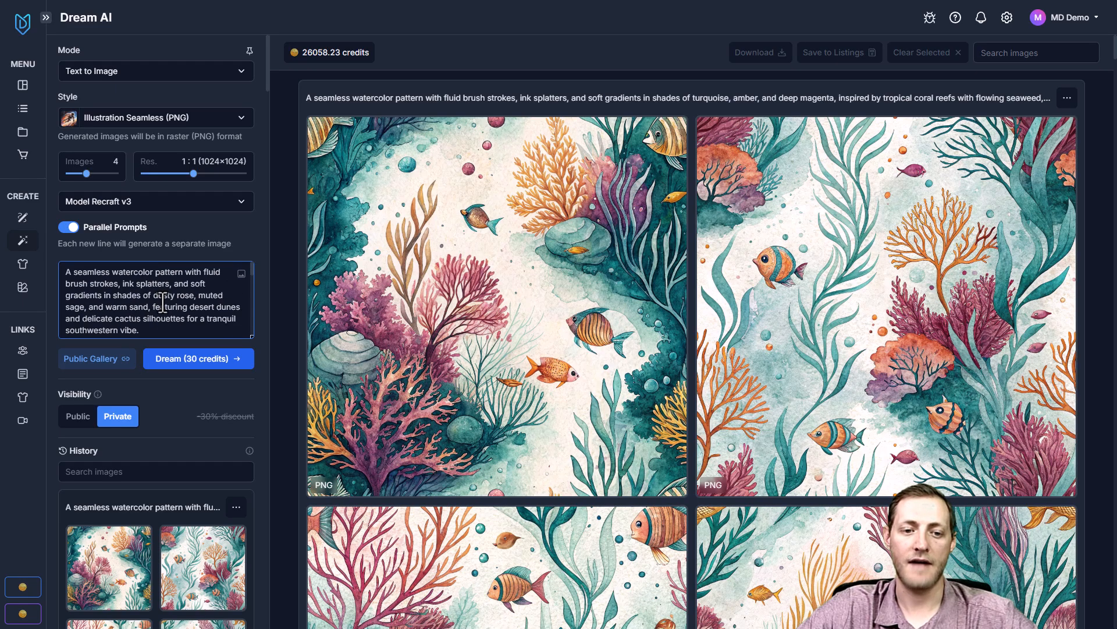
scroll(76, 280, down, 5)
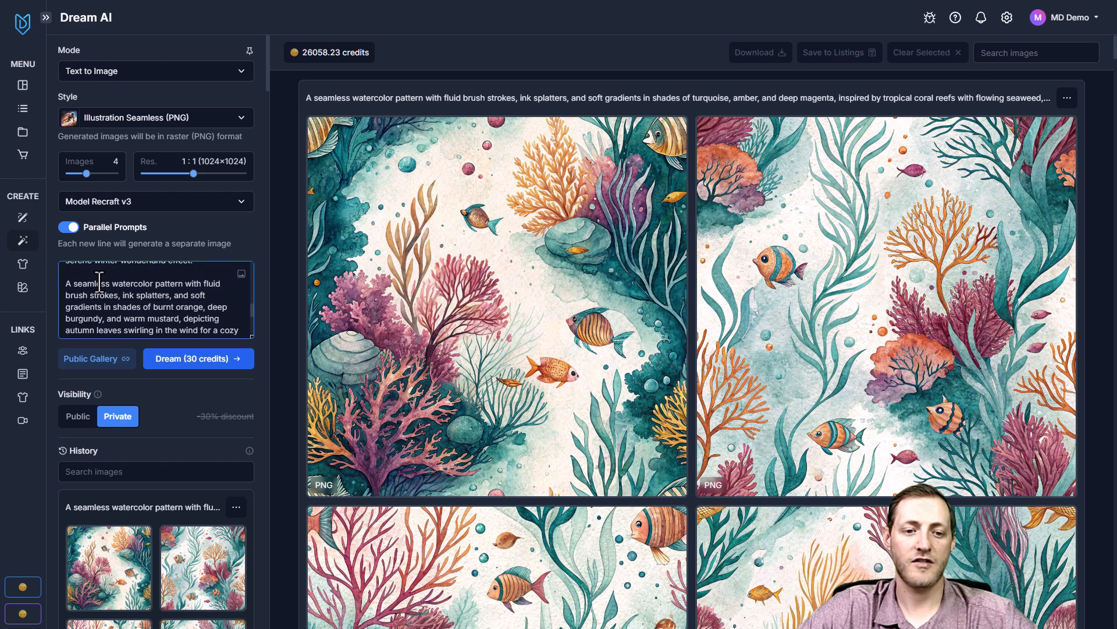
scroll(119, 302, down, 1)
scroll(119, 300, up, 4)
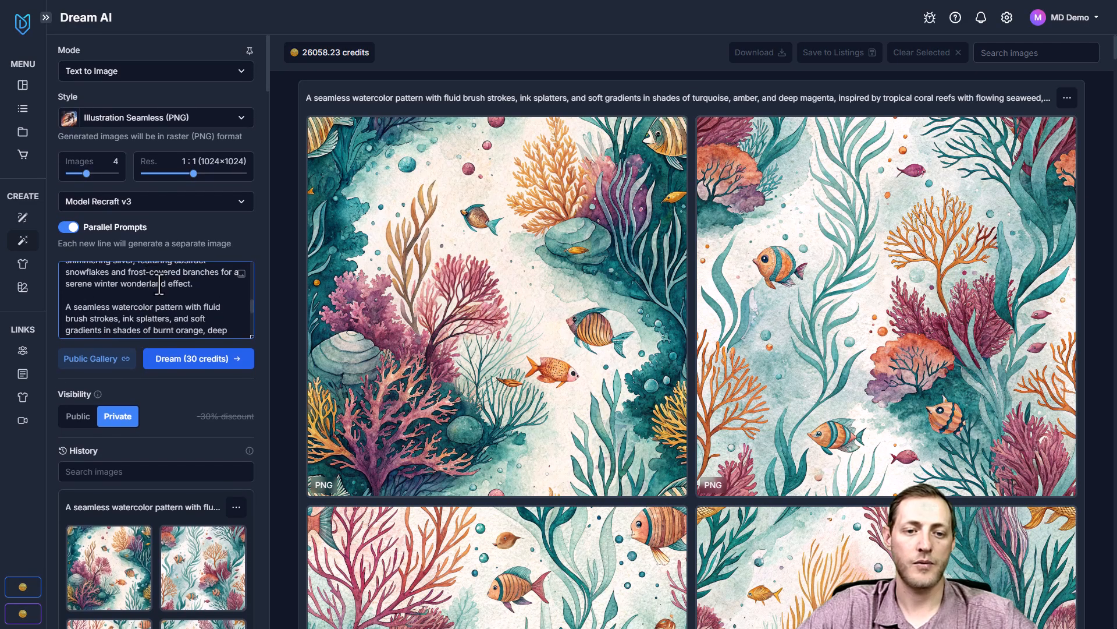
scroll(120, 293, up, 3)
scroll(96, 285, down, 2)
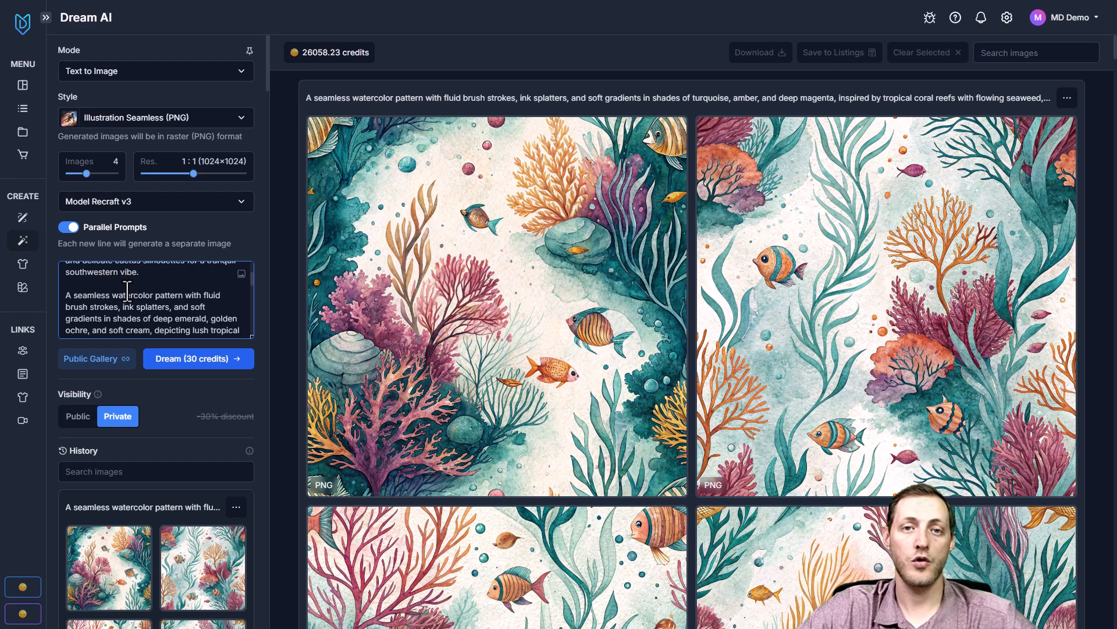
scroll(98, 309, down, 2)
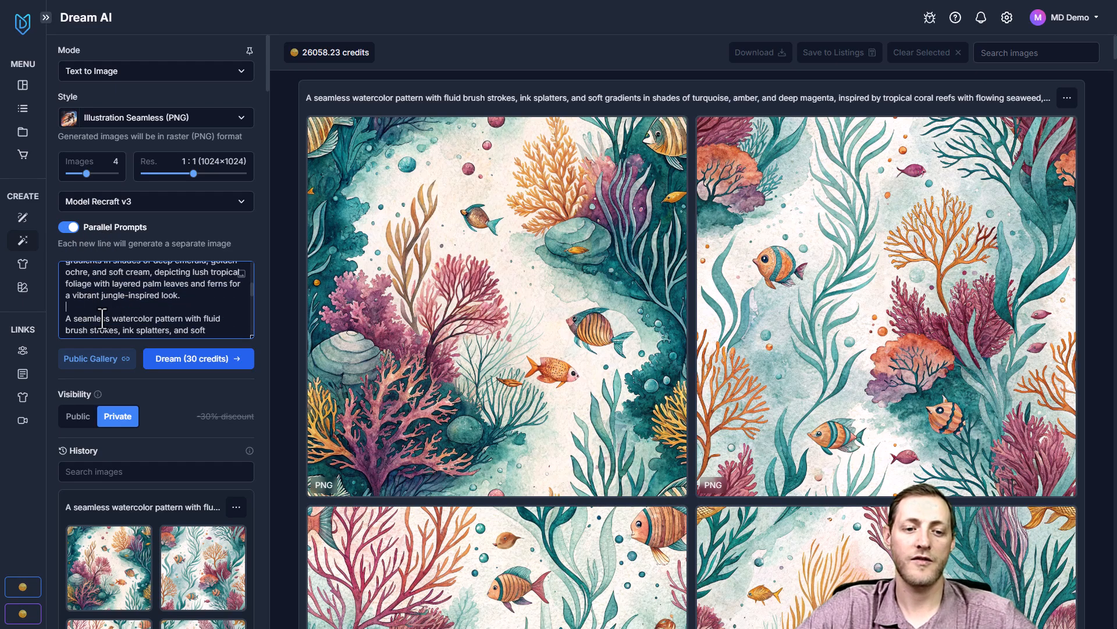
scroll(108, 317, down, 2)
scroll(142, 294, down, 7)
scroll(198, 262, up, 10)
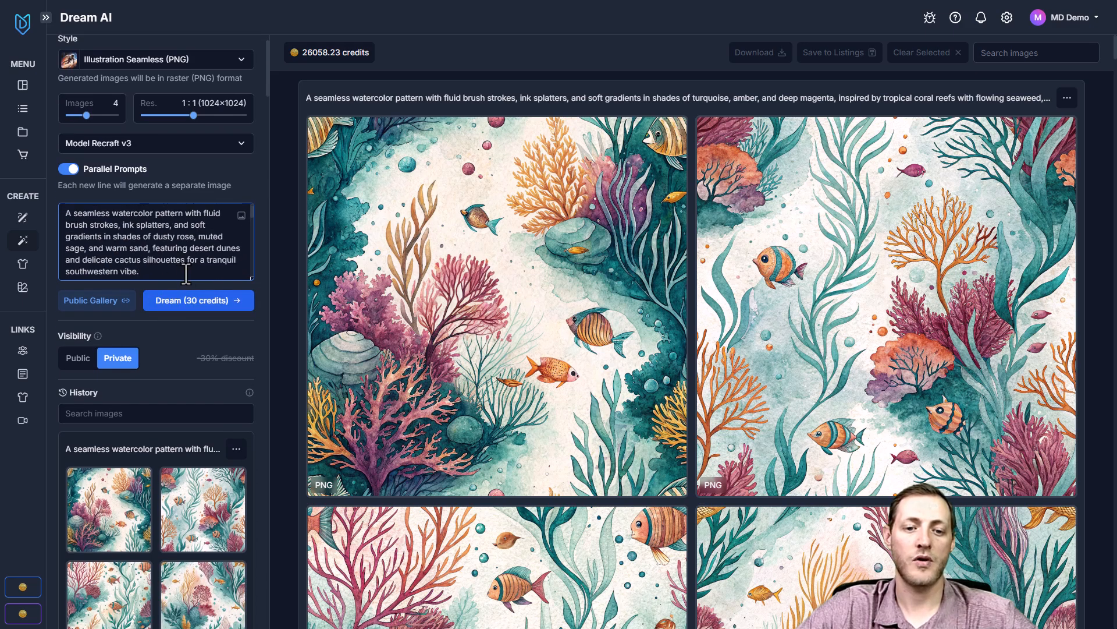
Generate the pattern images from the pasted parallel prompts.
click(192, 361)
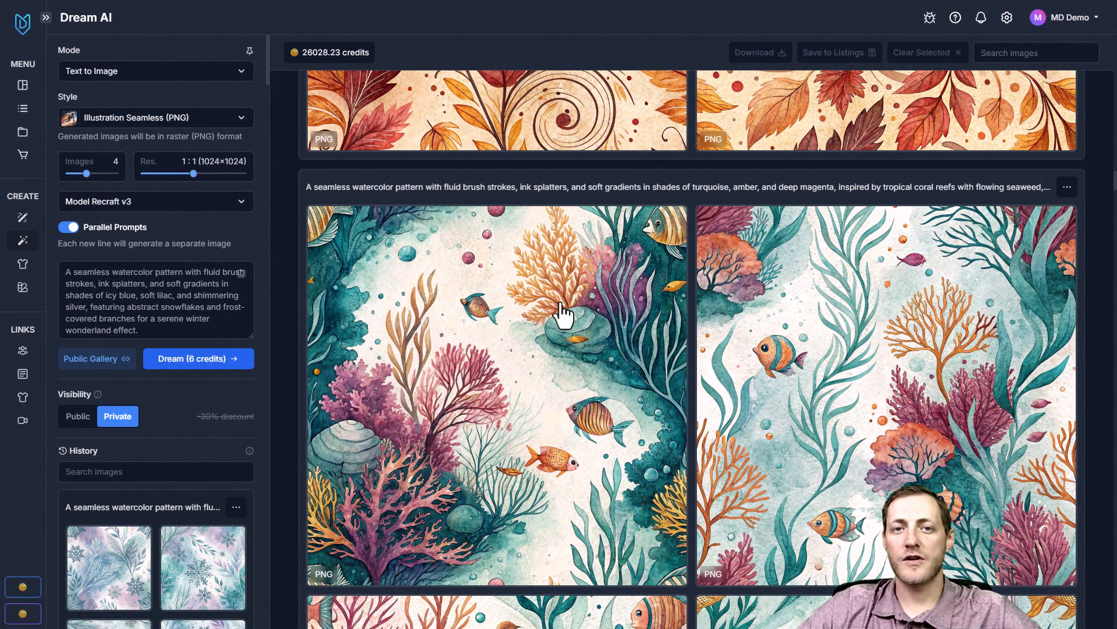
Look through the newly generated autumn leaf, desert dune, crane, tropical foliage and snowflake pattern sets.
scroll(633, 320, up, 2)
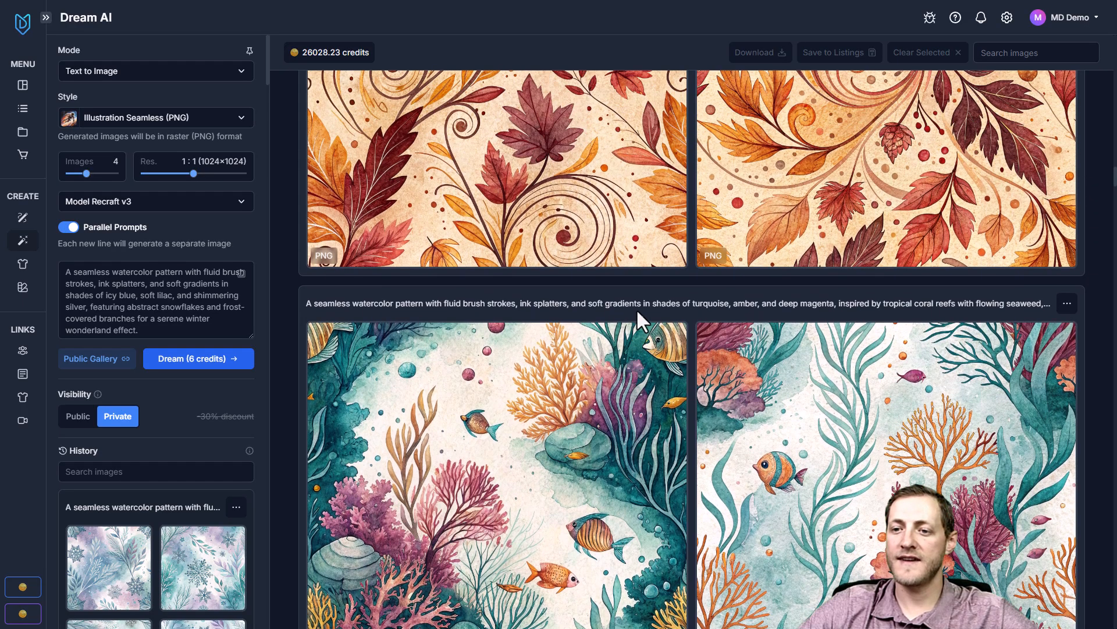
scroll(671, 267, up, 4)
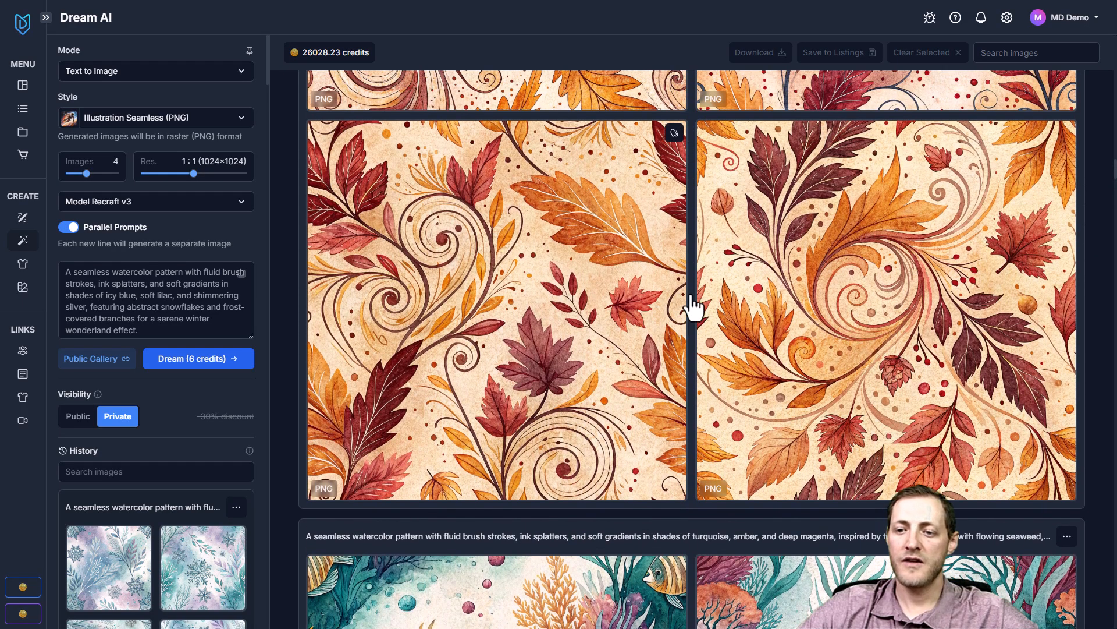
scroll(569, 319, up, 5)
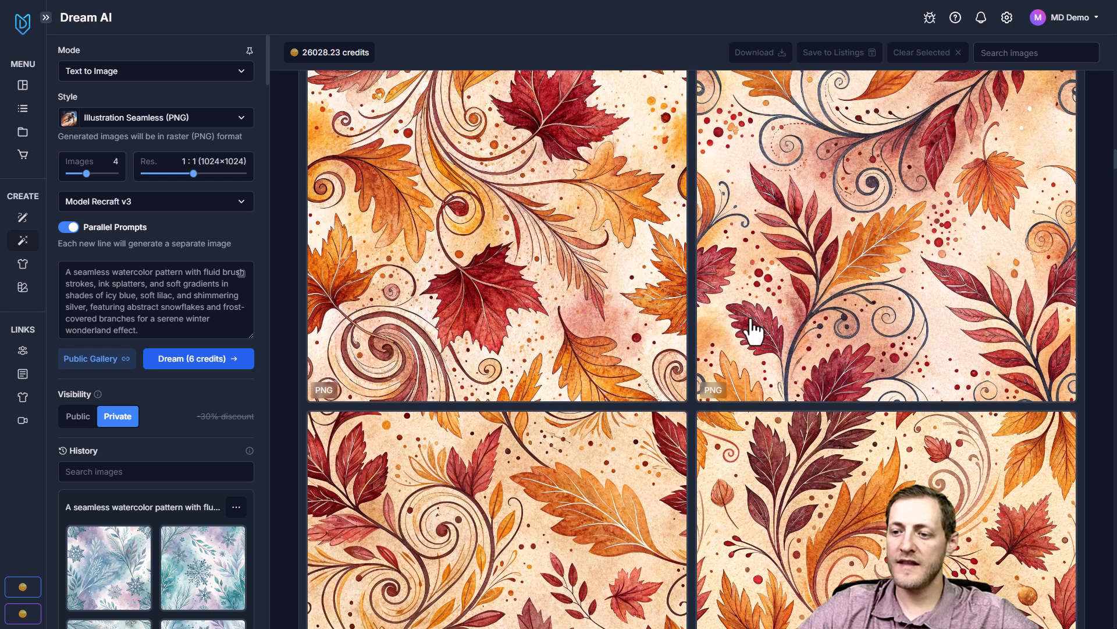
scroll(678, 319, up, 10)
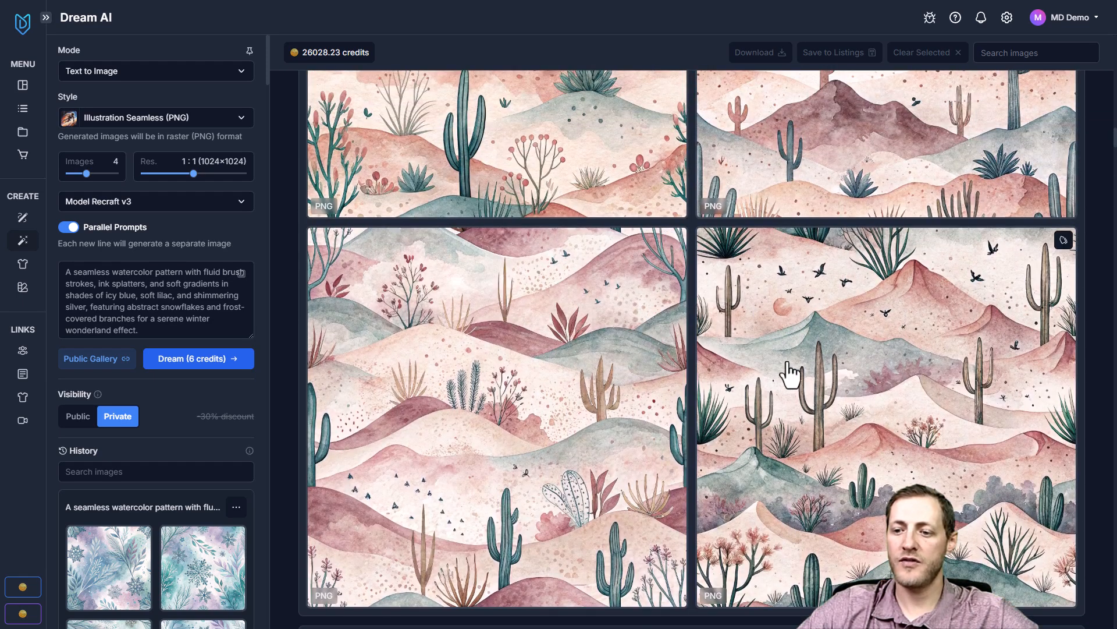
scroll(767, 335, up, 10)
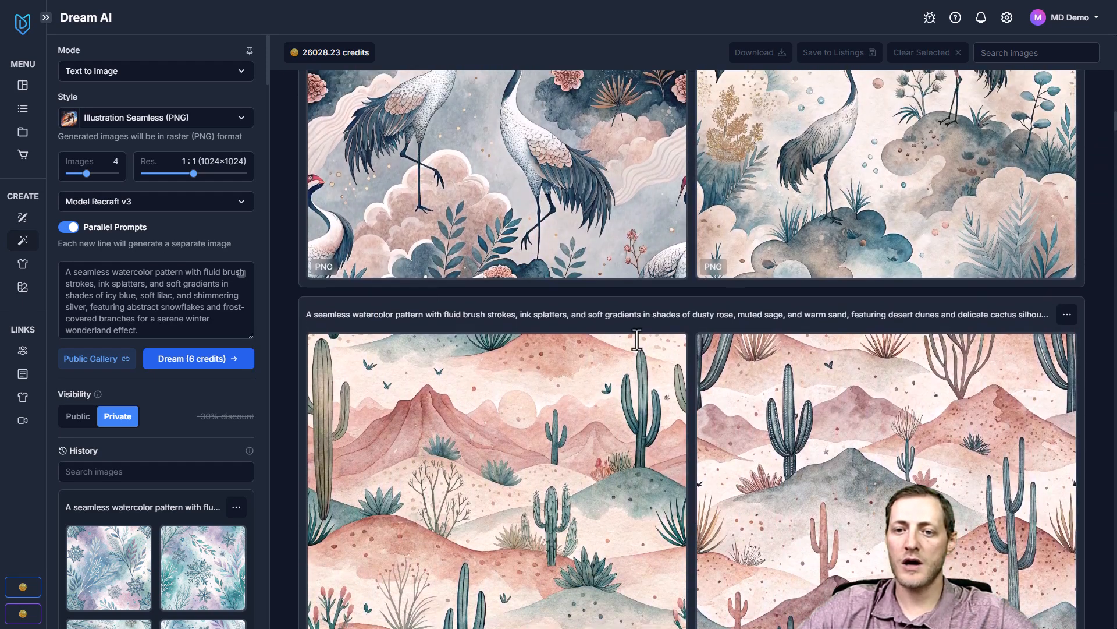
scroll(611, 372, up, 8)
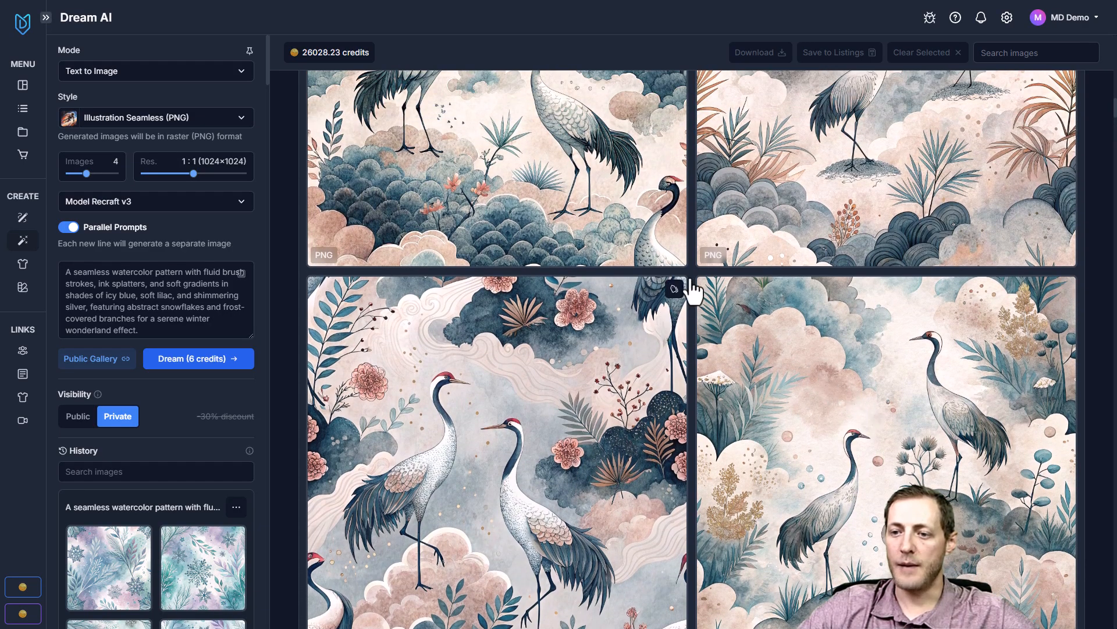
scroll(640, 344, up, 6)
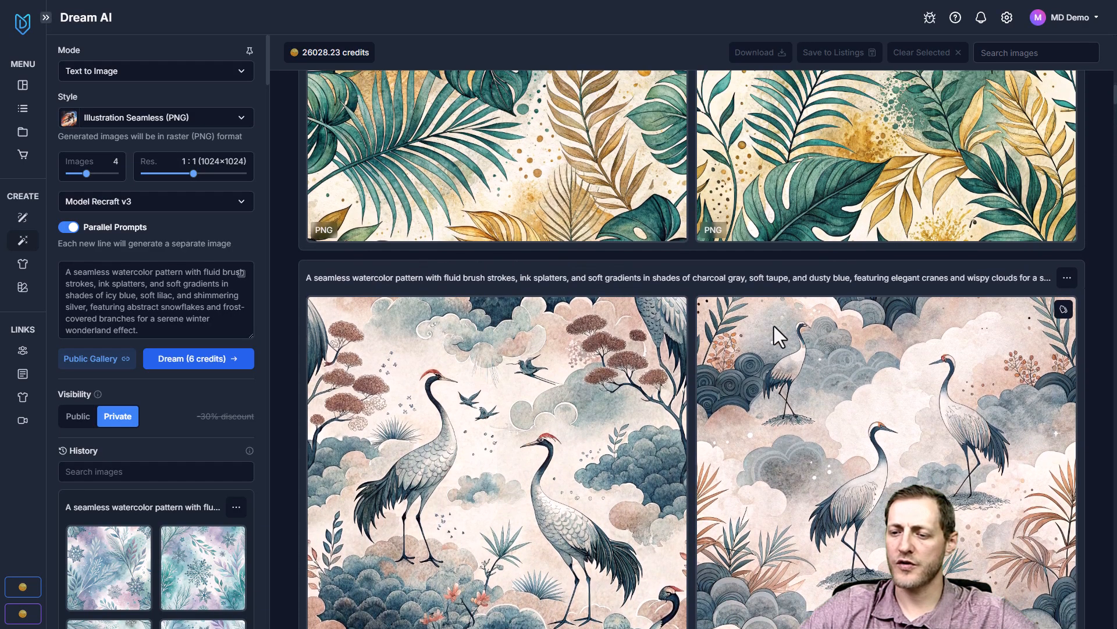
scroll(701, 333, up, 3)
scroll(716, 332, up, 10)
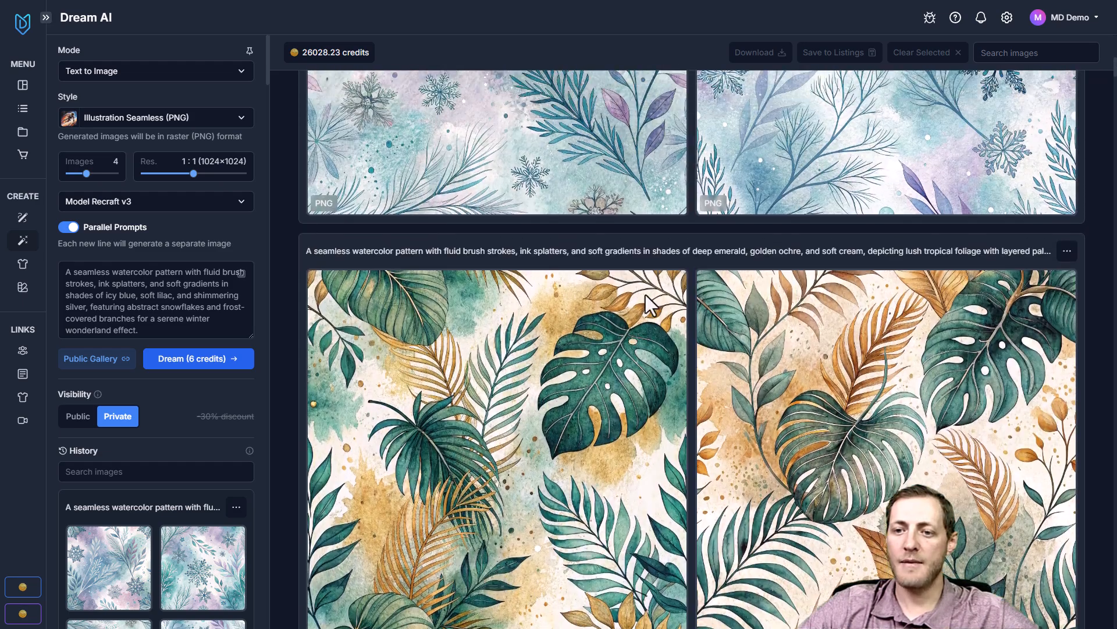
scroll(733, 353, up, 5)
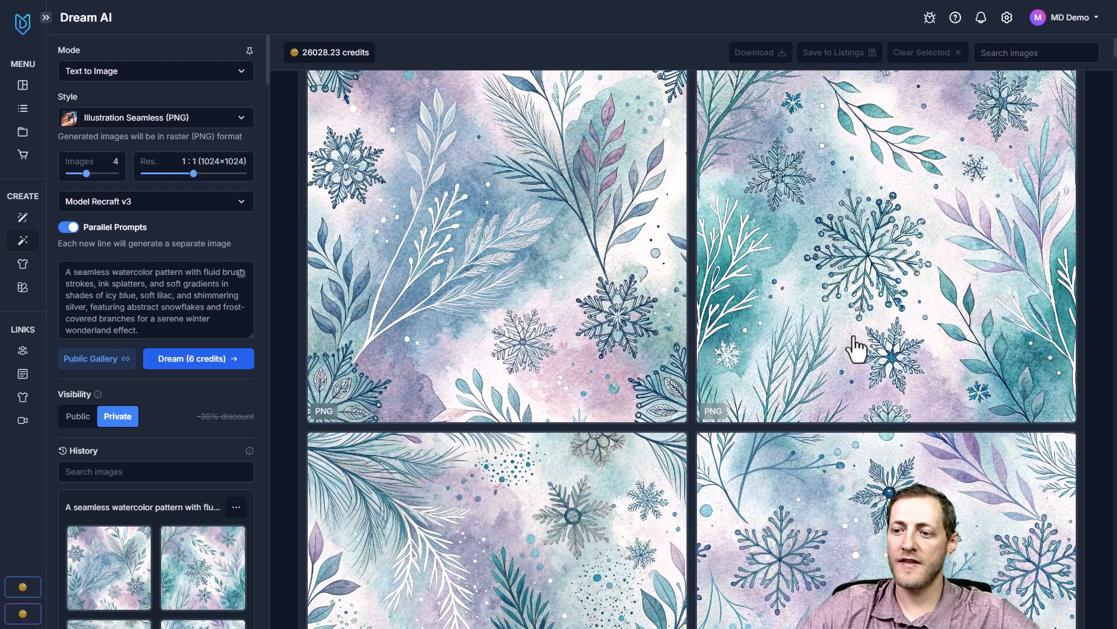
scroll(612, 327, down, 1)
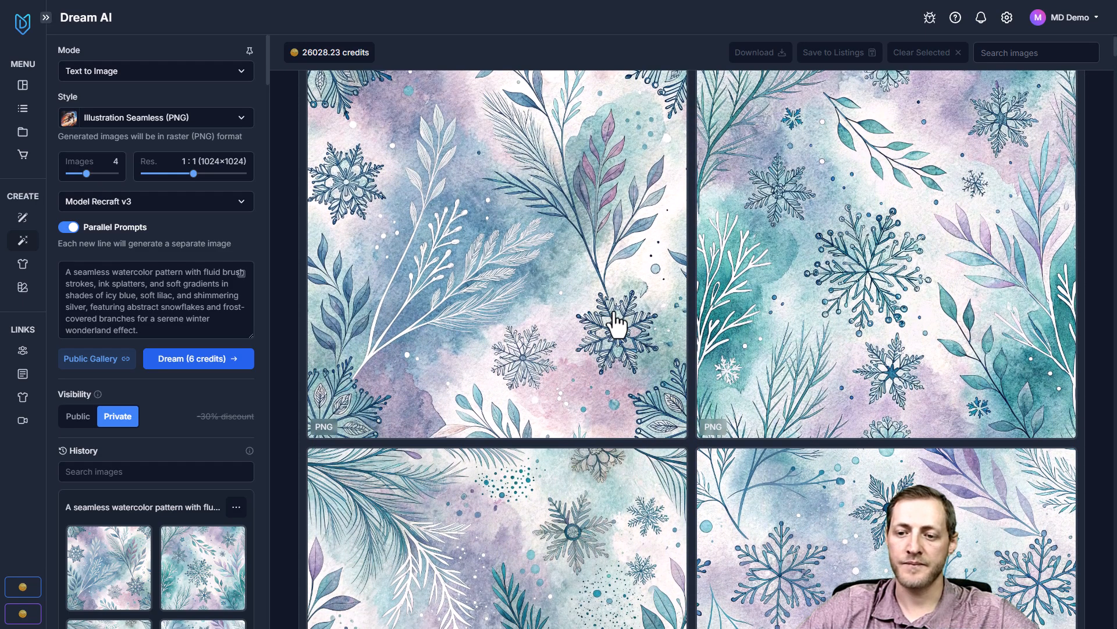
scroll(995, 294, up, 1)
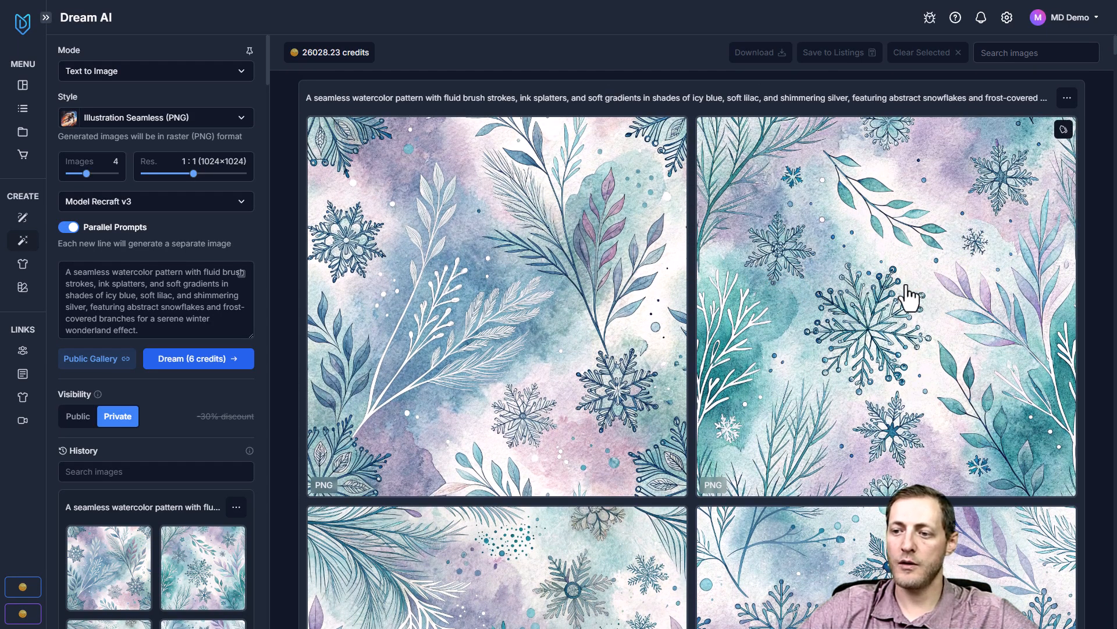
Select the teal snowflake pattern, the tropical foliage pattern with the golden monstera leaf, and the crane pattern with dark clouds.
click(909, 298)
scroll(861, 291, down, 13)
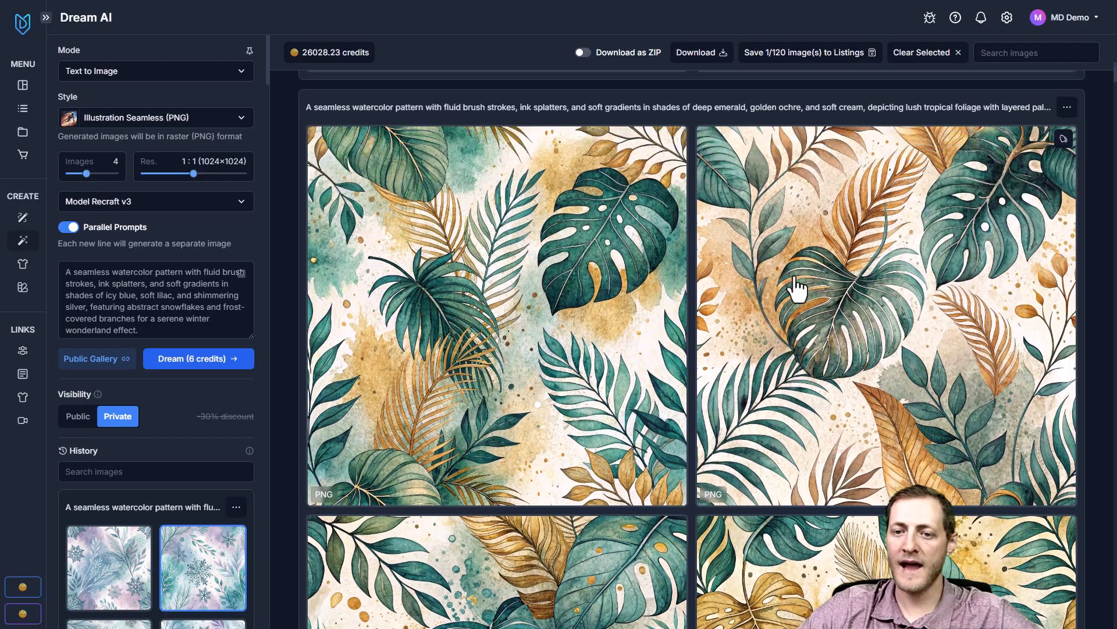
scroll(745, 296, down, 6)
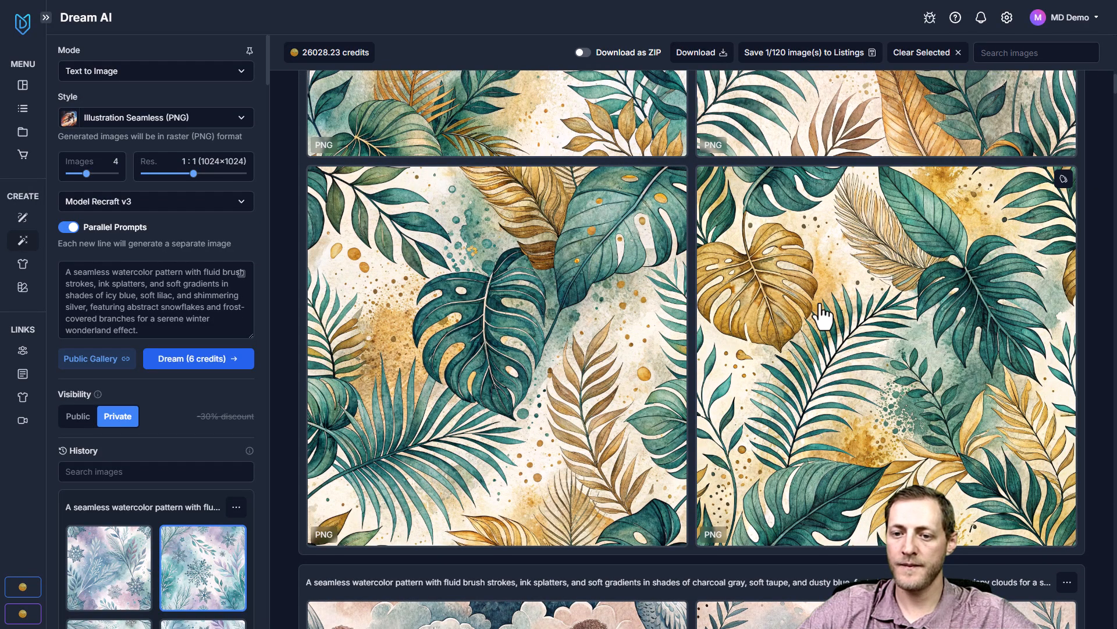
scroll(815, 314, down, 9)
click(783, 300)
scroll(840, 305, down, 1)
click(847, 271)
scroll(844, 274, down, 9)
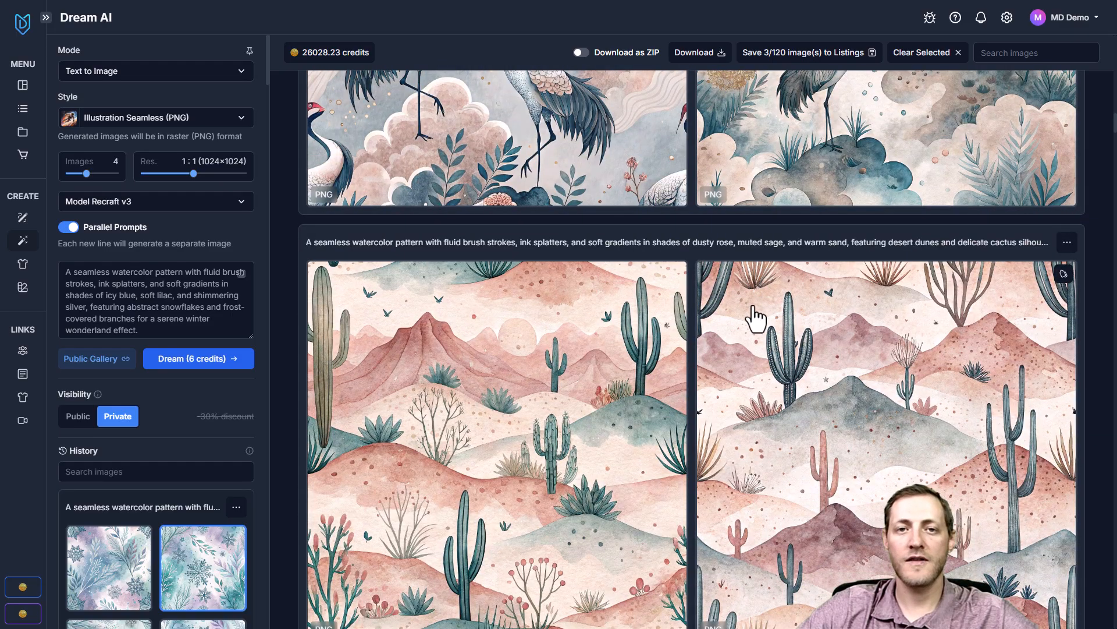
Add the desert dunes pattern with the flying birds and the autumn pattern with large red maple leaves to the selection.
scroll(755, 317, down, 4)
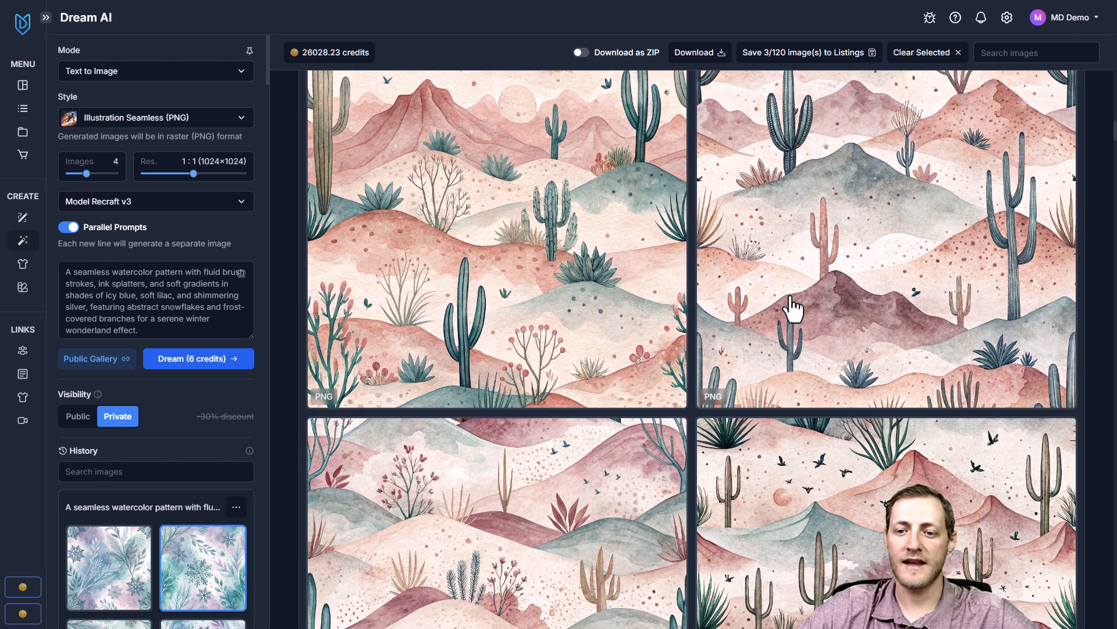
scroll(850, 358, down, 4)
click(833, 356)
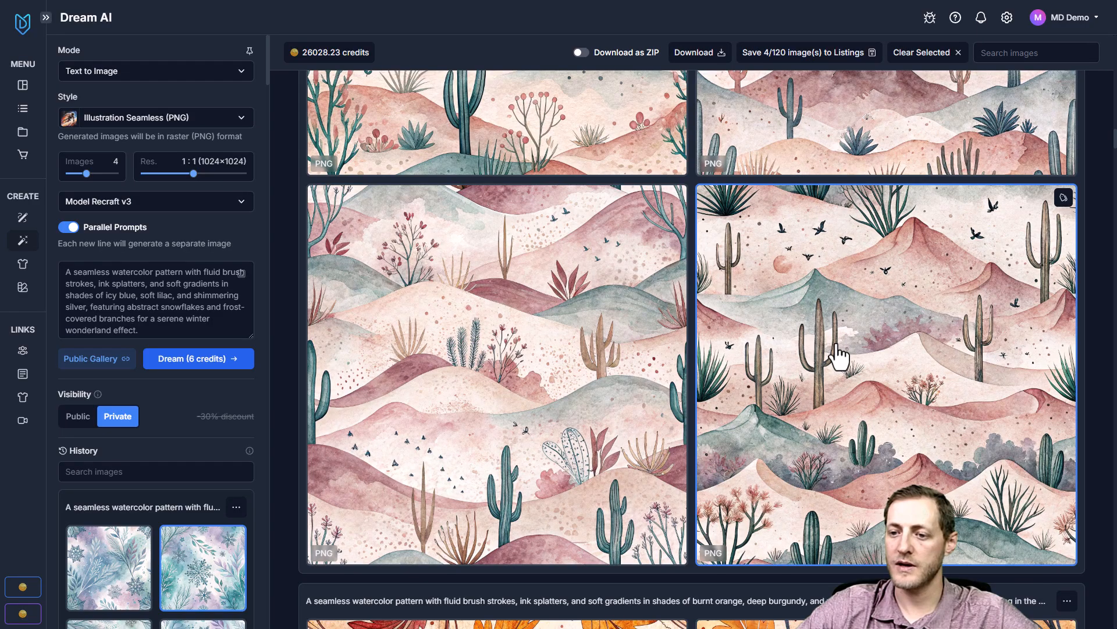
scroll(832, 349, down, 5)
scroll(602, 324, down, 3)
click(601, 324)
scroll(848, 200, up, 20)
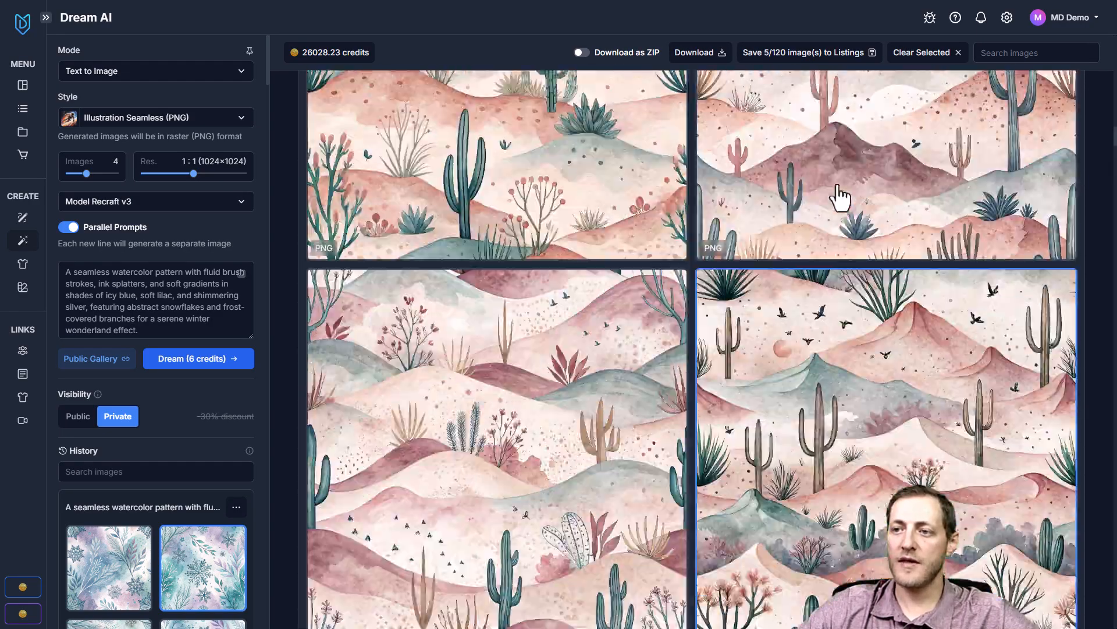
scroll(780, 117, up, 10)
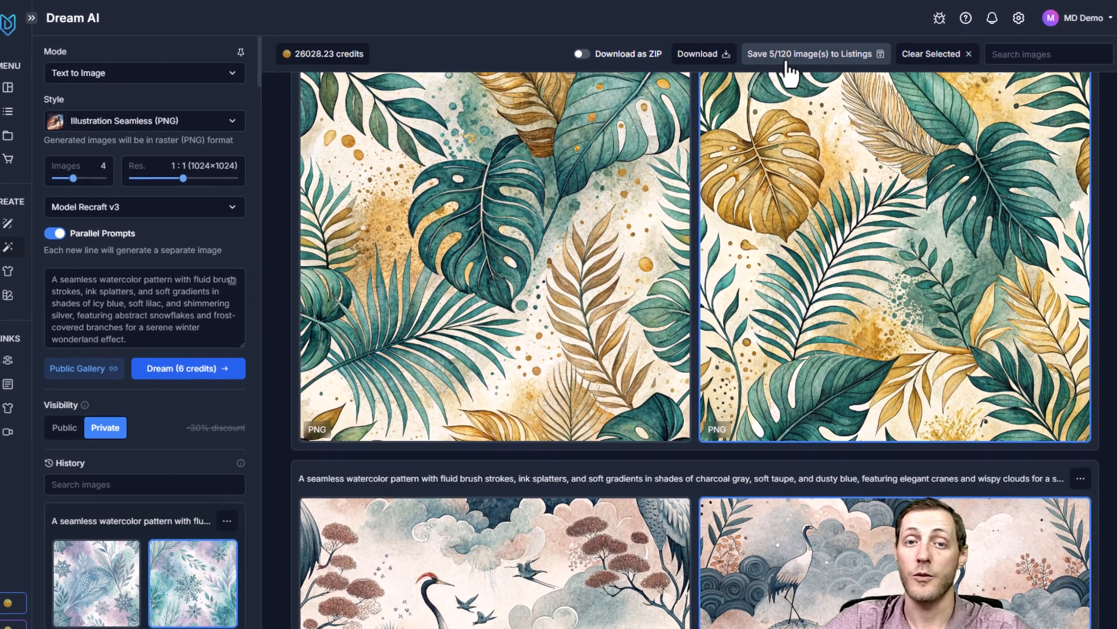
Start saving the selected images to listings, with upscaling enabled and DEMO as the target collection.
click(784, 68)
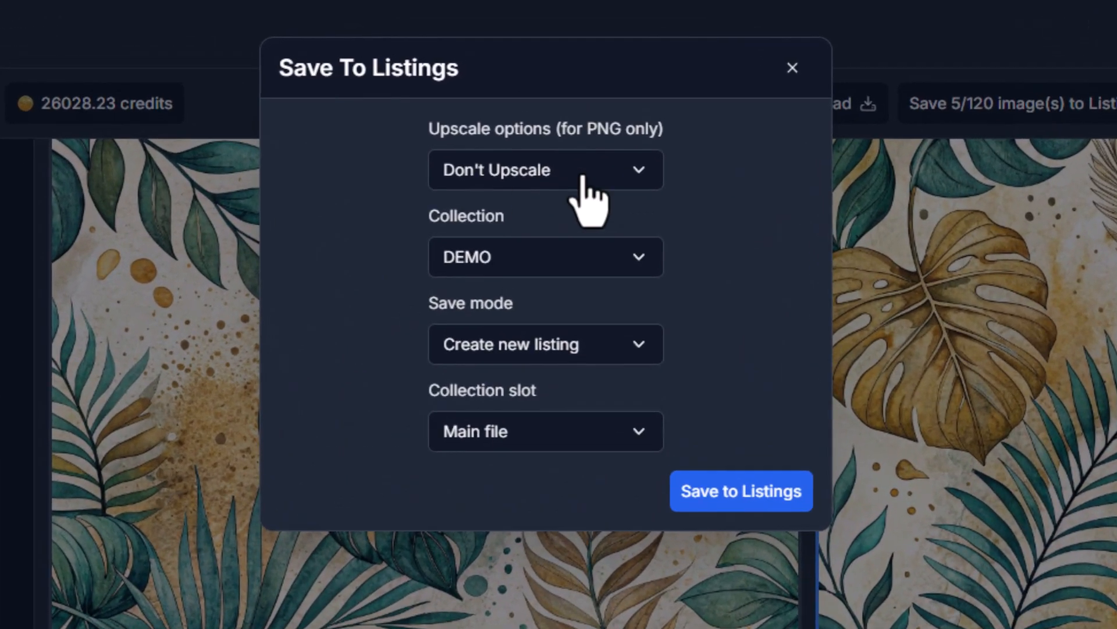
click(550, 174)
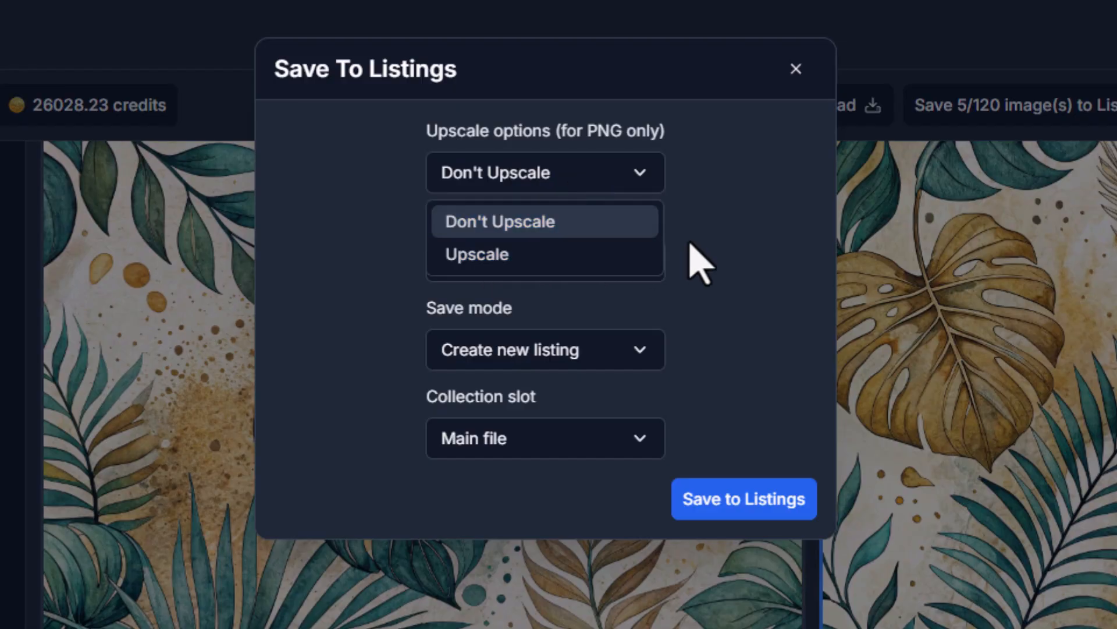
click(514, 257)
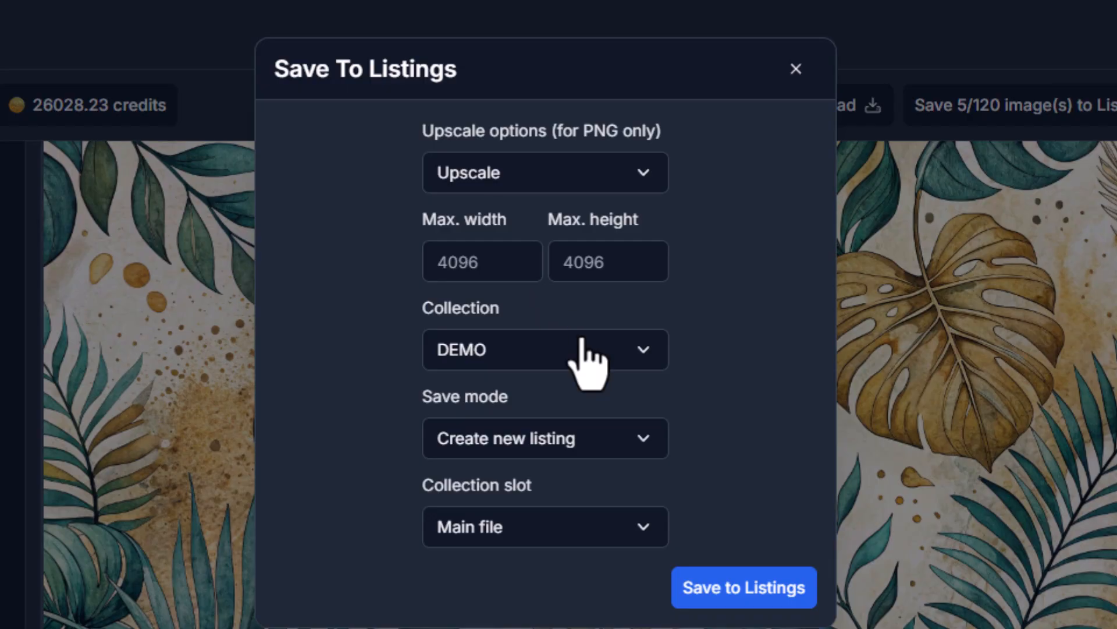
click(493, 343)
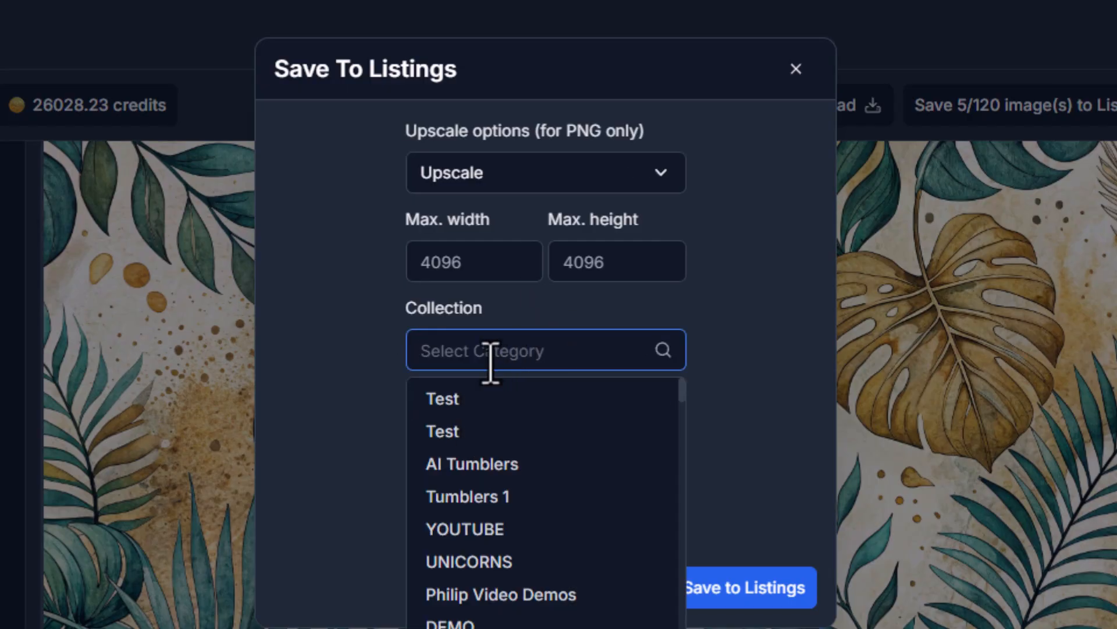
text(DE)
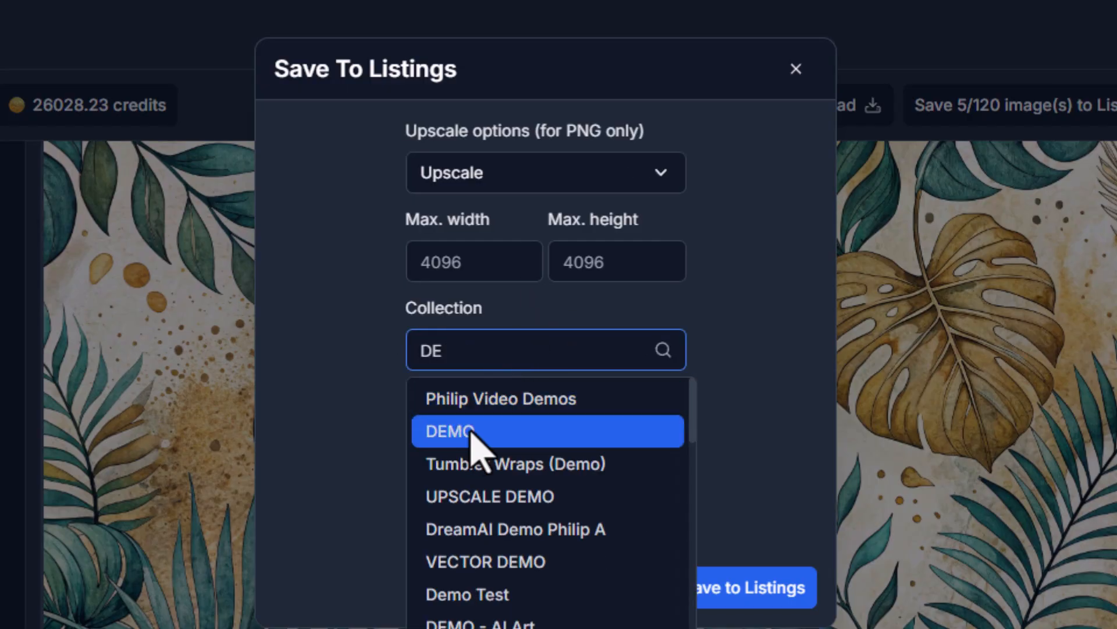
click(503, 430)
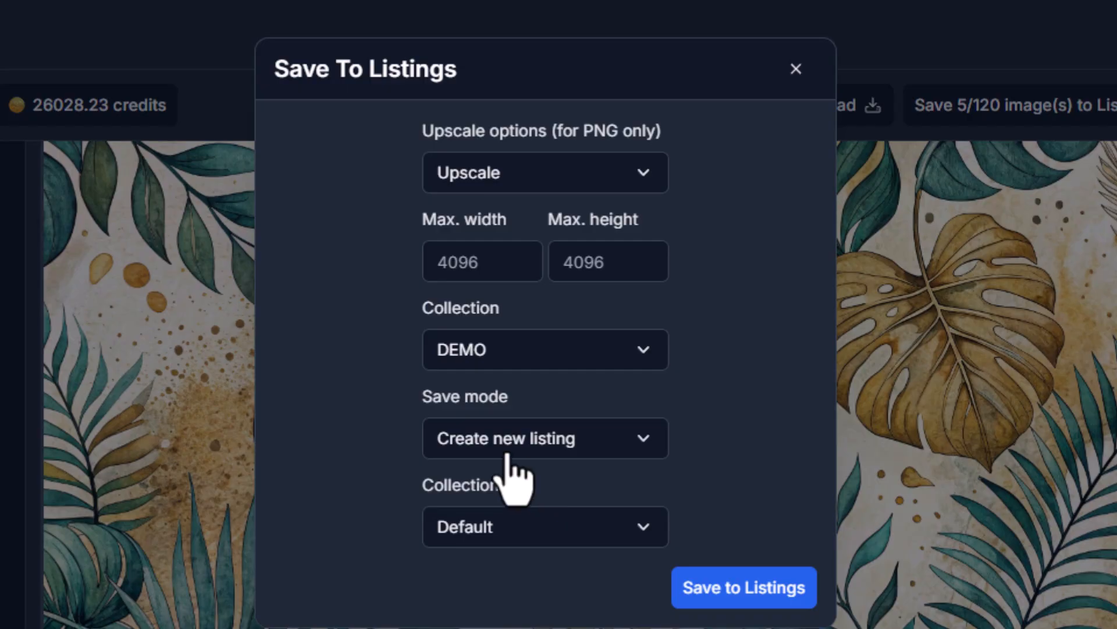
Choose the Default collection slot and store the selected images as new listings, confirming the credit cost.
click(508, 533)
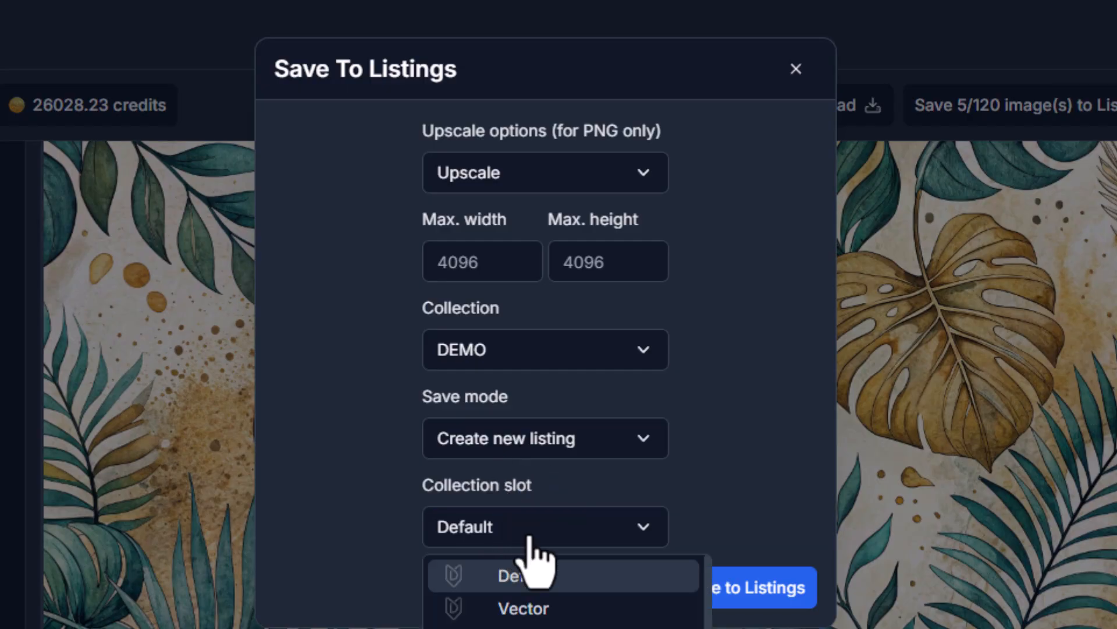
click(554, 585)
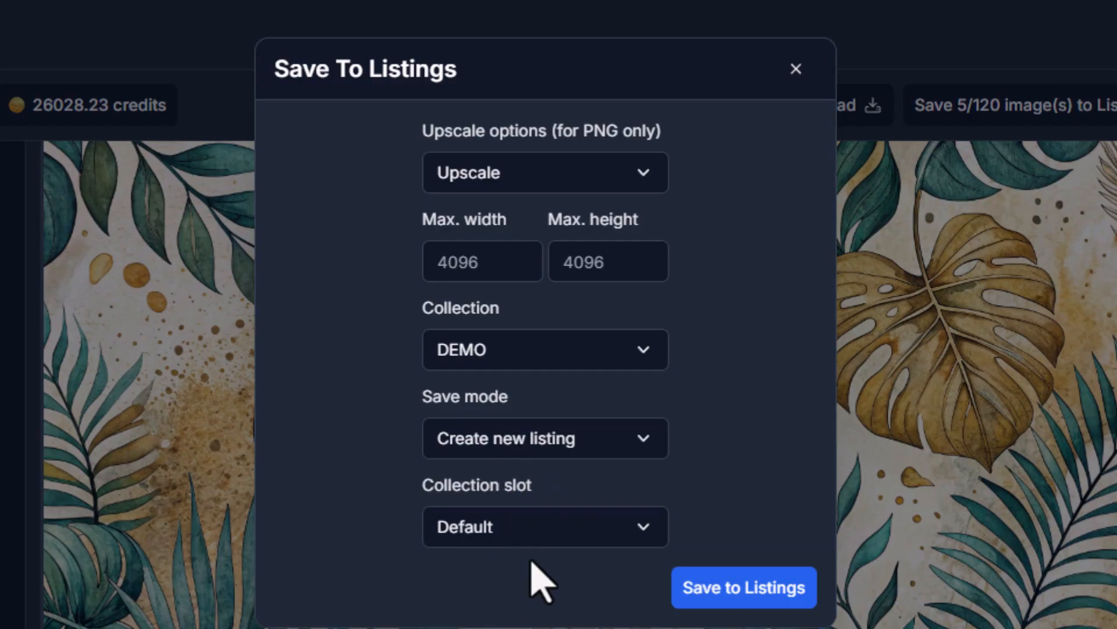
click(687, 578)
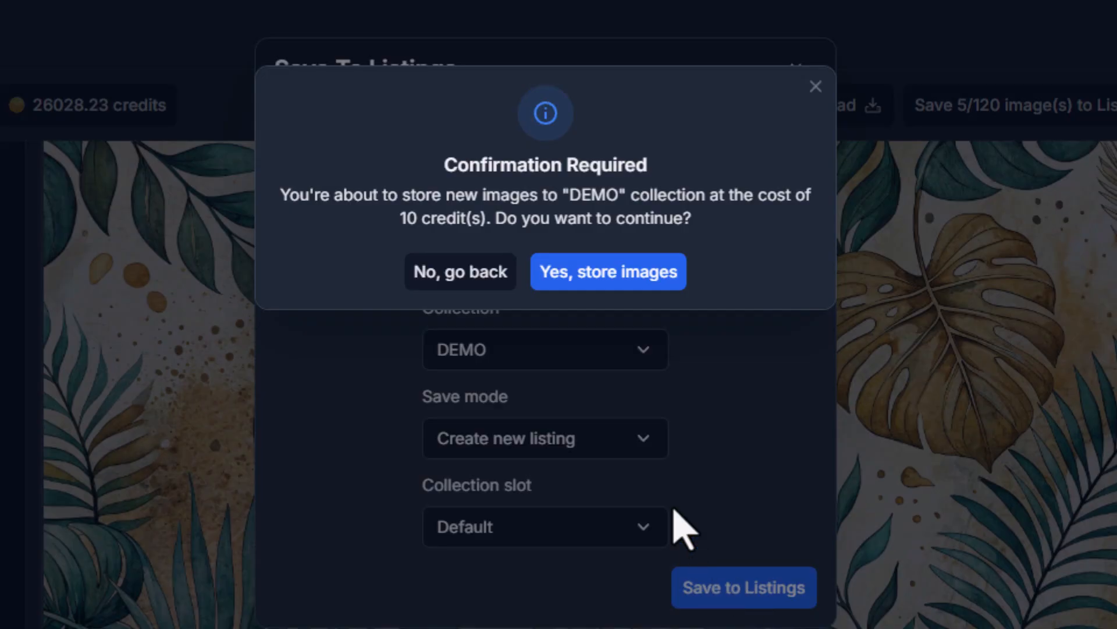
click(605, 273)
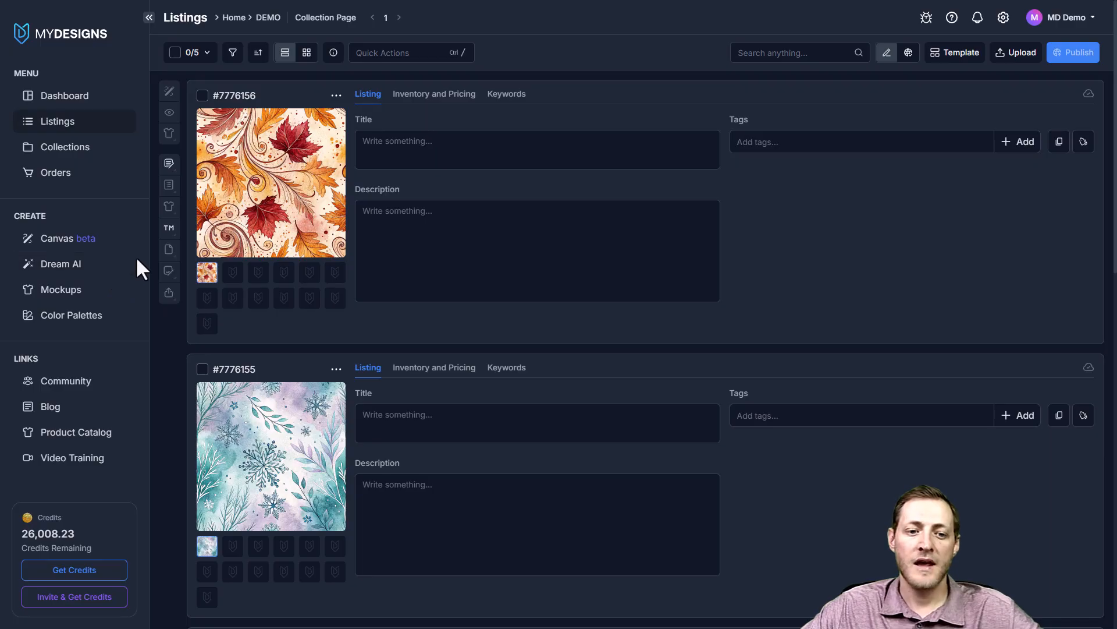
Look over the newly saved pattern listings in the DEMO collection.
scroll(290, 307, down, 10)
scroll(288, 381, up, 6)
scroll(288, 382, up, 5)
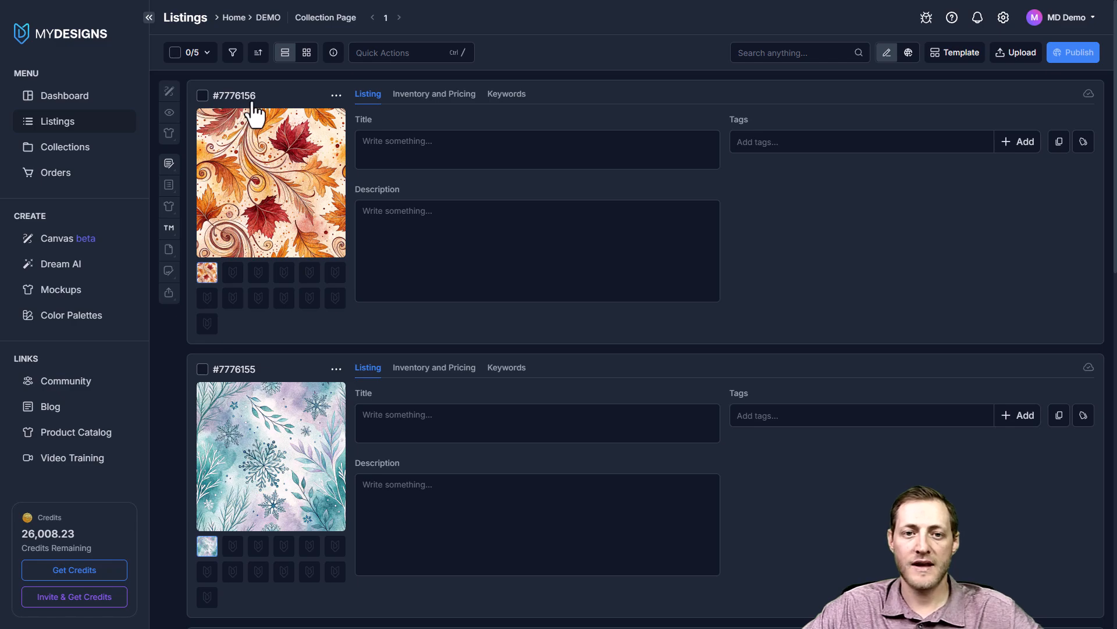
click(191, 53)
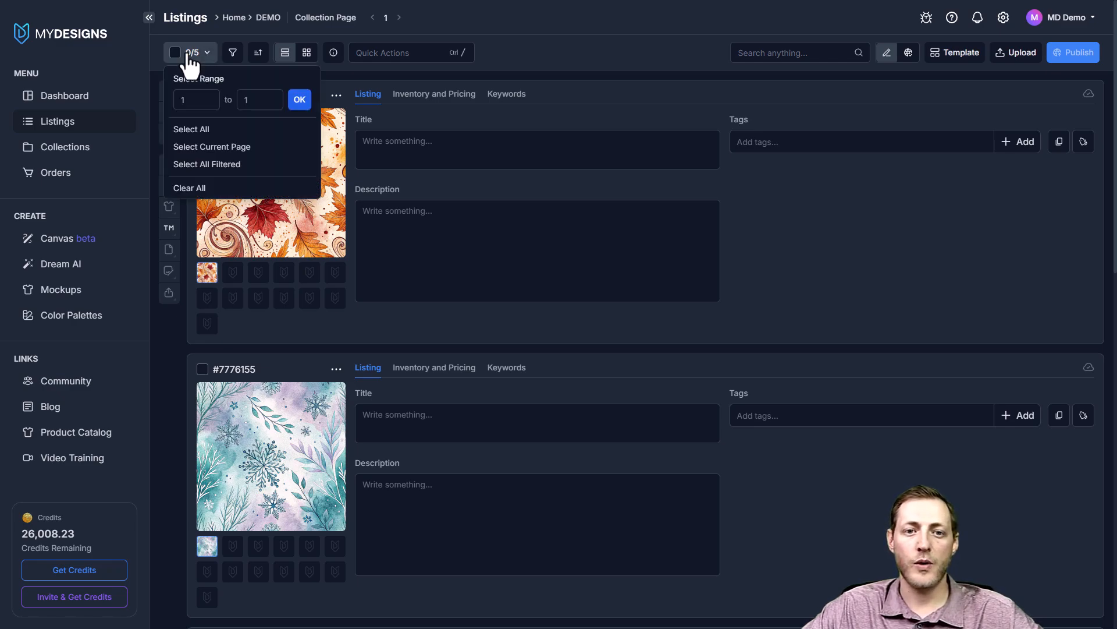
click(175, 52)
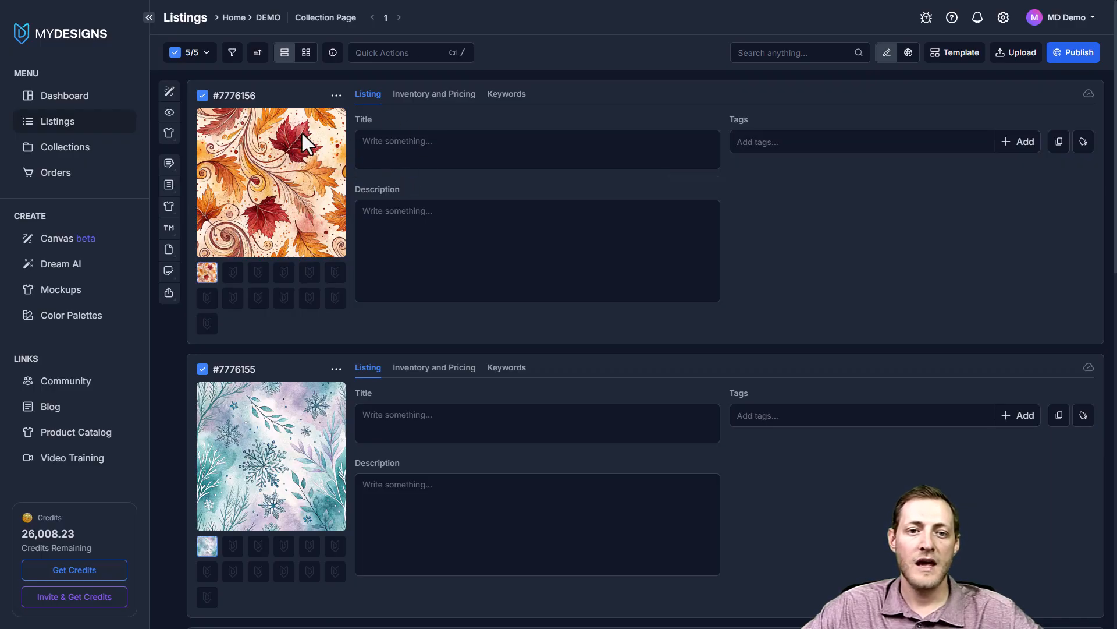
click(176, 52)
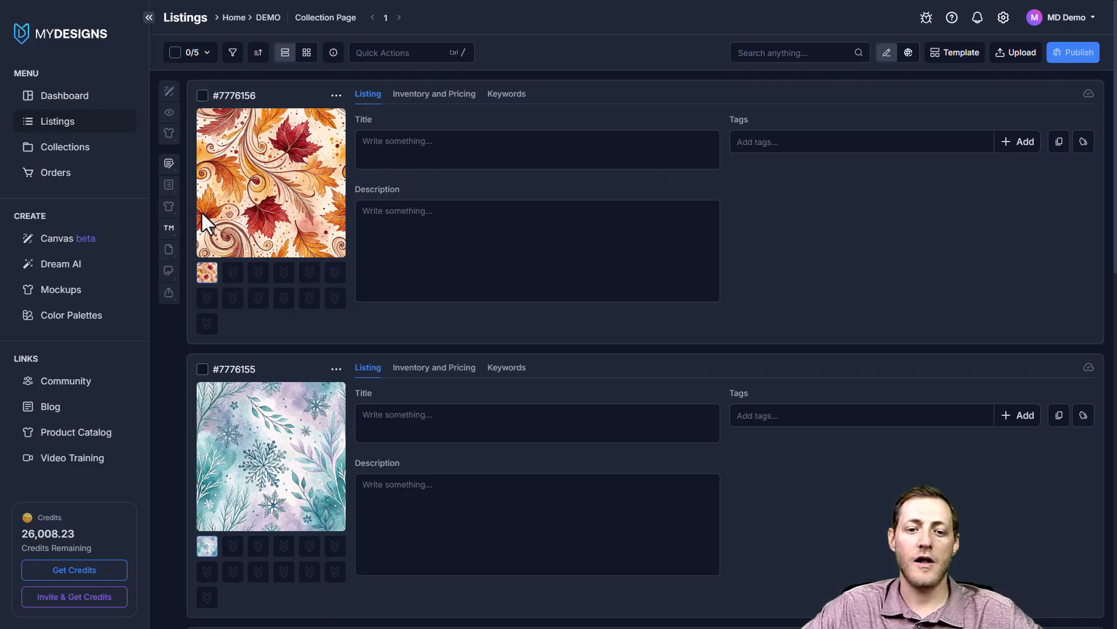
Select all listings in the DEMO collection.
click(206, 58)
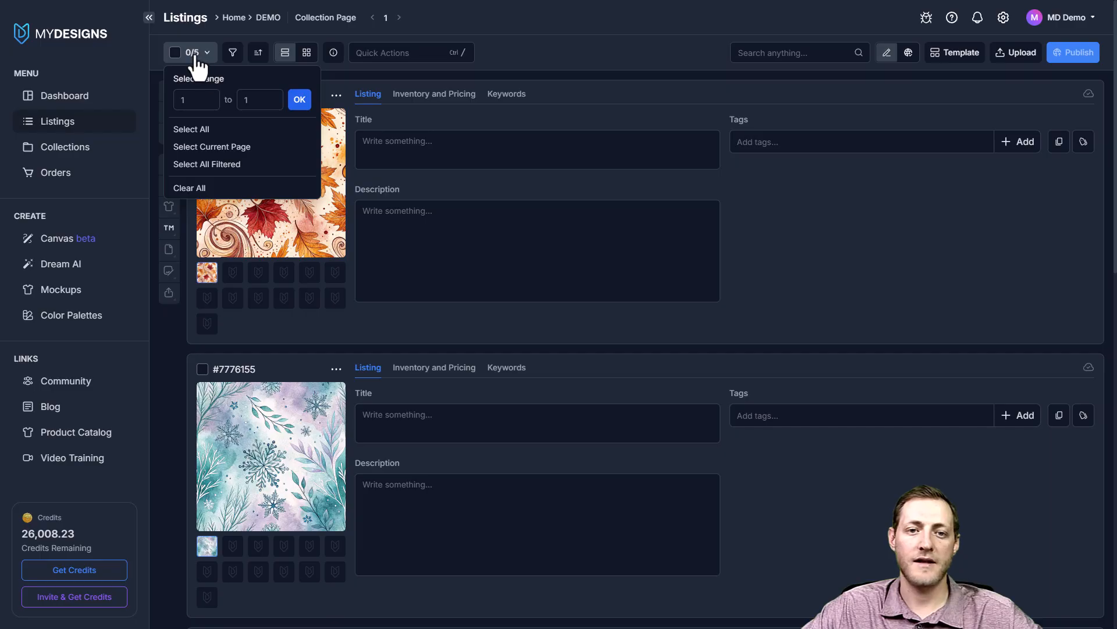
click(201, 132)
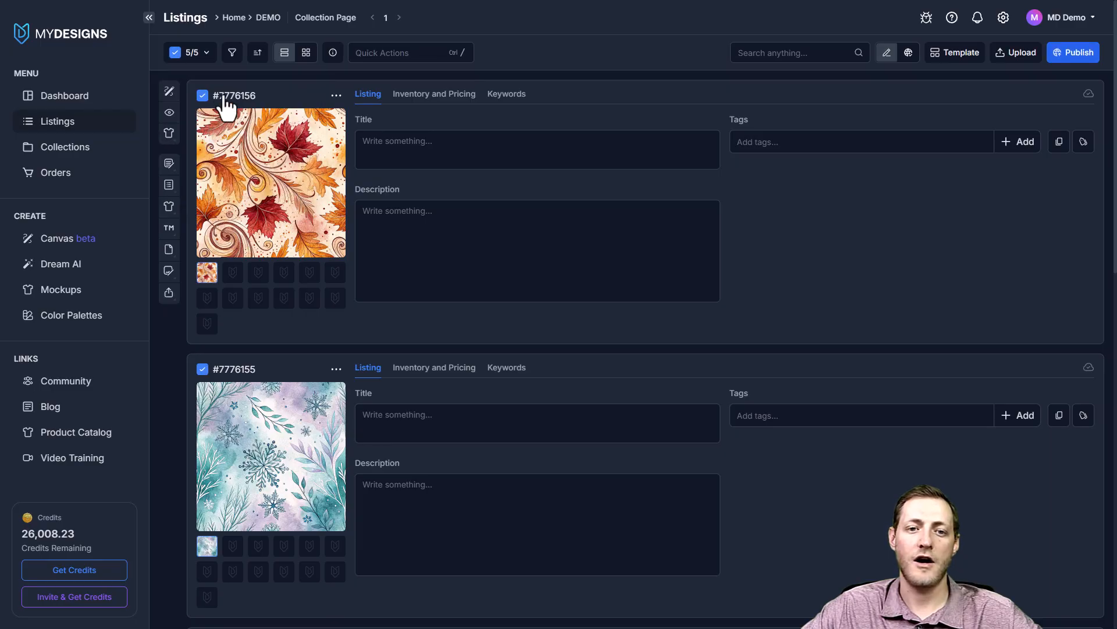
scroll(186, 379, down, 5)
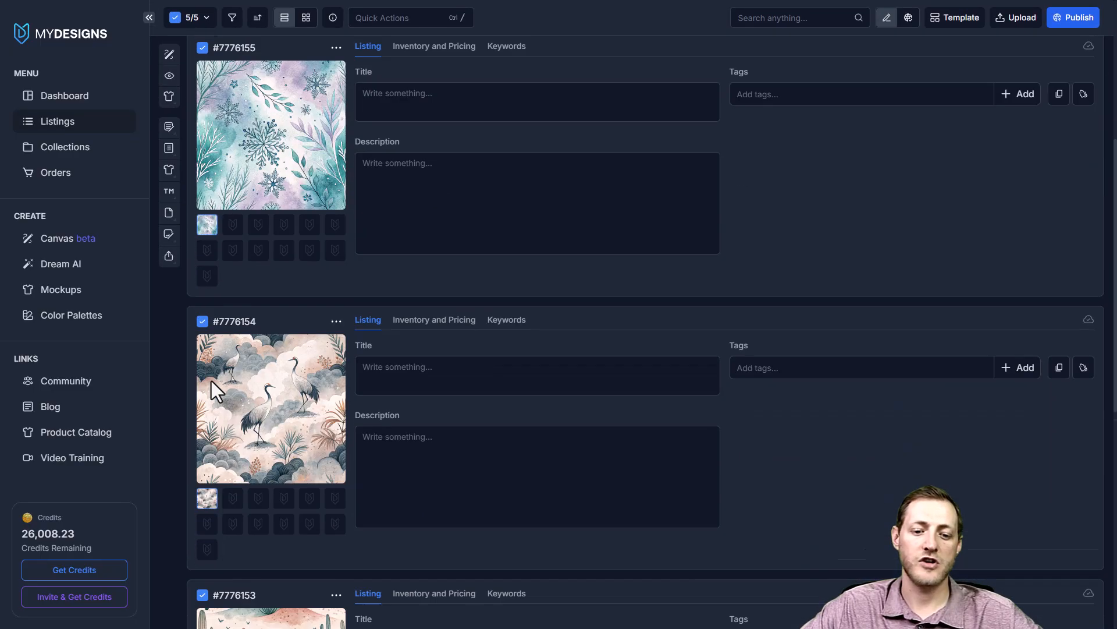
scroll(253, 354, up, 5)
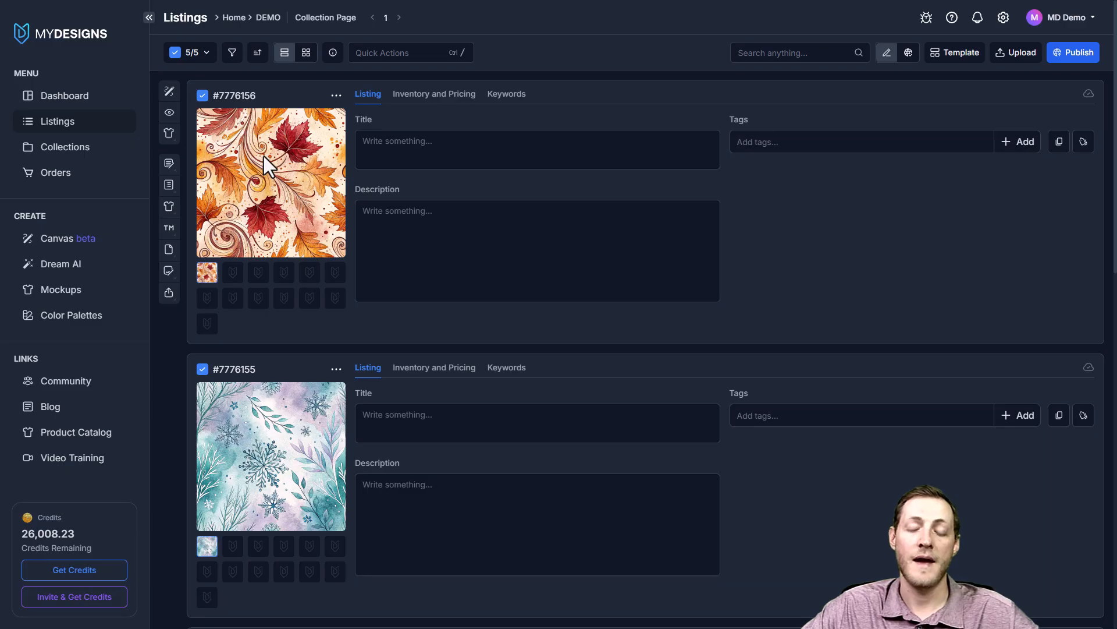
click(203, 369)
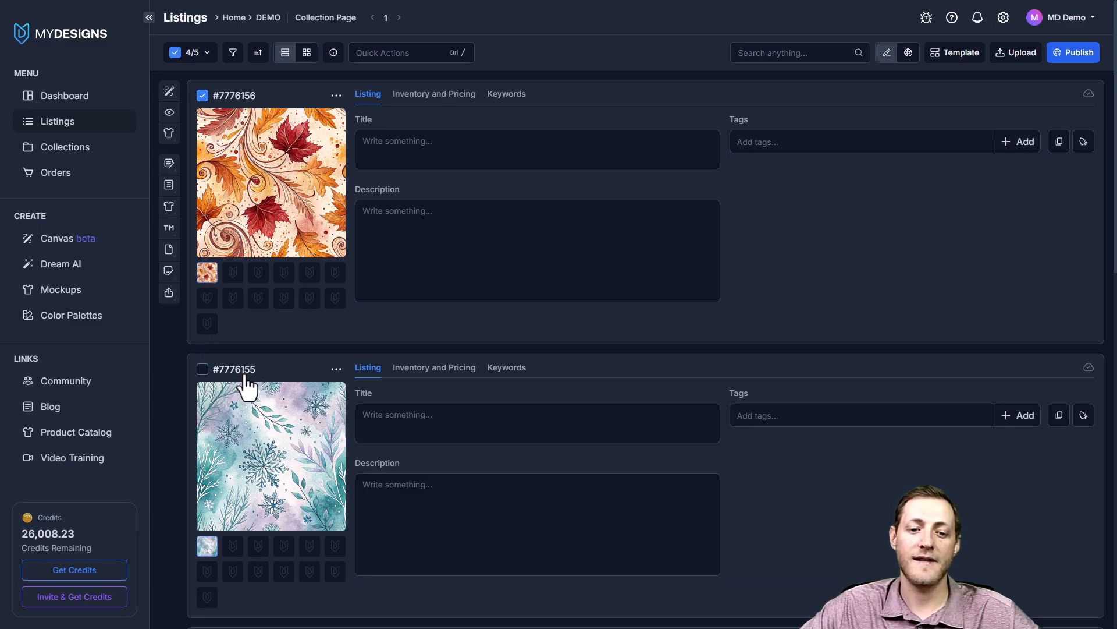
scroll(244, 353, down, 7)
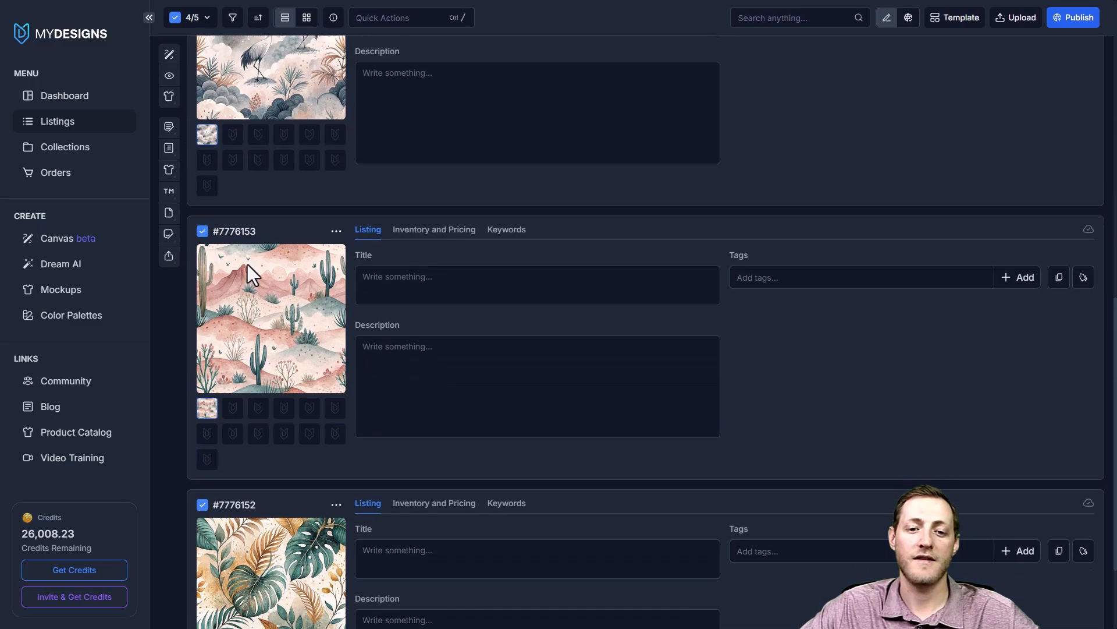
scroll(246, 264, up, 7)
click(202, 370)
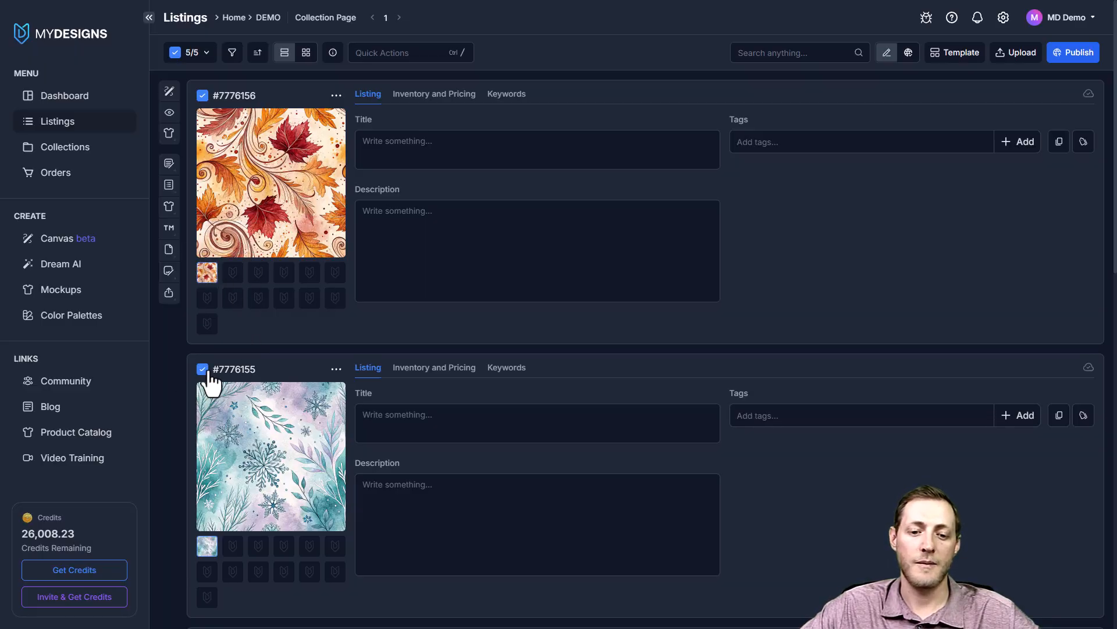
Open the selected listings in the bulk Canvas editor and set a custom artboard size of 2790 × 2460 px.
click(169, 93)
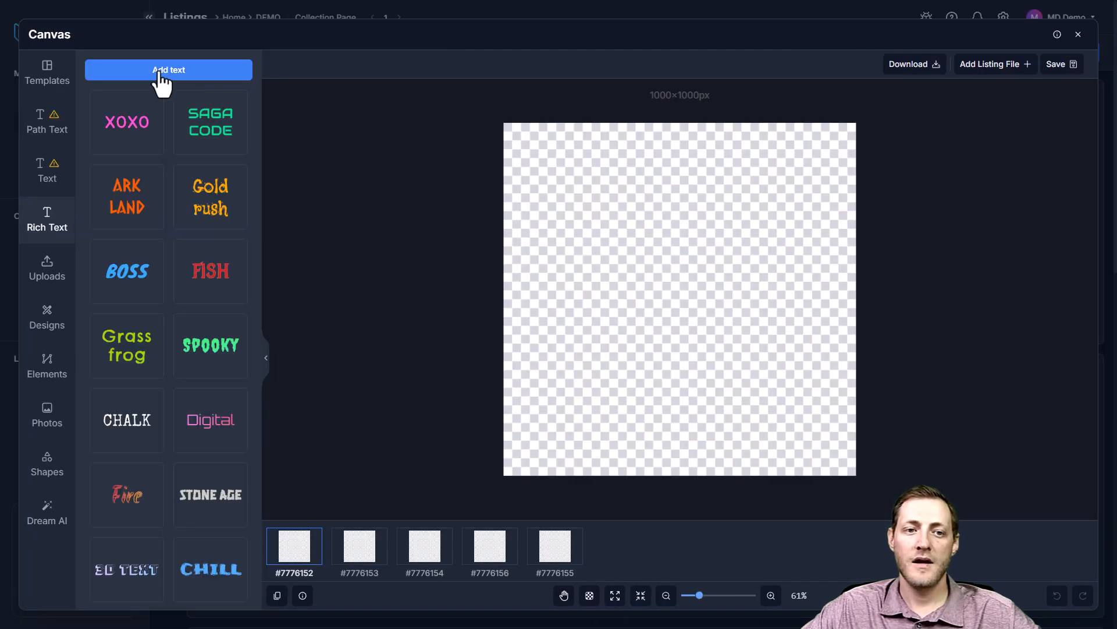
click(61, 91)
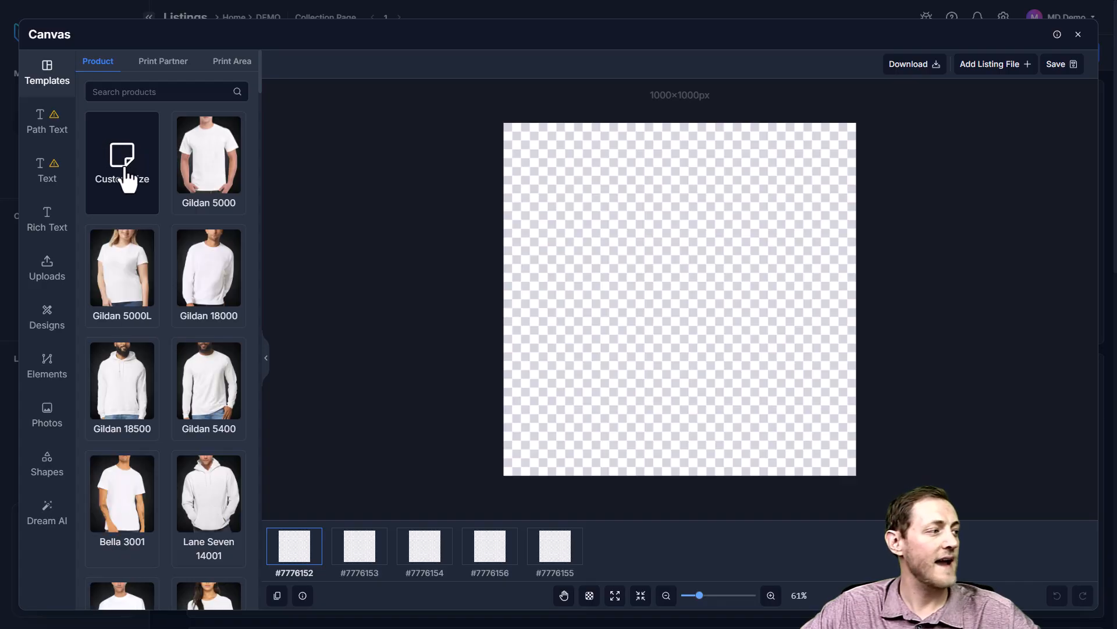
click(127, 181)
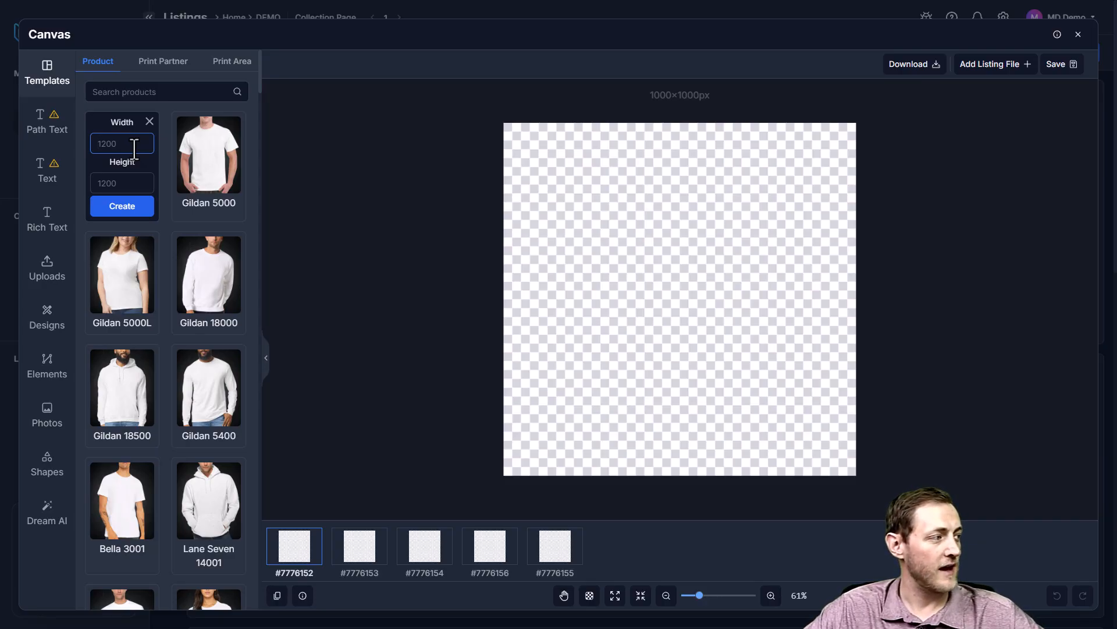
text(2790)
key(Tab)
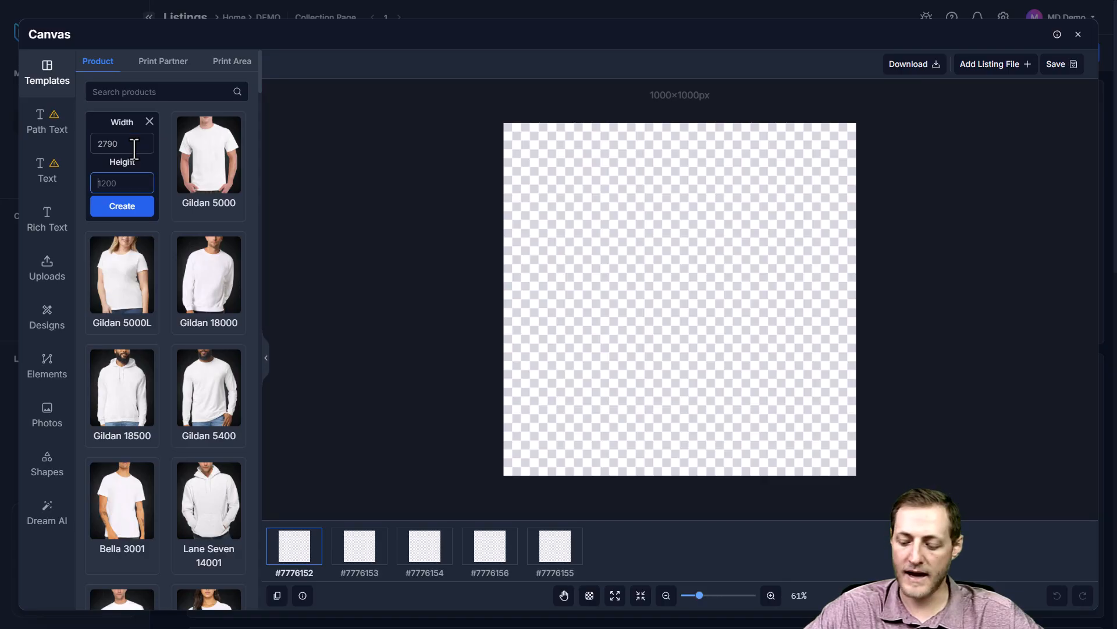
click(121, 210)
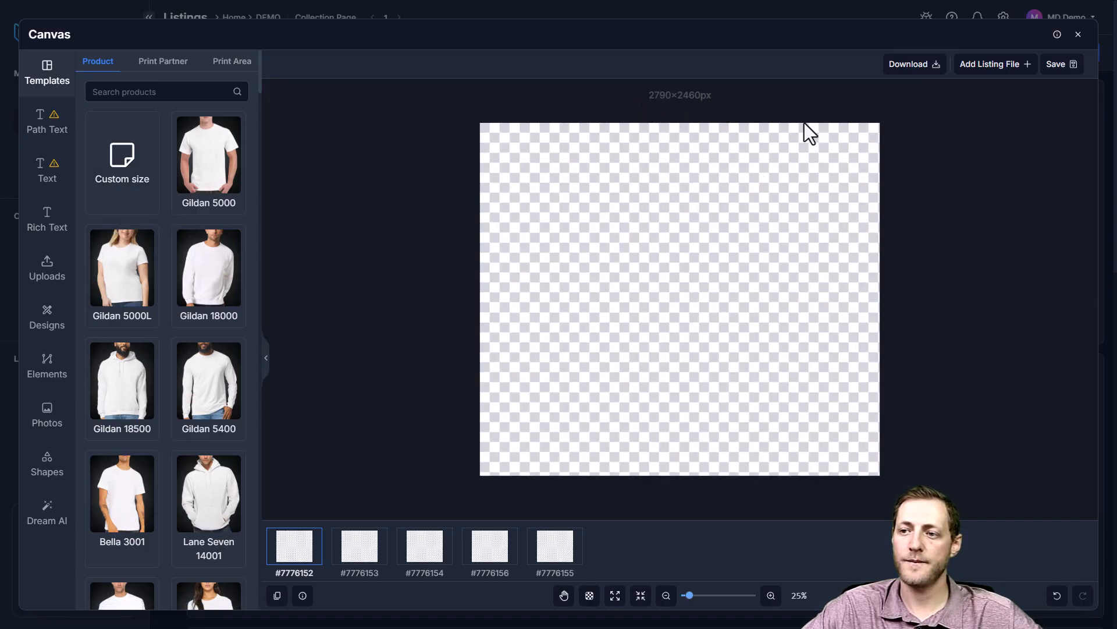
Add each listing's Main file to all of the artboards at once.
click(980, 69)
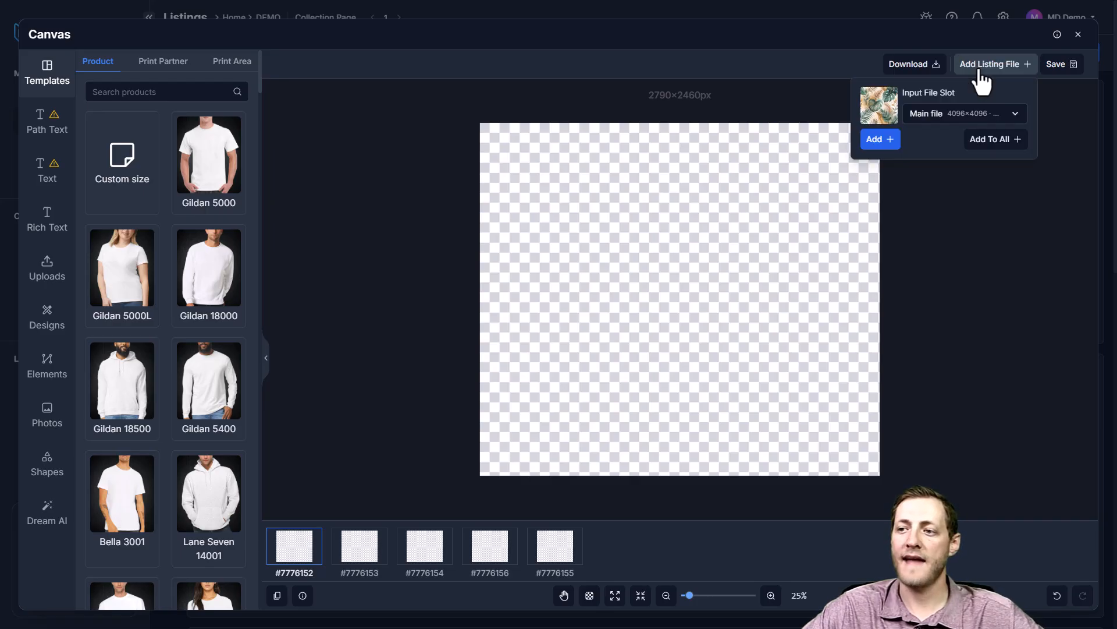
click(998, 142)
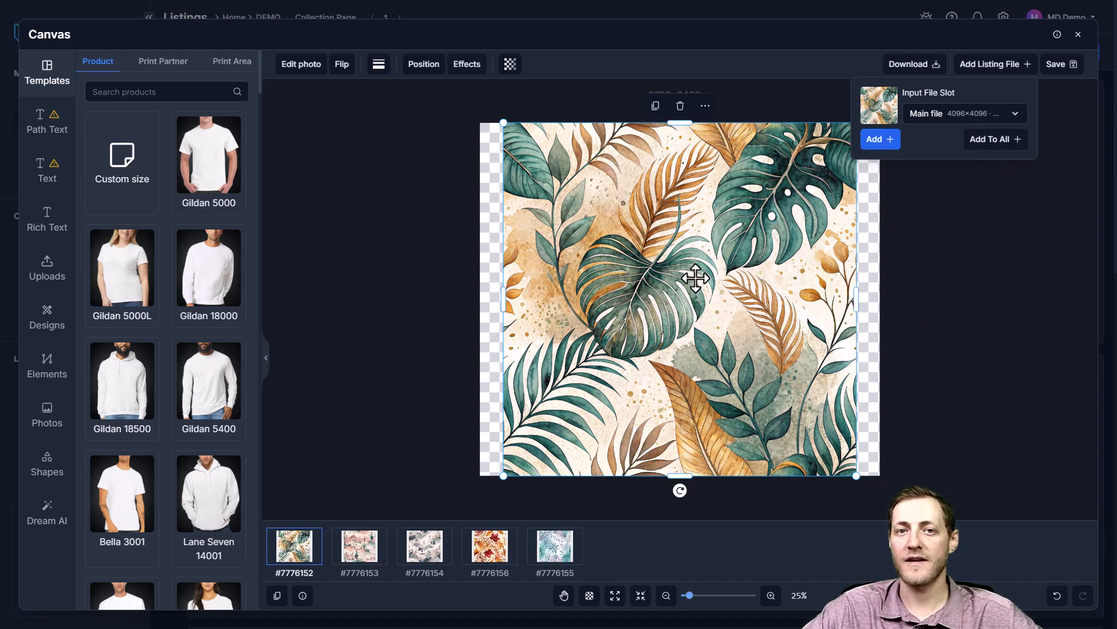
click(917, 325)
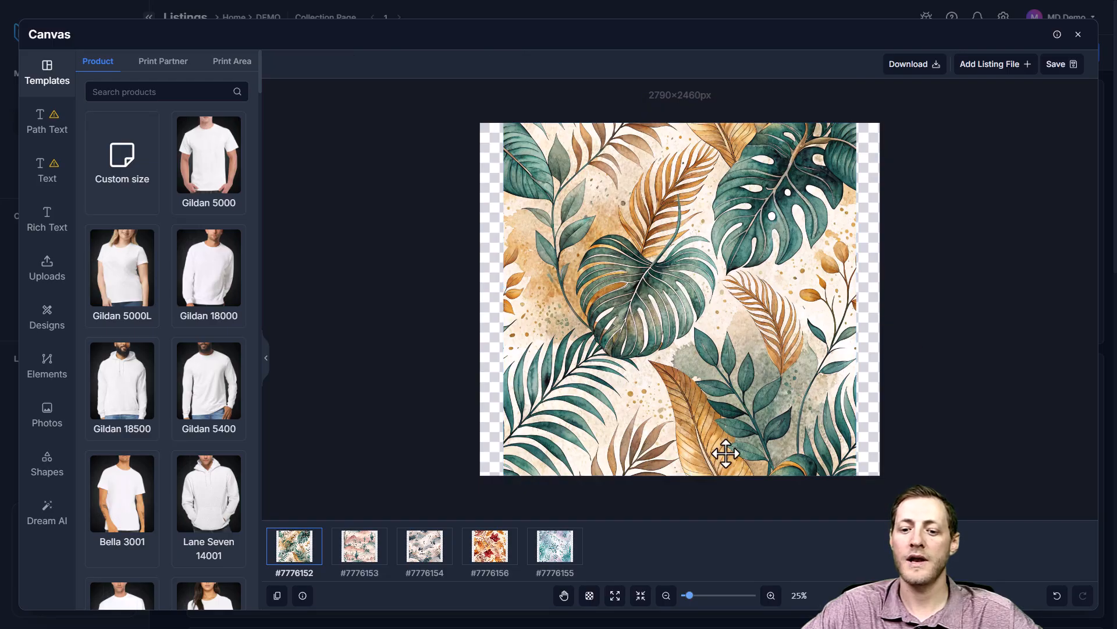
Check how the pattern is placed on each listing's artboard, ending on the tropical leaf design.
click(366, 545)
click(426, 543)
click(515, 553)
click(550, 556)
click(490, 557)
click(427, 552)
click(294, 544)
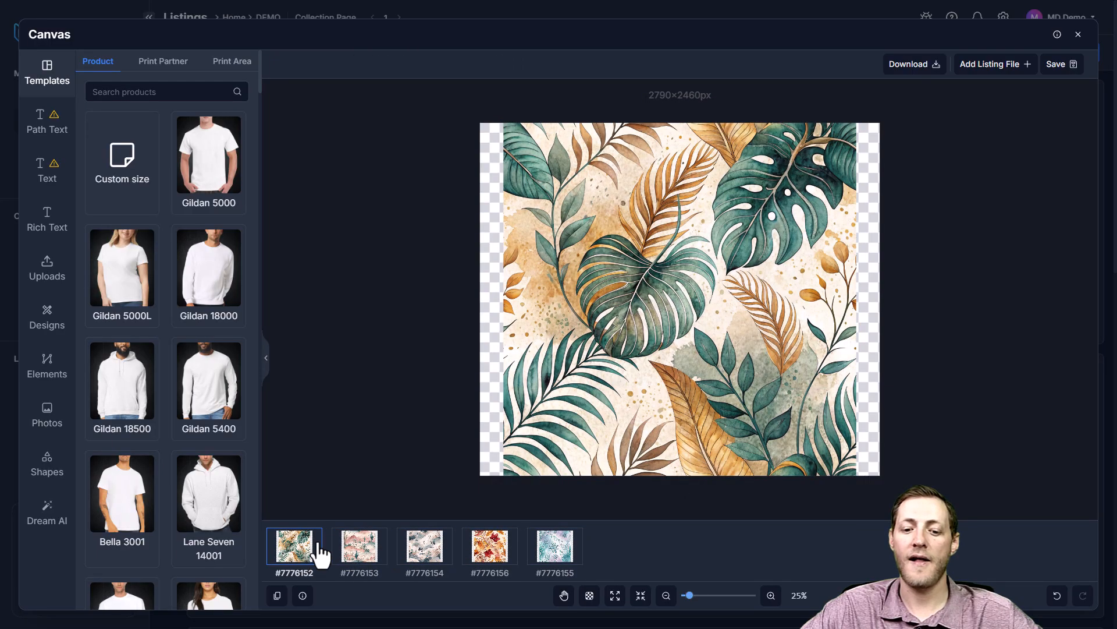
Fit the tropical leaf pattern to the artboard's width, undoing a manual stretch of its upper edge.
click(670, 297)
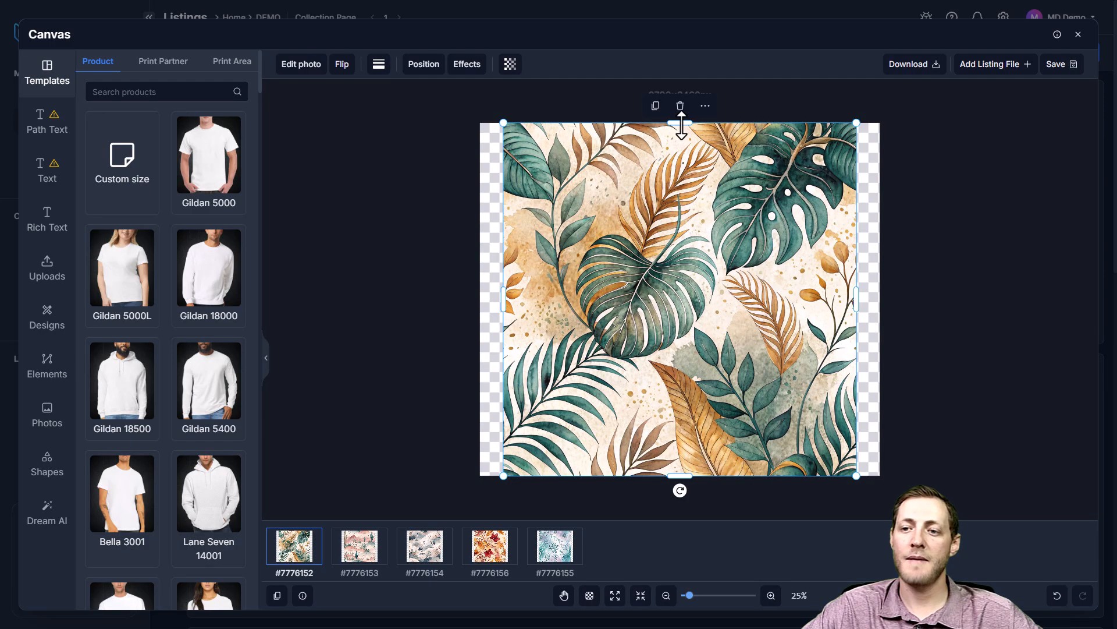
drag(681, 122, 680, 75)
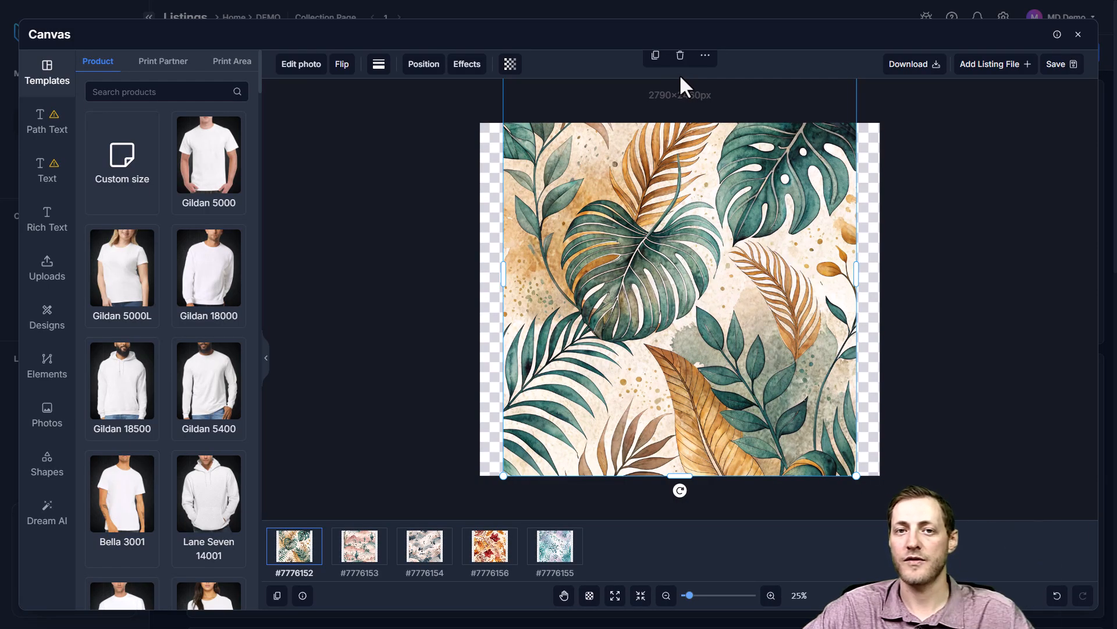
key(ctrl+z)
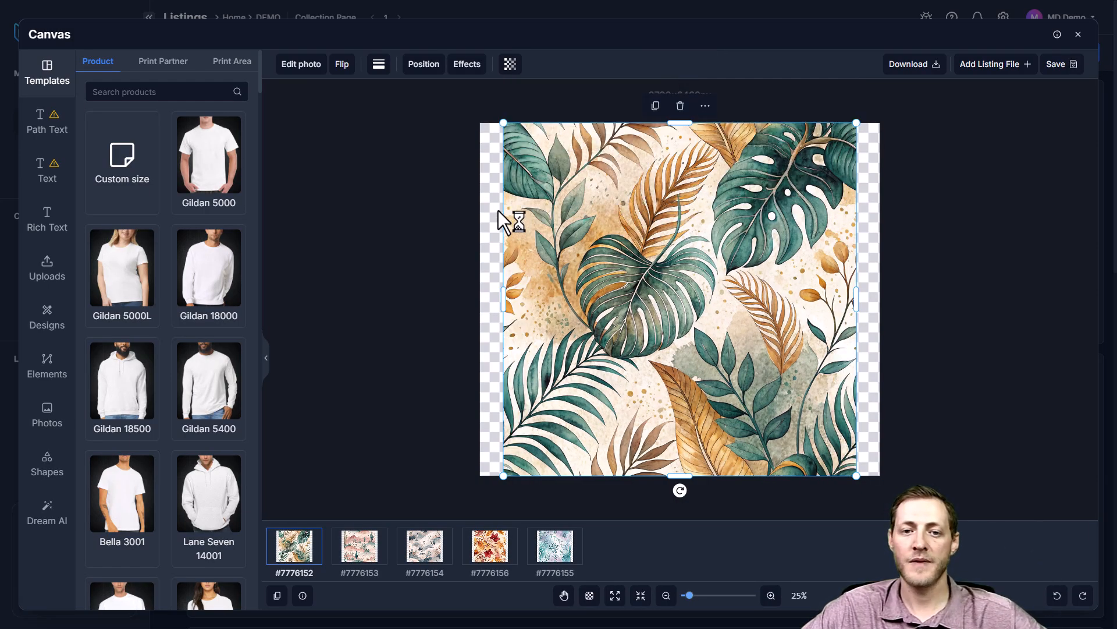
click(426, 68)
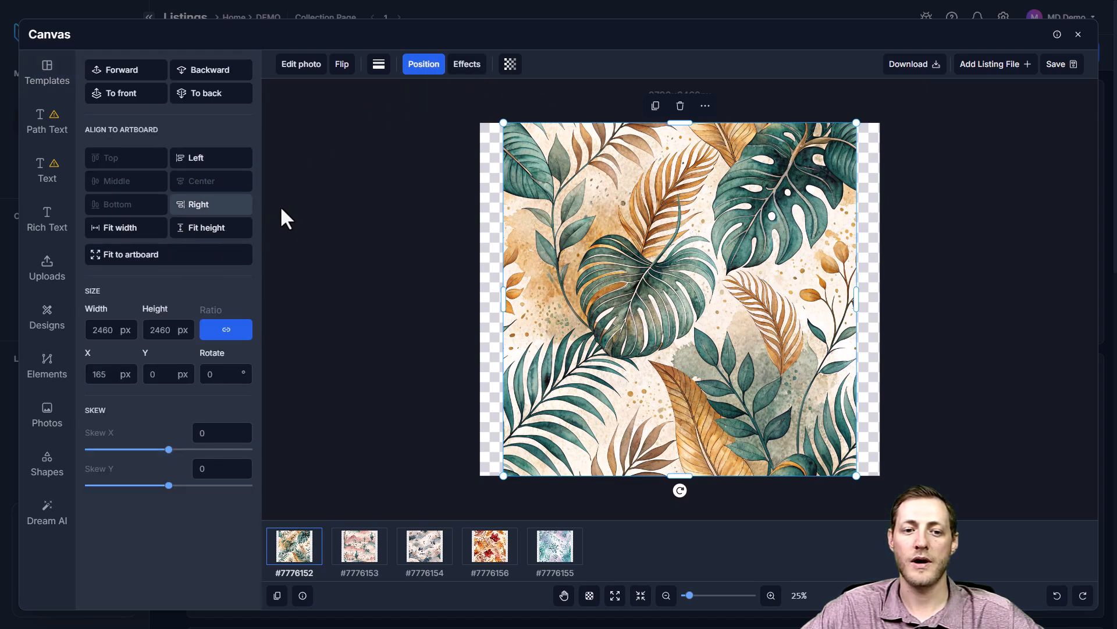
click(150, 229)
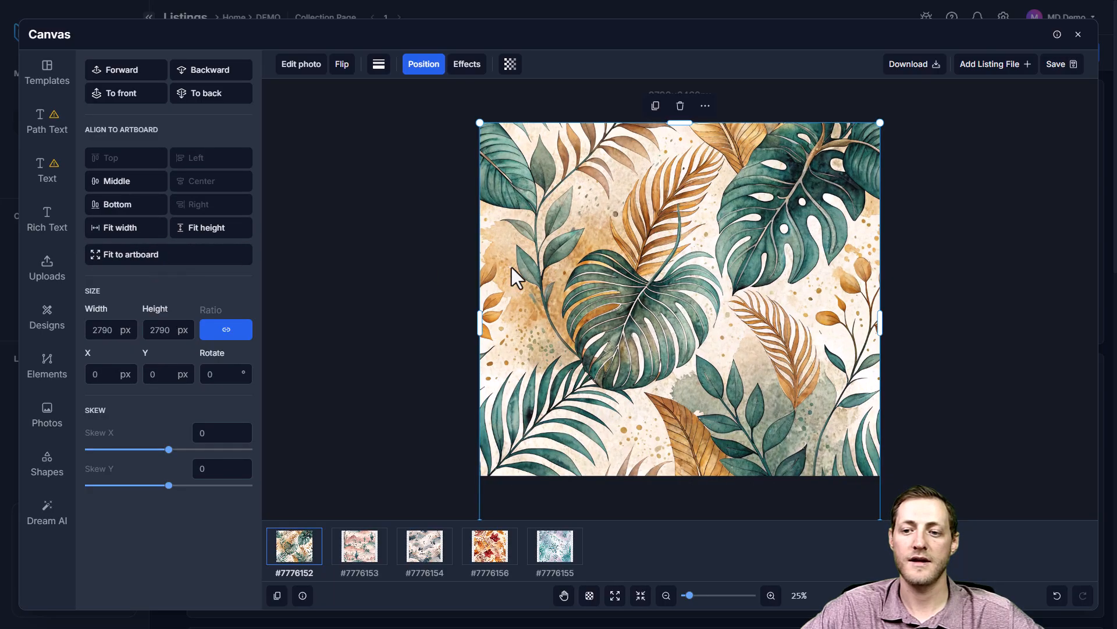
click(931, 254)
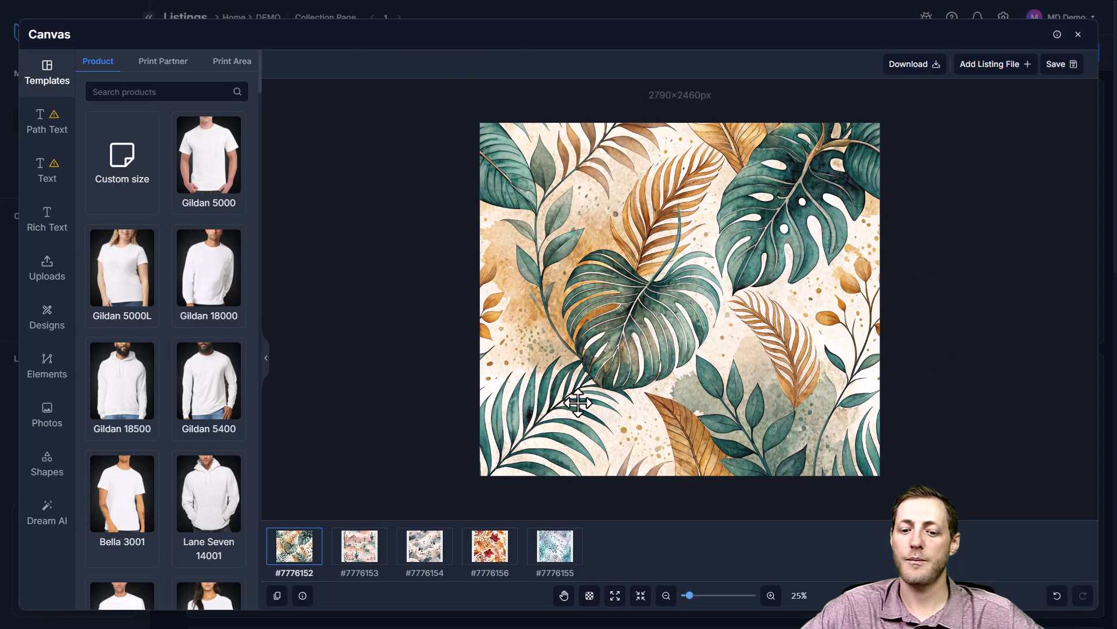
Compare the leaf artboard with the desert one, and sync the leaf pattern's size and position to all listings.
click(609, 309)
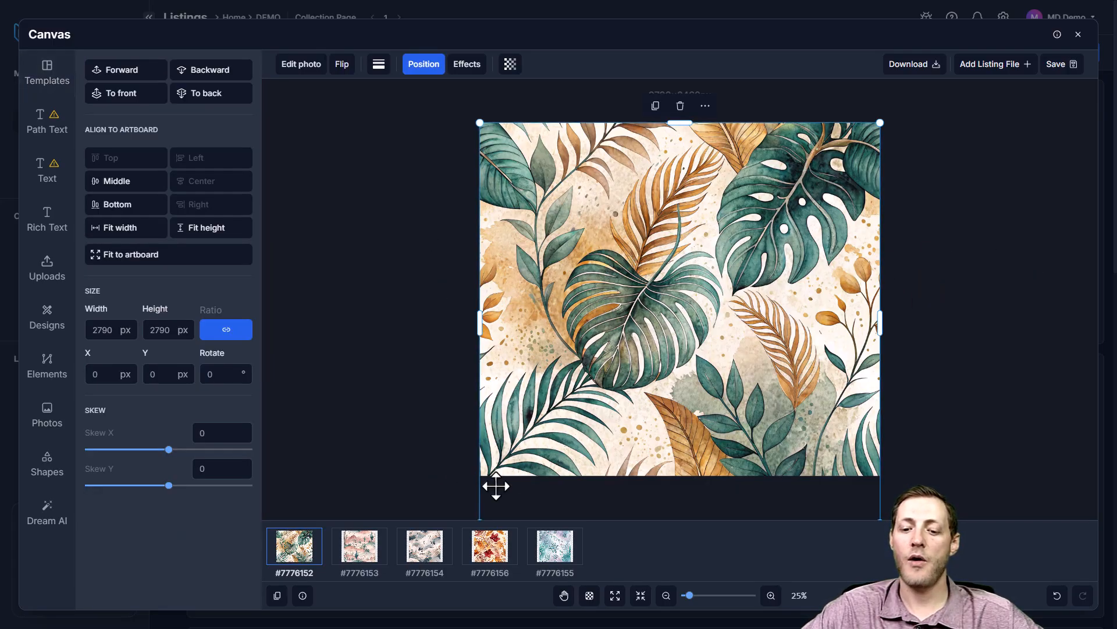
click(357, 556)
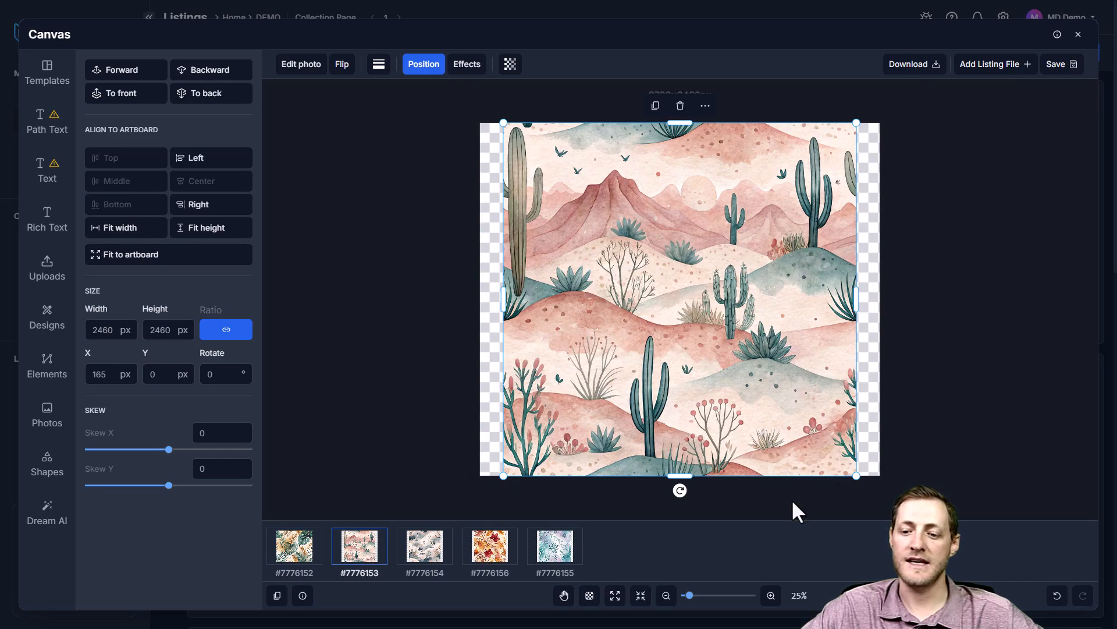
click(294, 553)
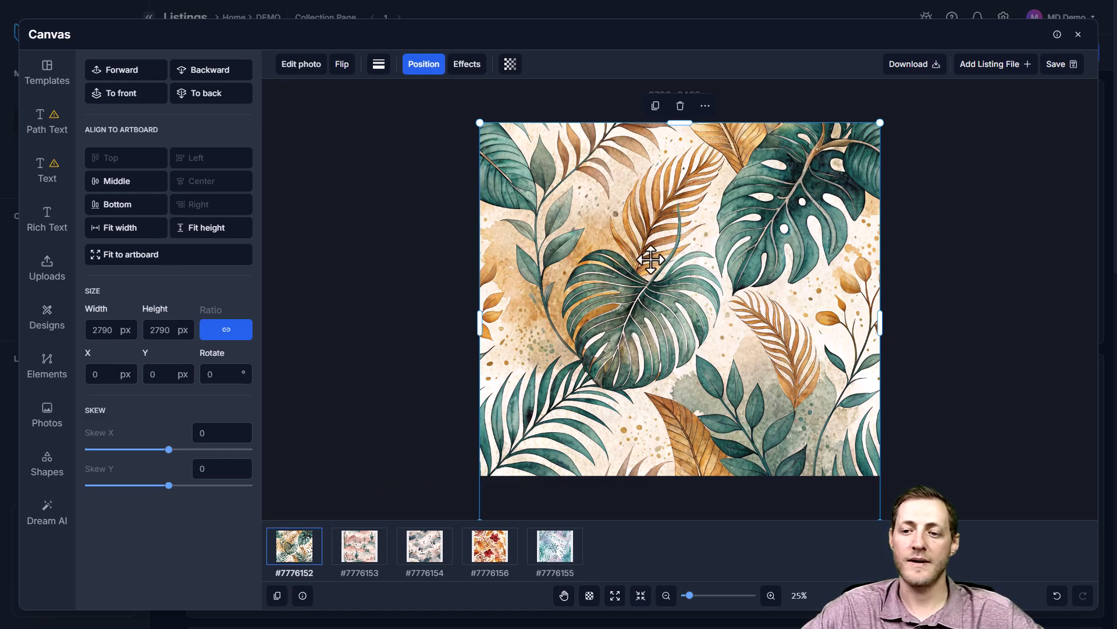
right_click(631, 256)
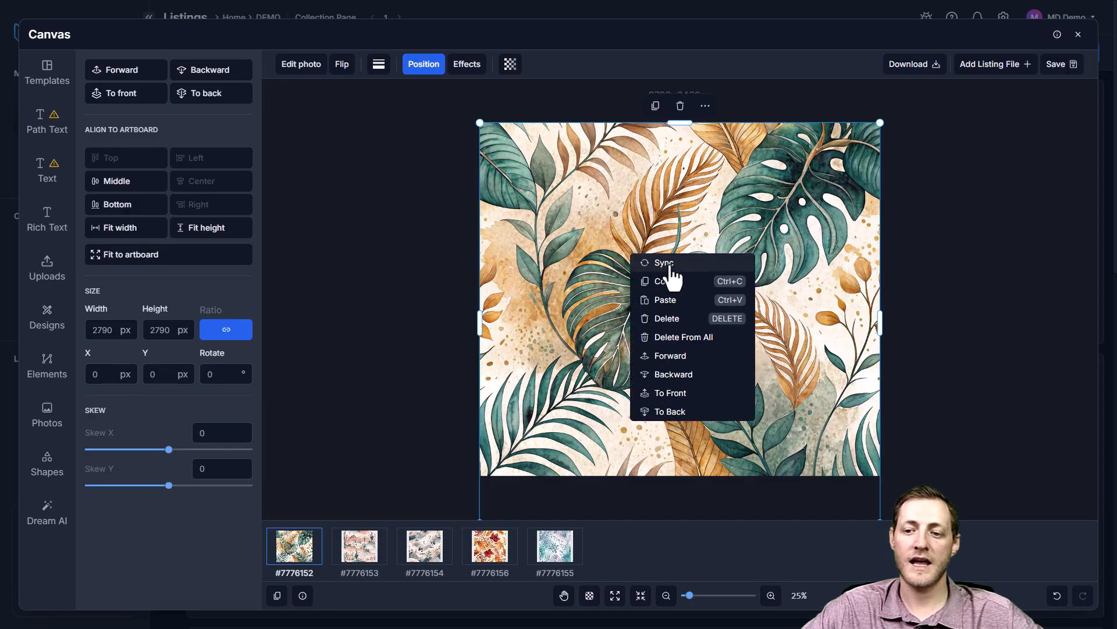
click(666, 269)
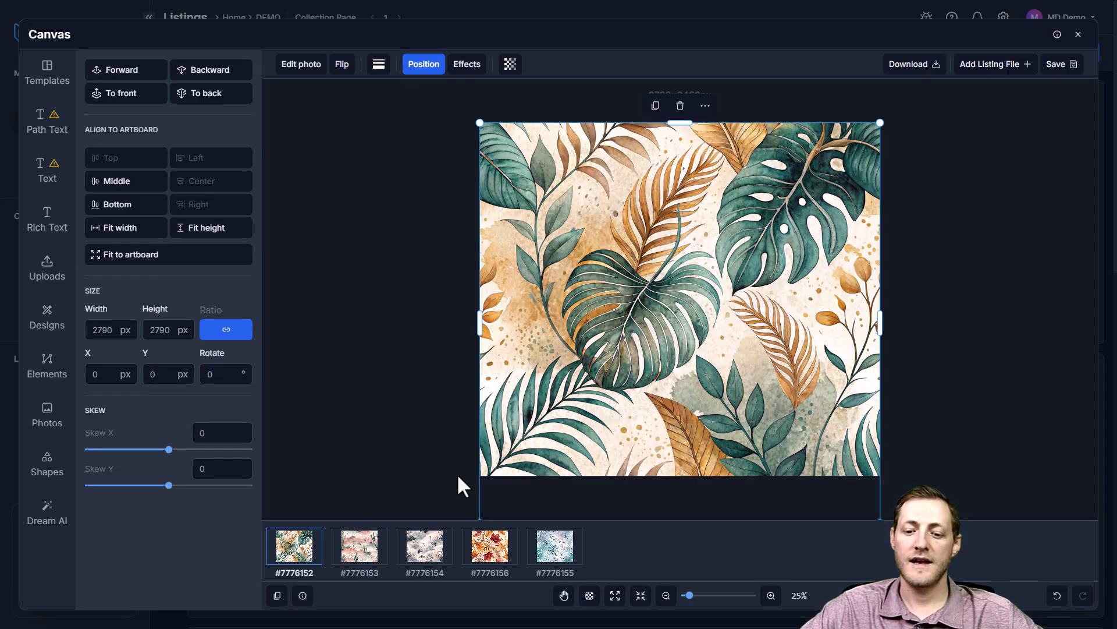
Check the synced pattern placement on every other listing's artboard and return to the tropical leaf design.
click(375, 545)
click(427, 552)
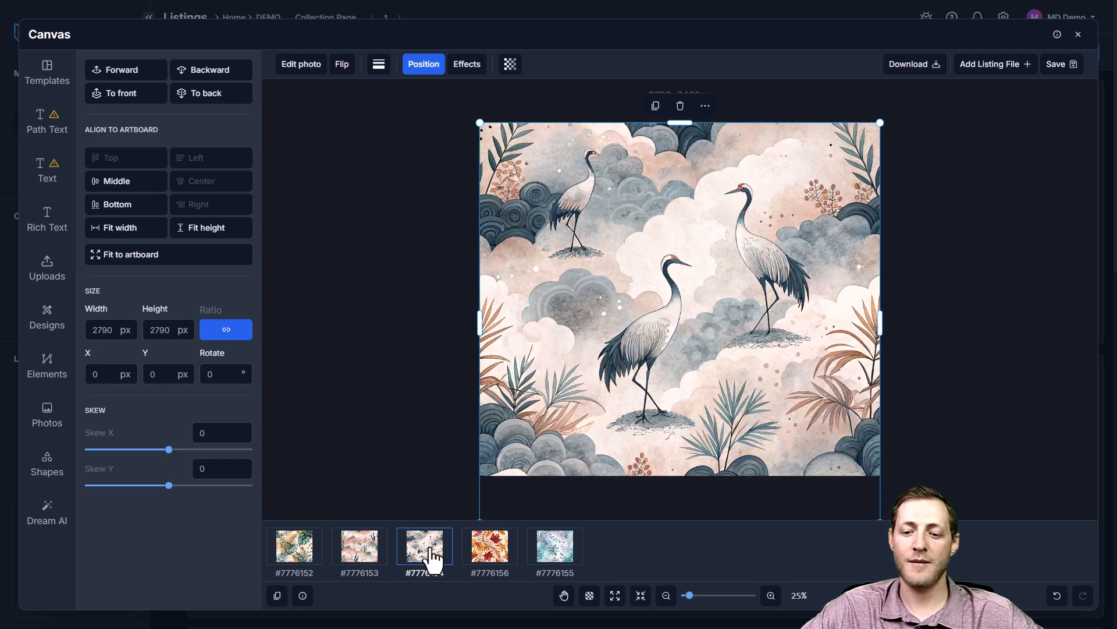
click(492, 547)
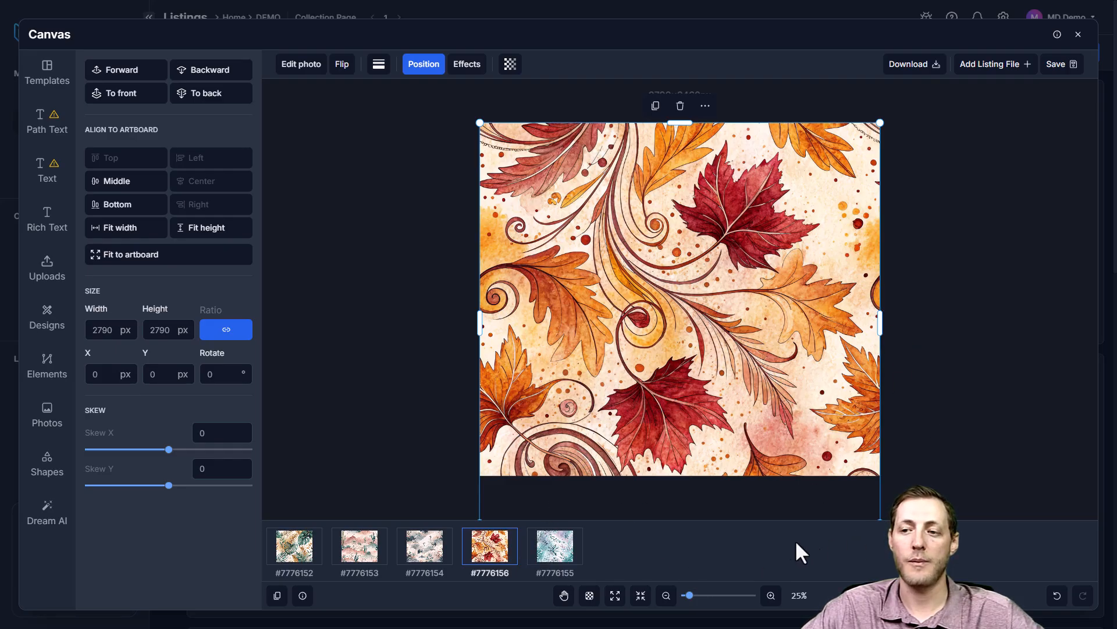
click(554, 556)
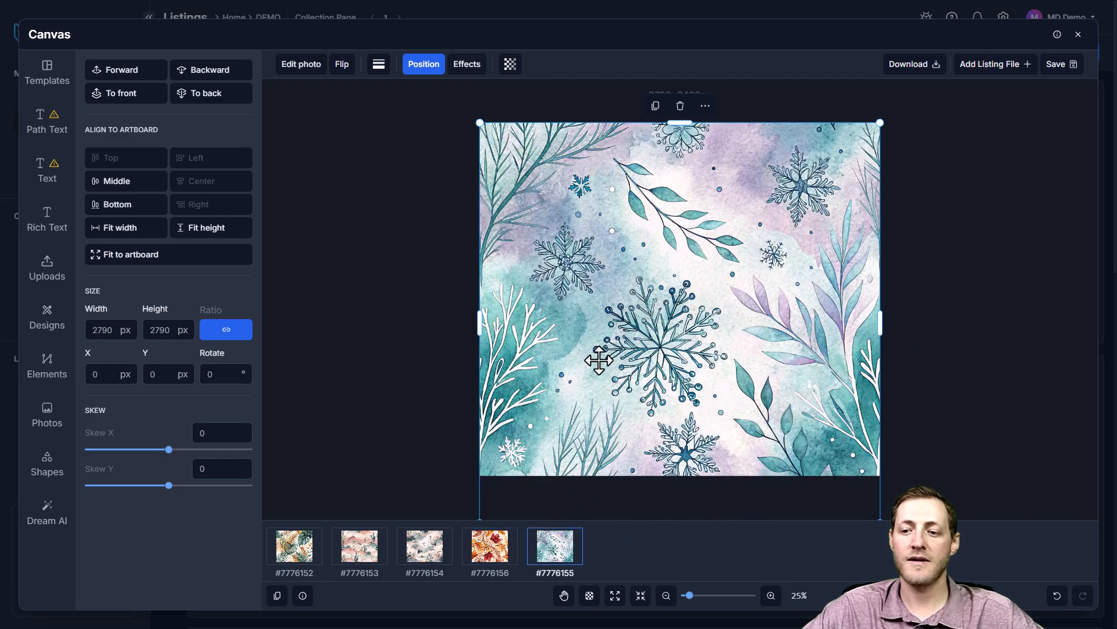
click(294, 556)
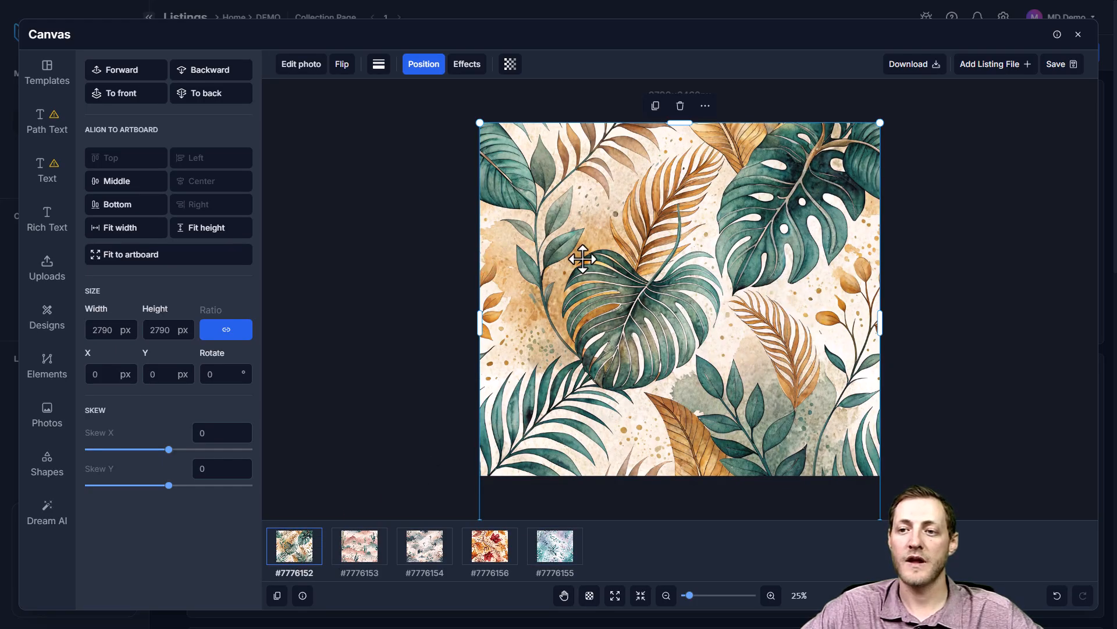
Save all artboards as PNG to the Main file output slot, overwriting the existing files.
click(1054, 69)
click(1031, 114)
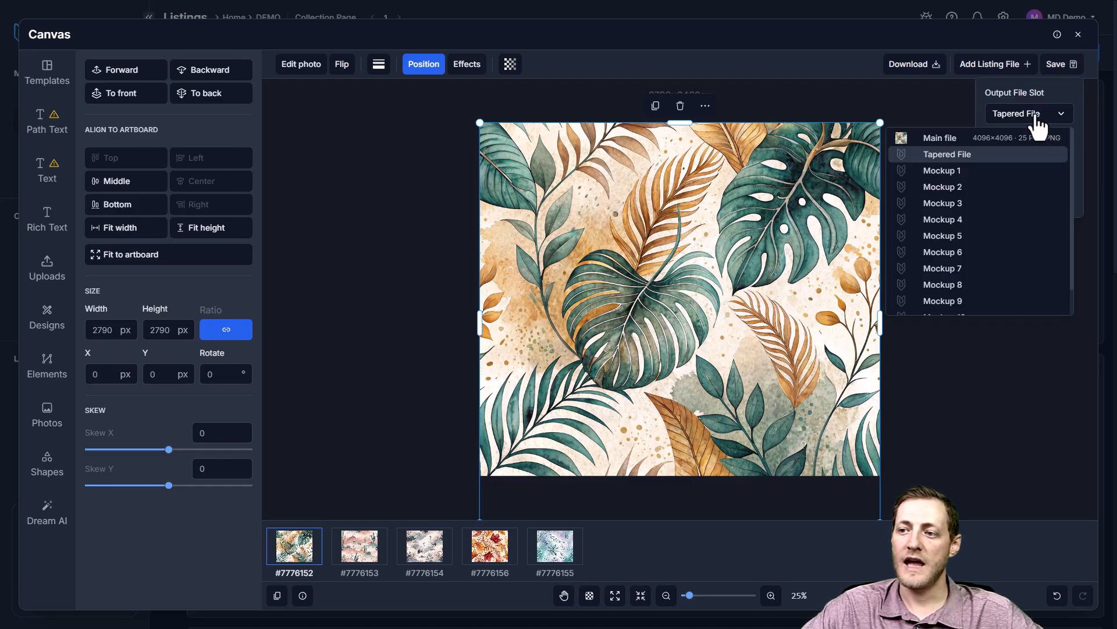
click(940, 140)
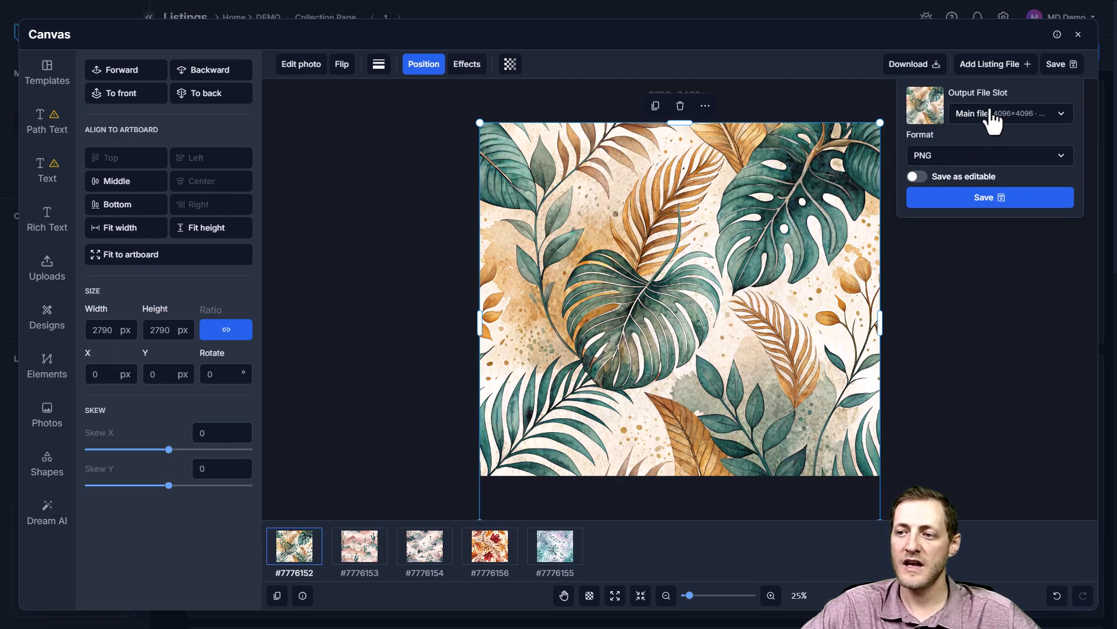
click(981, 115)
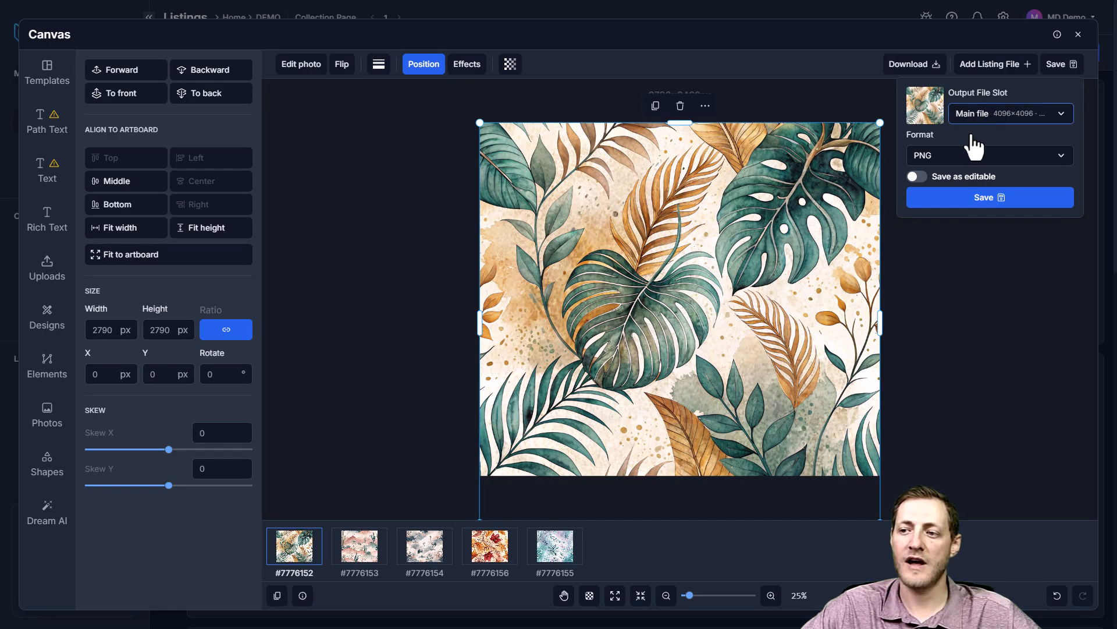
click(963, 138)
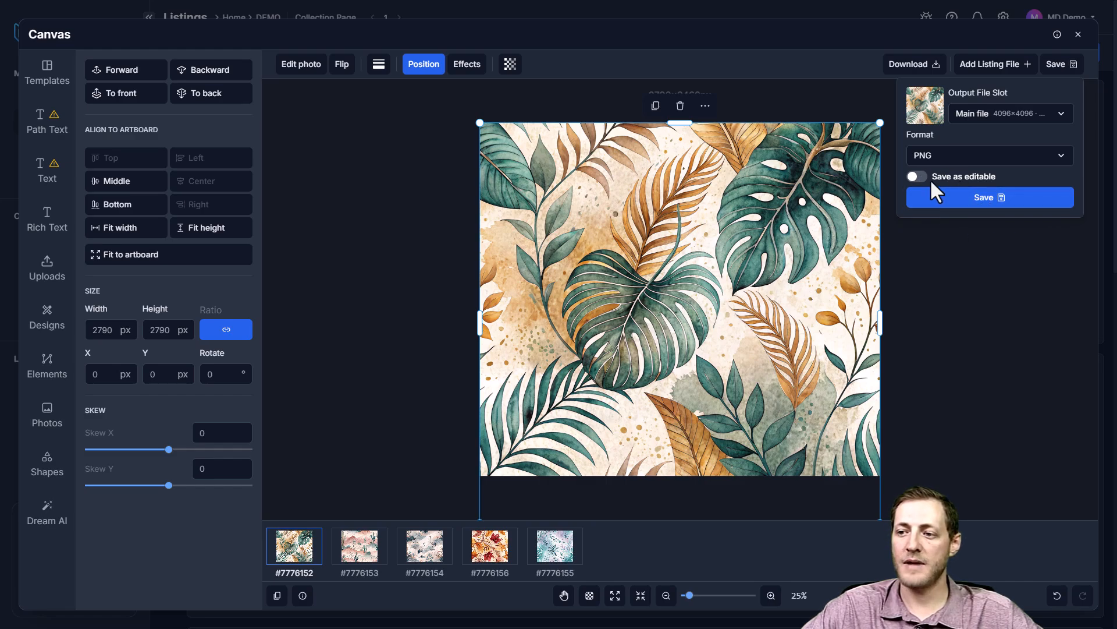
click(983, 199)
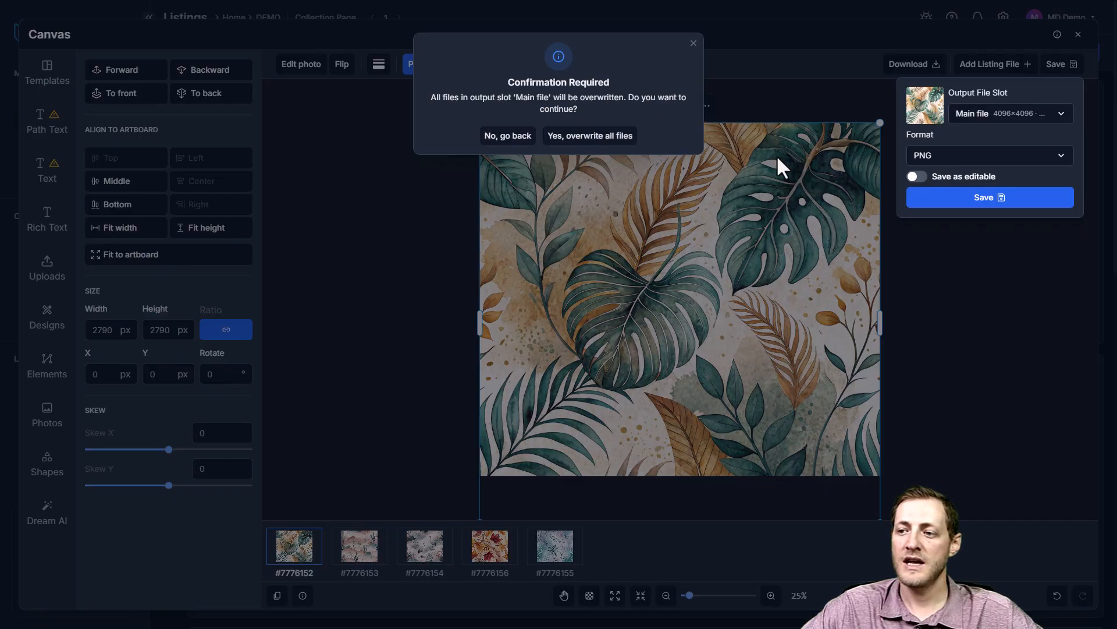
click(599, 139)
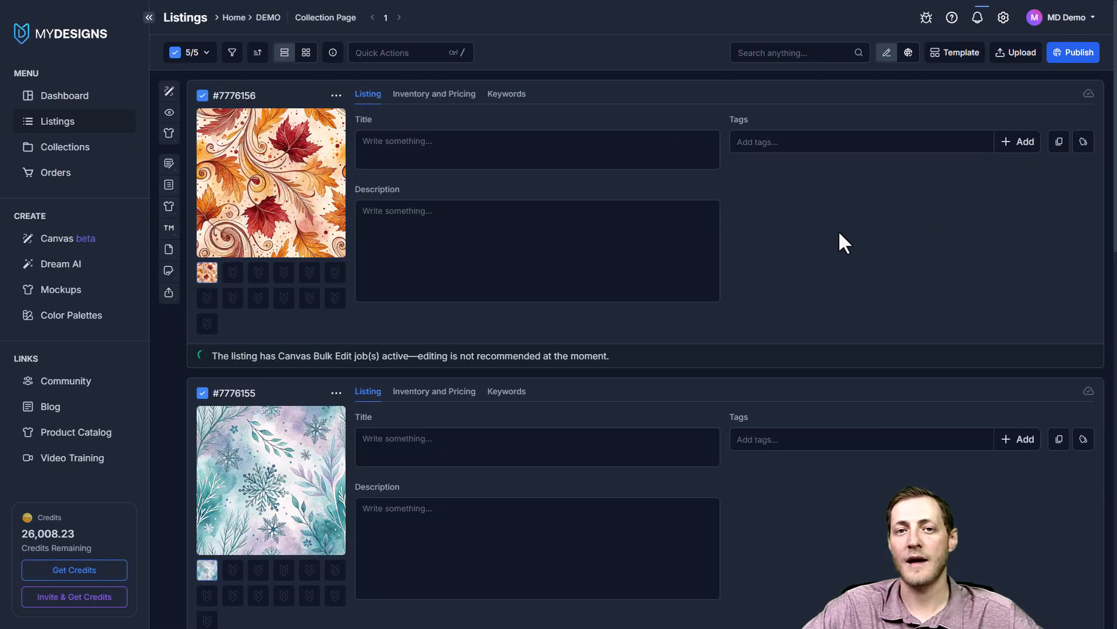
Open image mockups for the selected listings and choose the Digital Tumbler (Tapered File Template) mockup from the Digital category.
click(576, 242)
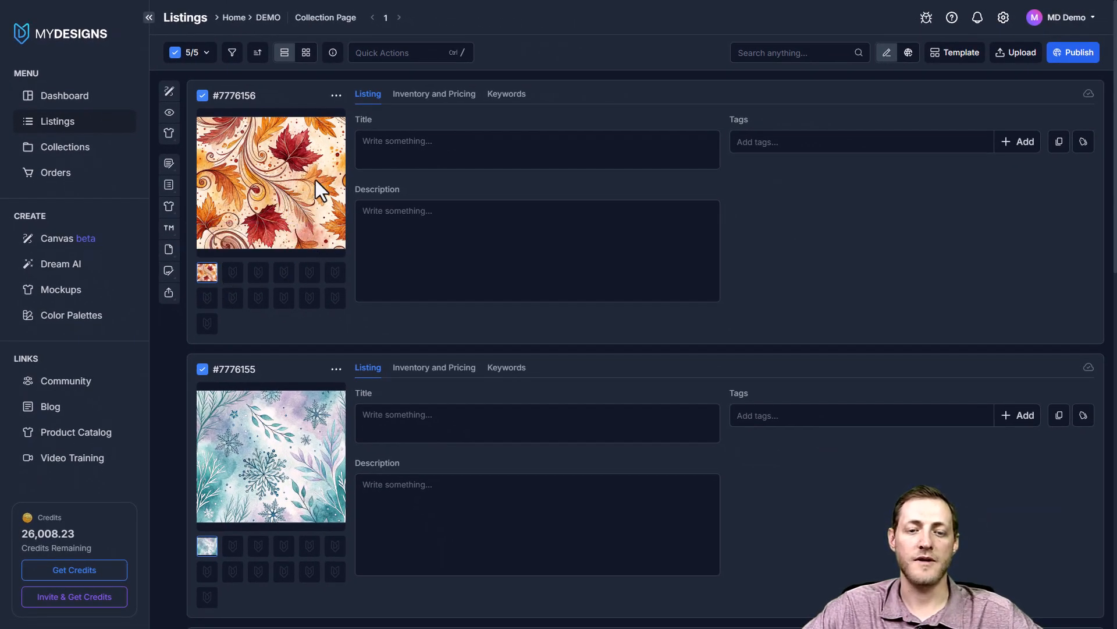
click(169, 133)
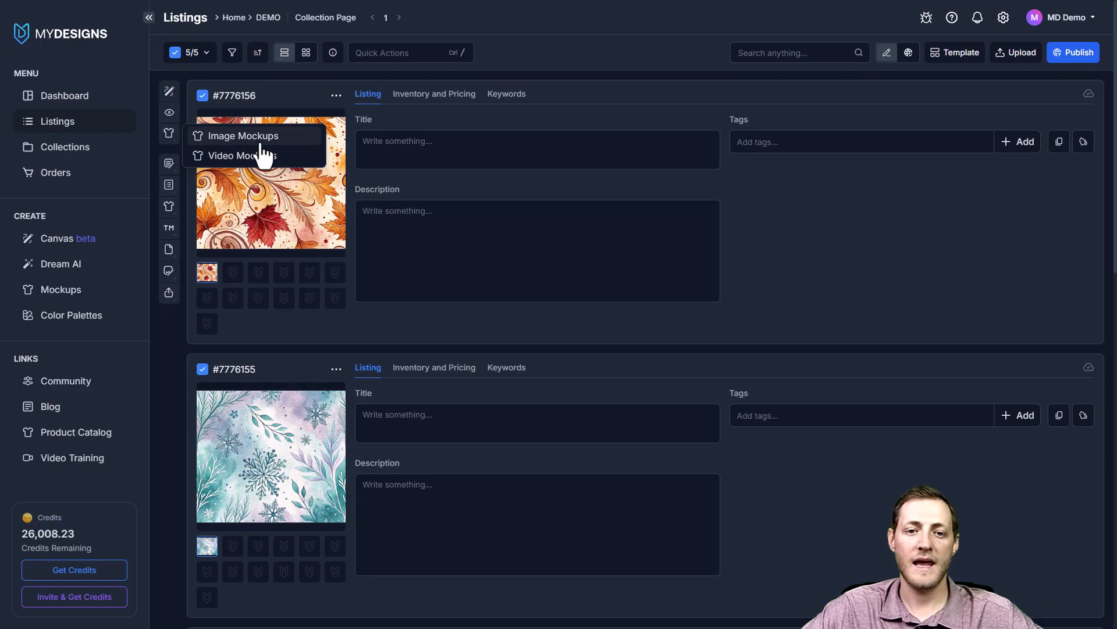
click(263, 152)
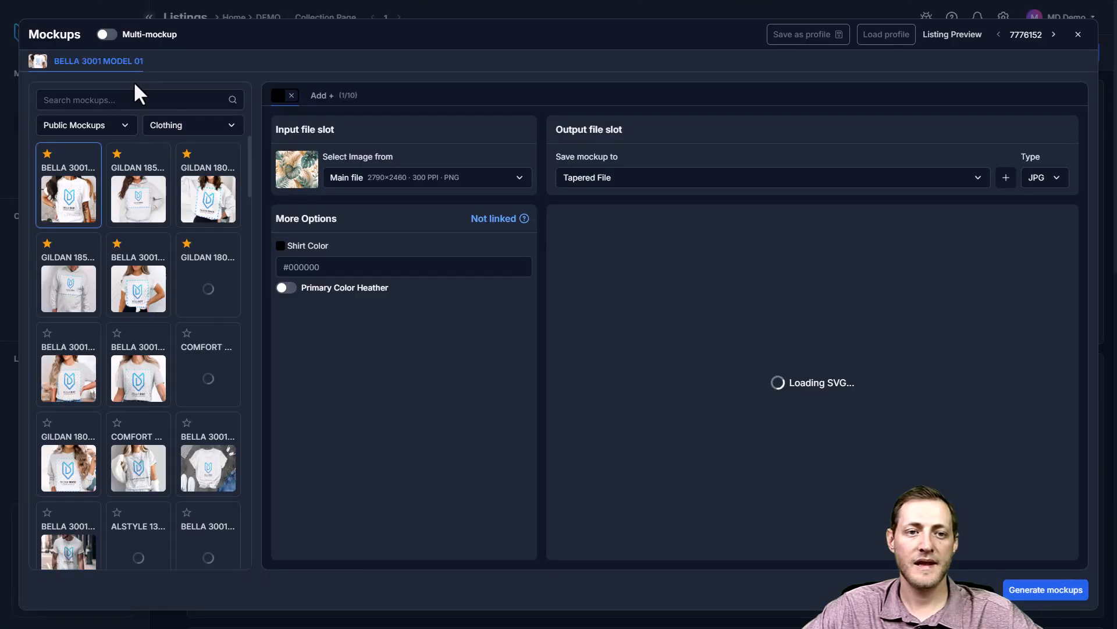
click(198, 129)
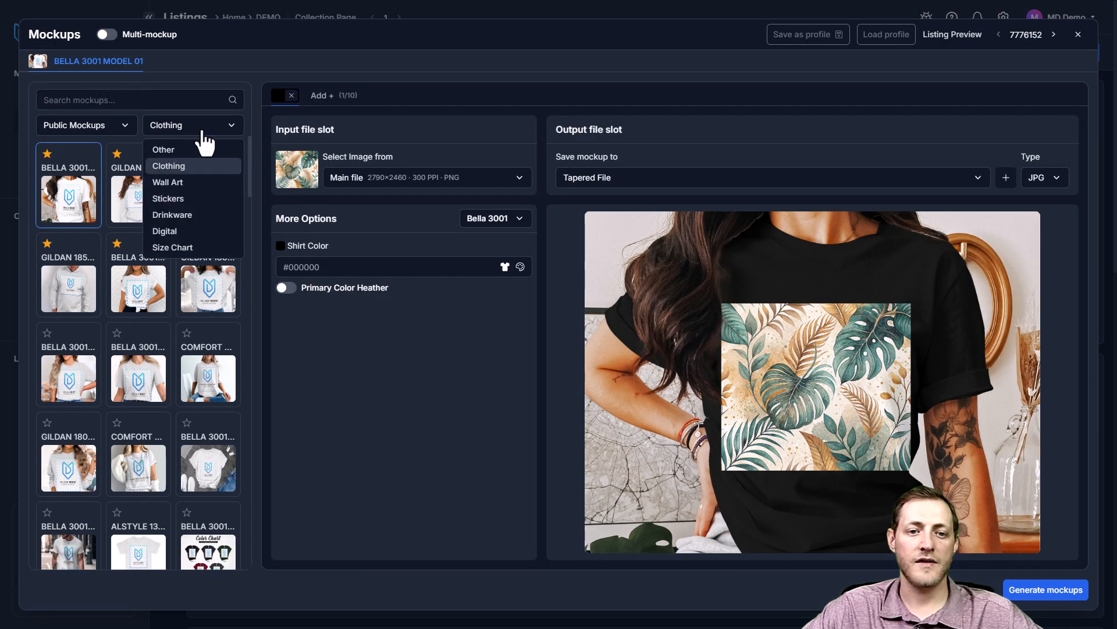
click(182, 229)
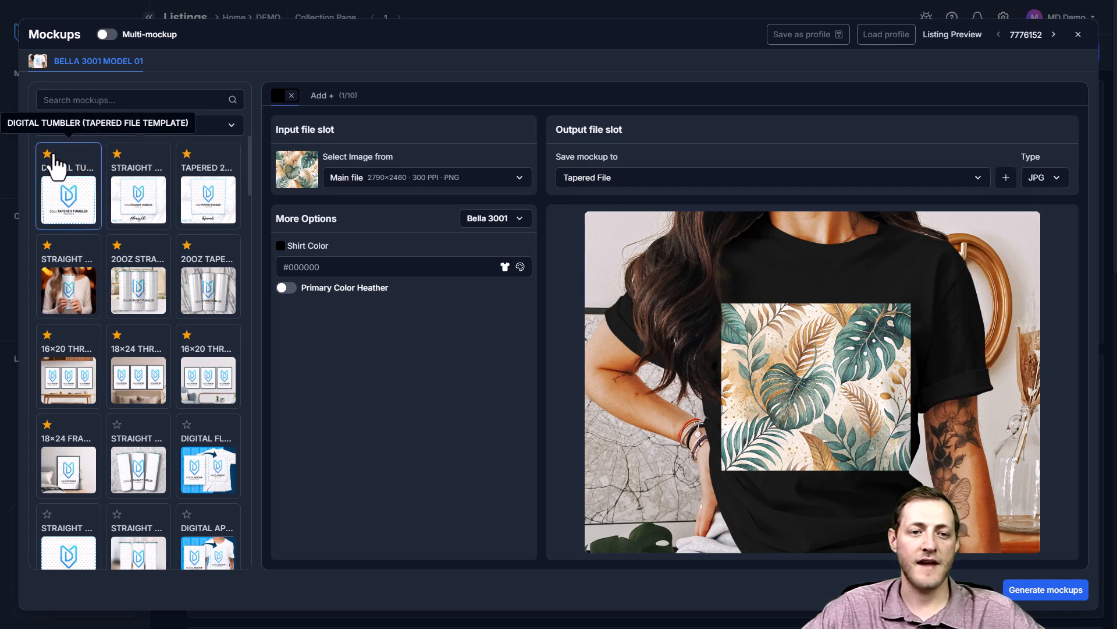
click(82, 200)
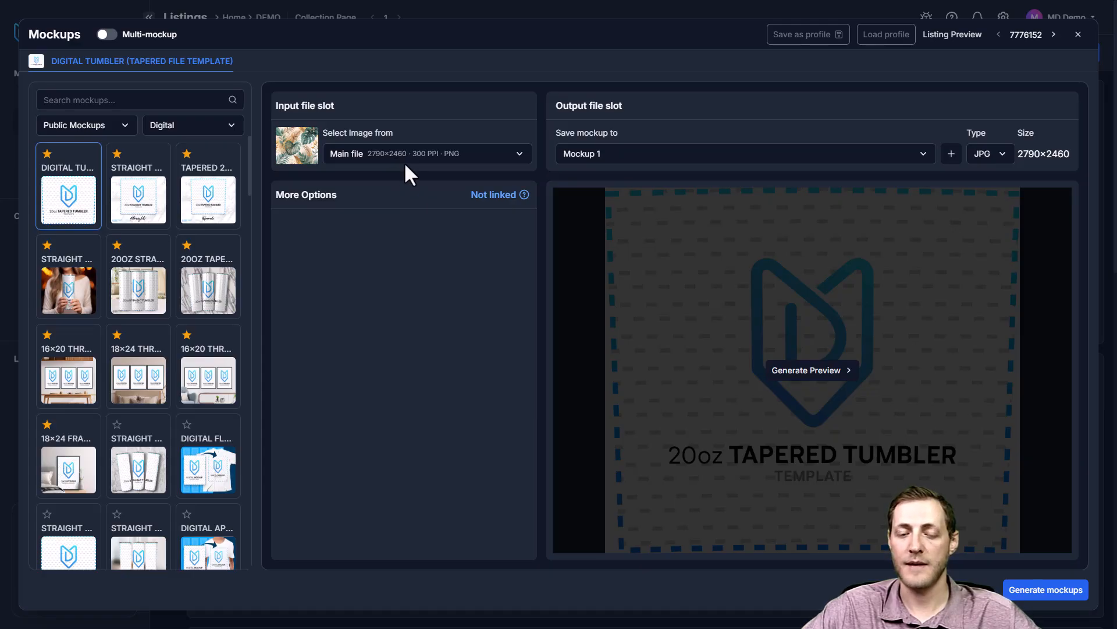
Use Main file as the mockup's input and Tapered File as its output slot, with PNG as the file type.
click(370, 115)
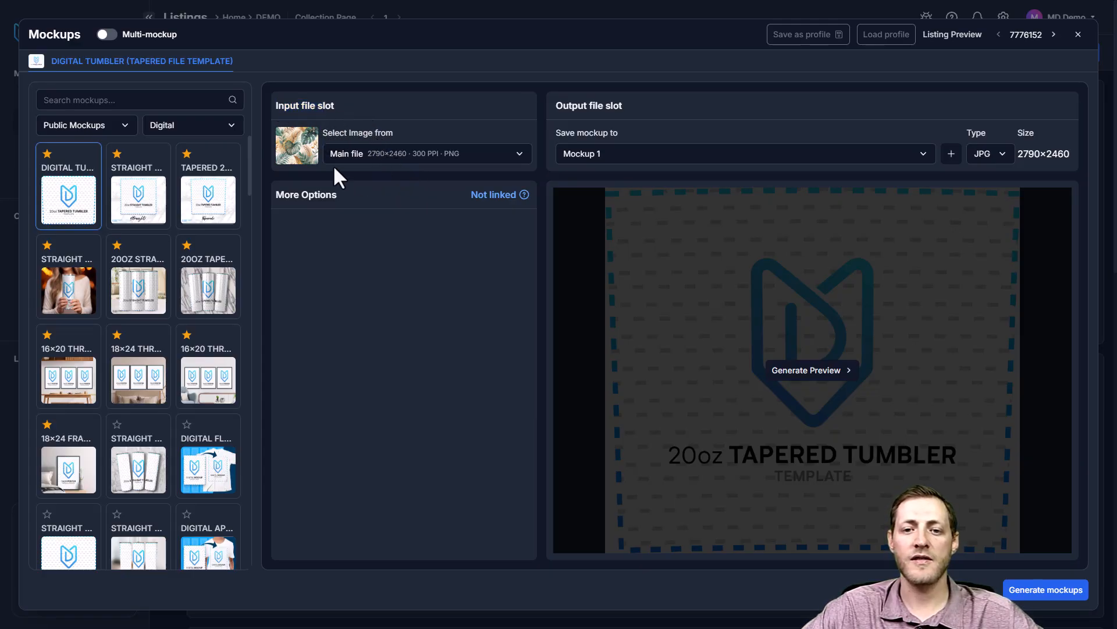
click(418, 157)
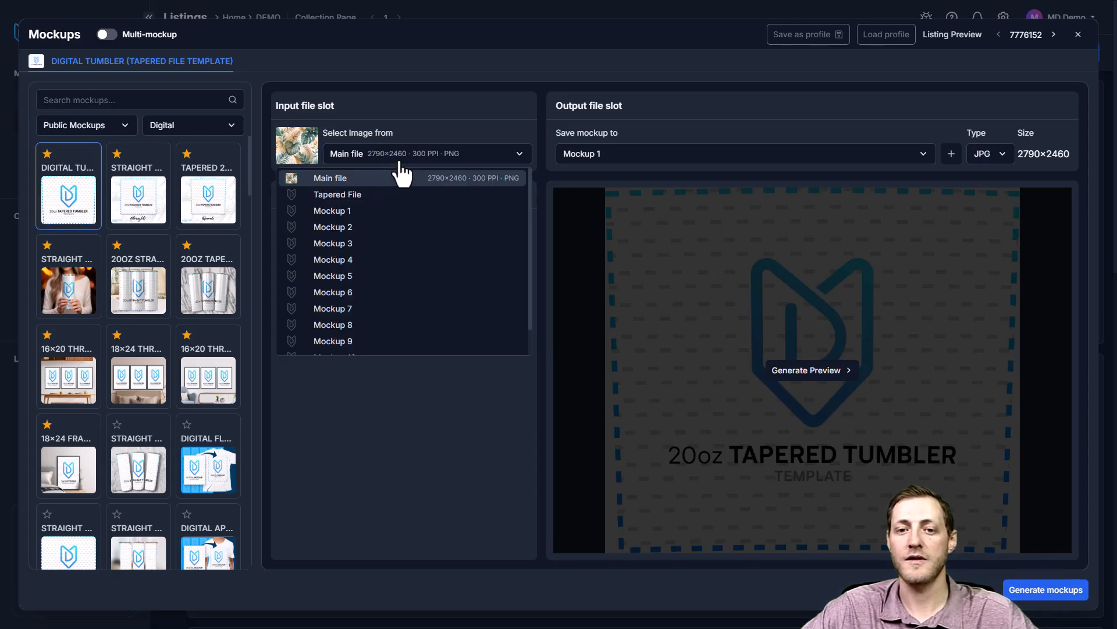
click(365, 177)
click(618, 153)
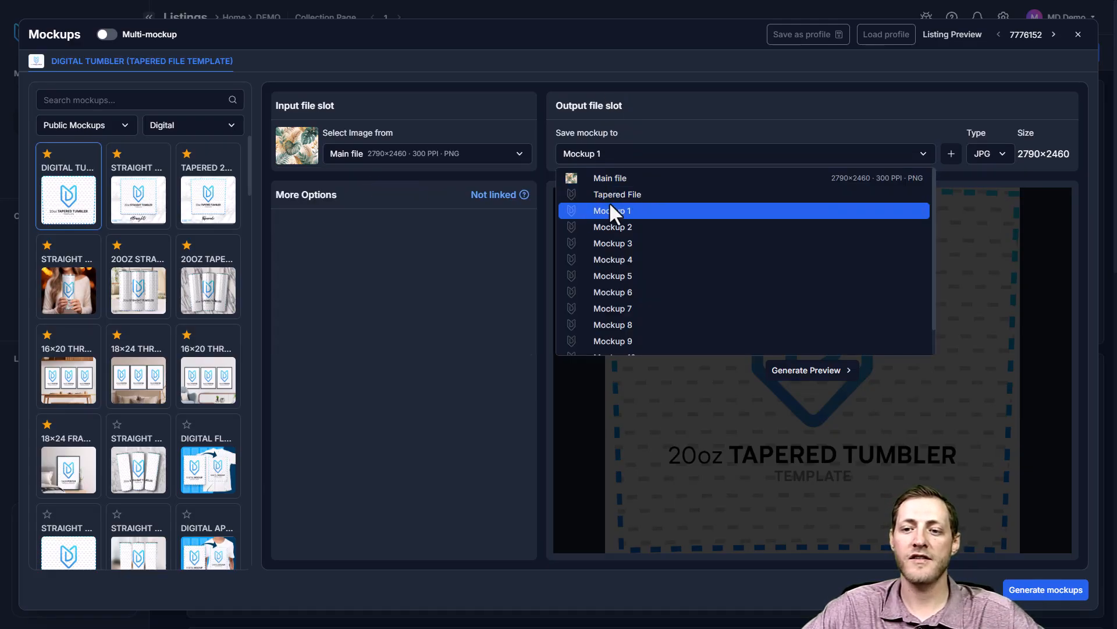
click(623, 194)
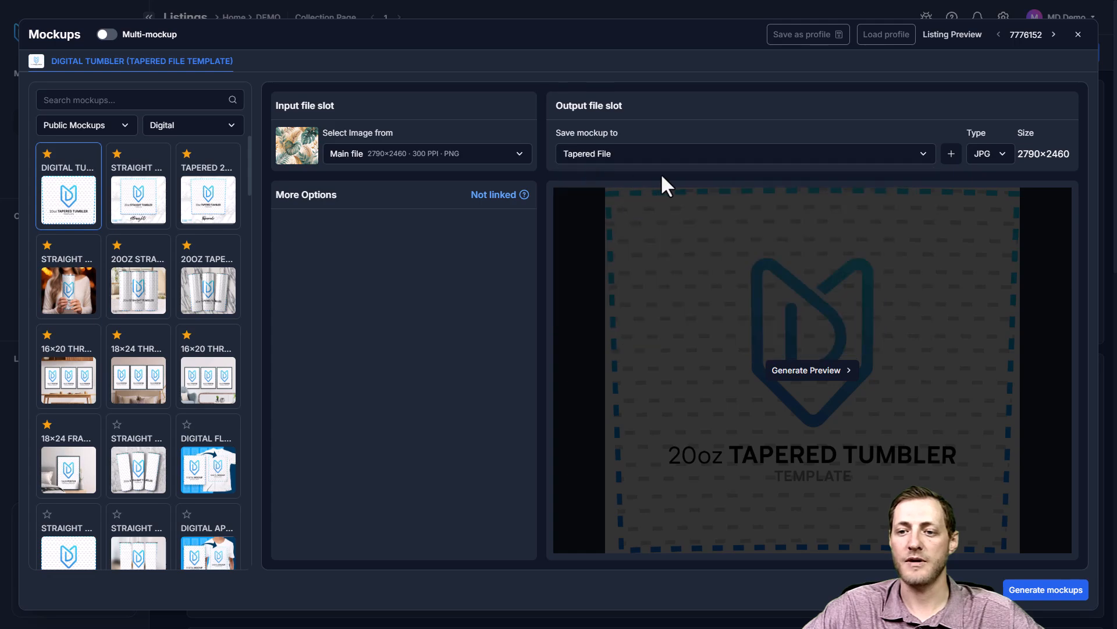
click(993, 156)
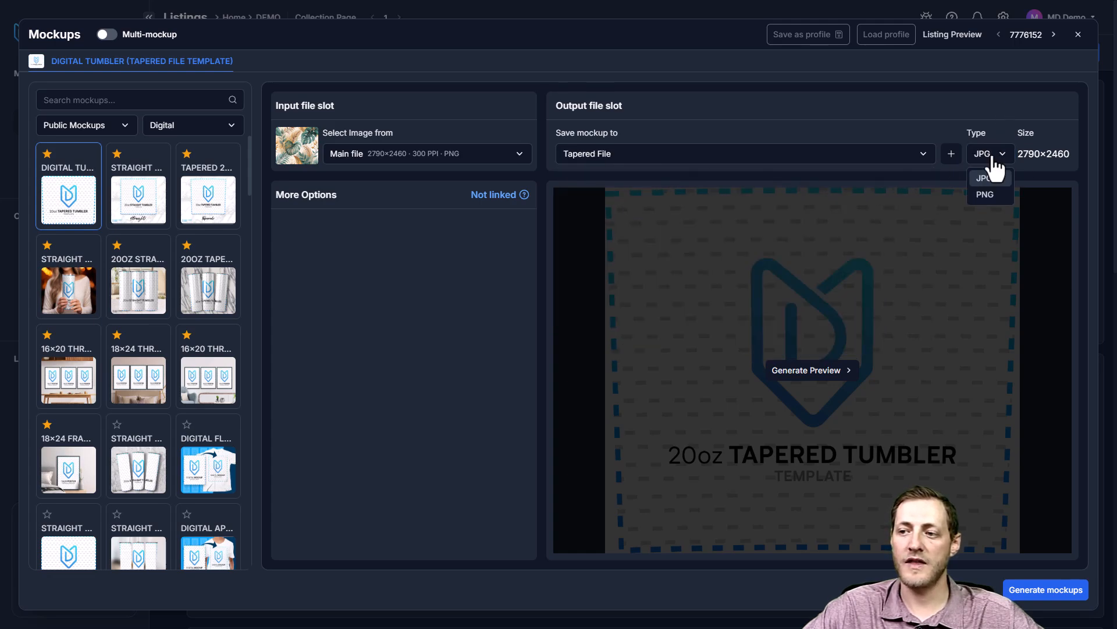
click(988, 192)
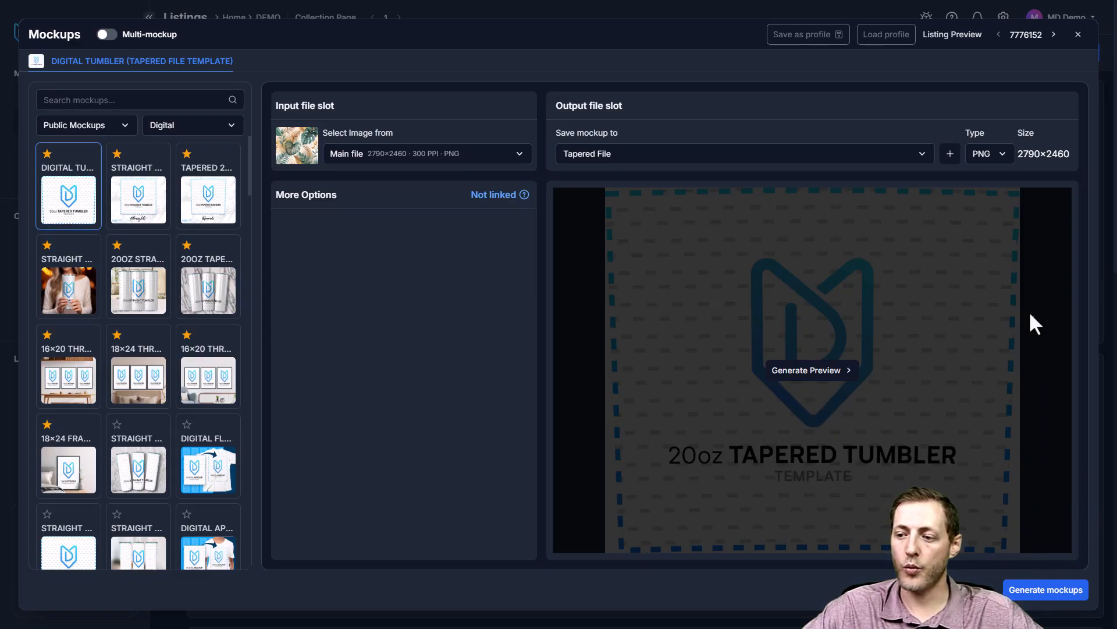
Generate the tapered file mockups for all five selected listings and confirm the generation.
click(1010, 411)
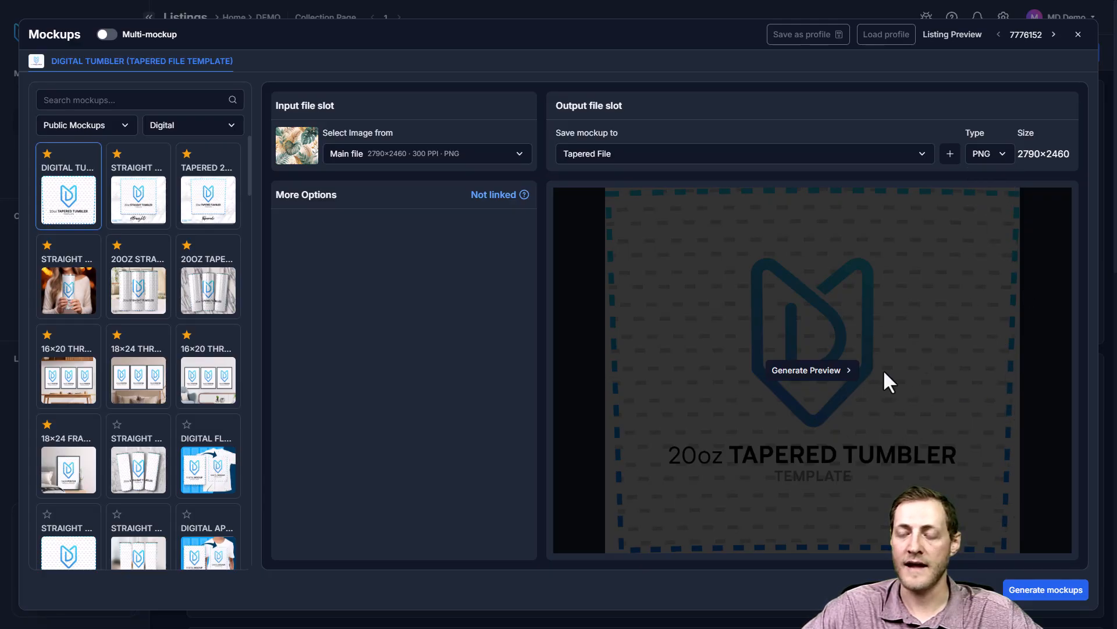
click(1048, 595)
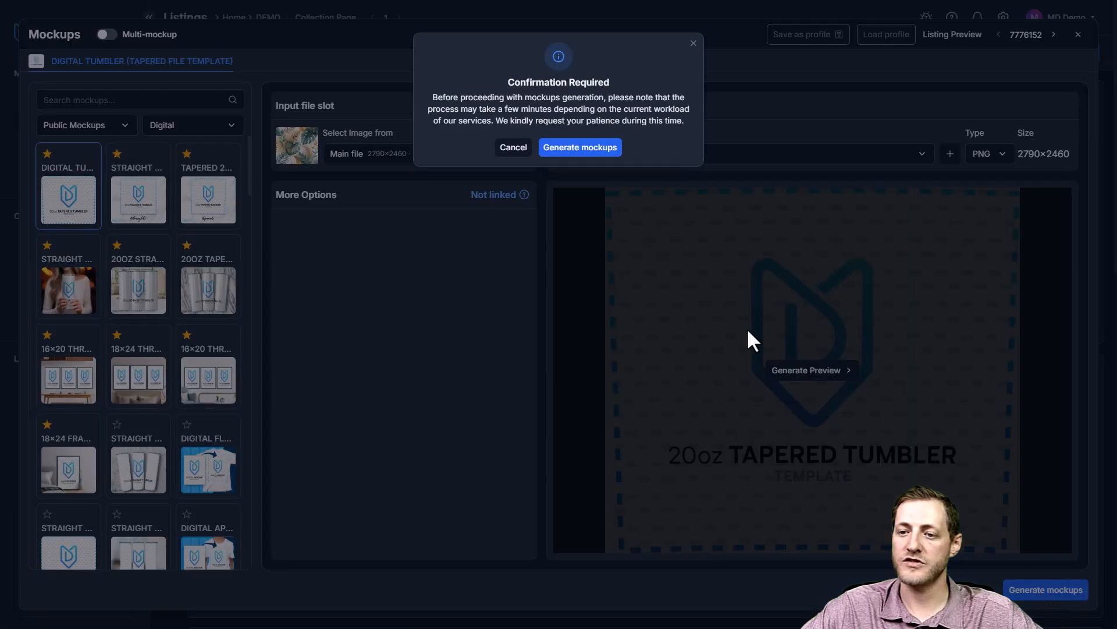
click(585, 153)
click(523, 205)
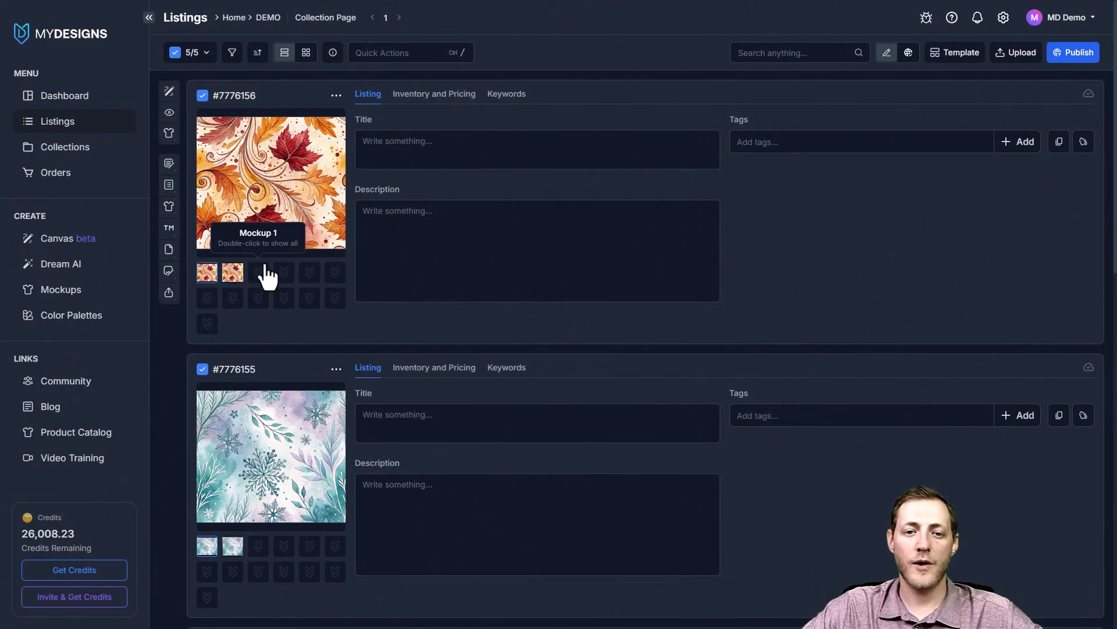
Inspect the generated Tapered File image across the listings in grid view and return to the list view.
click(305, 58)
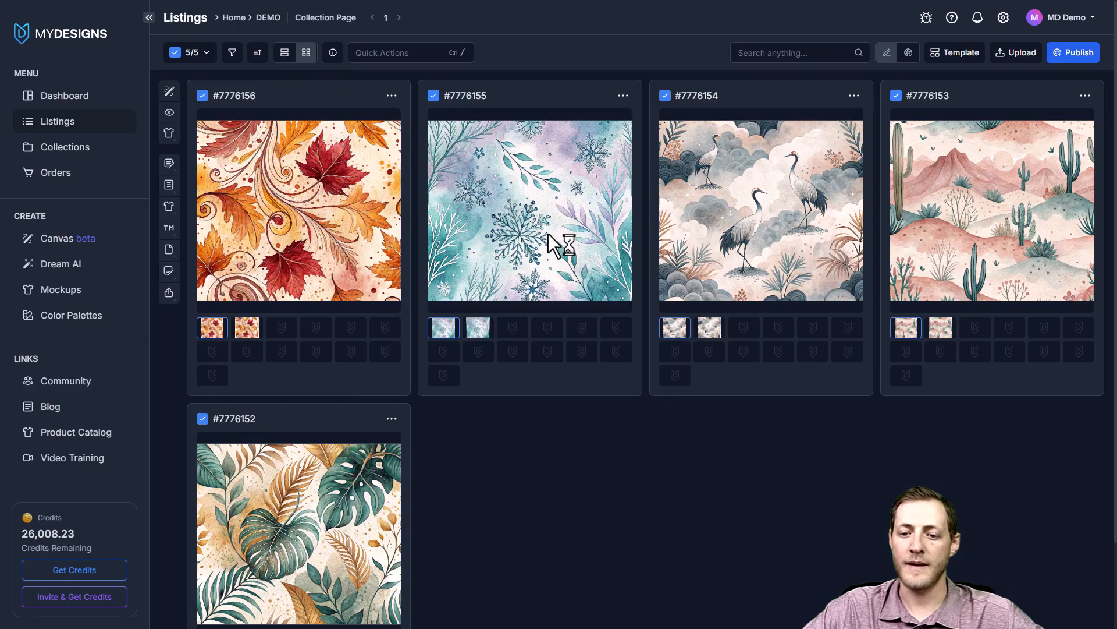
click(247, 329)
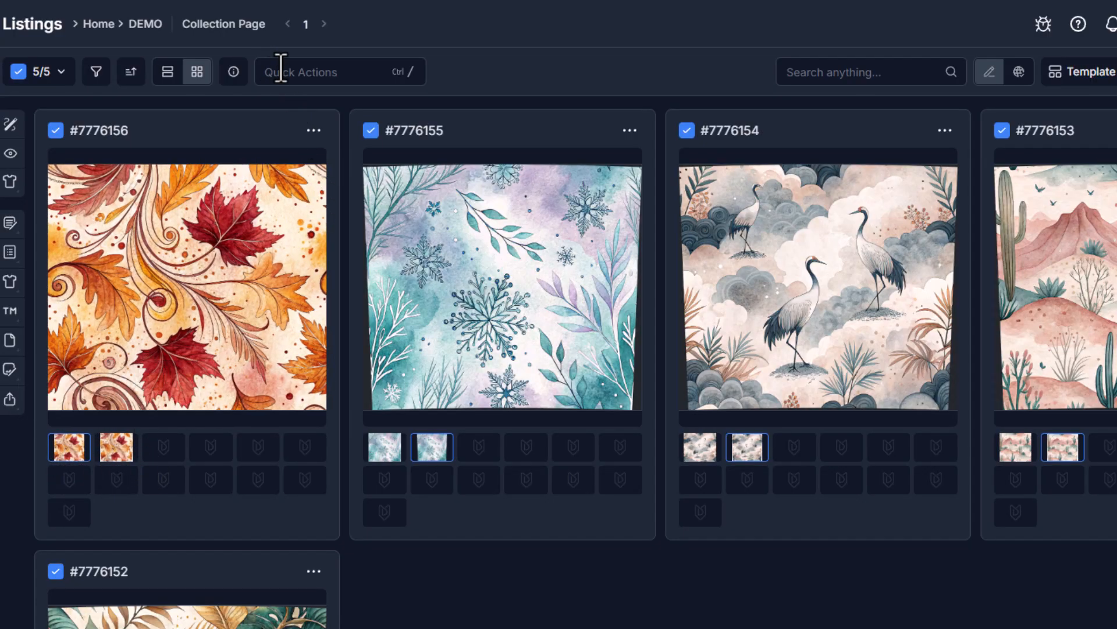
click(173, 82)
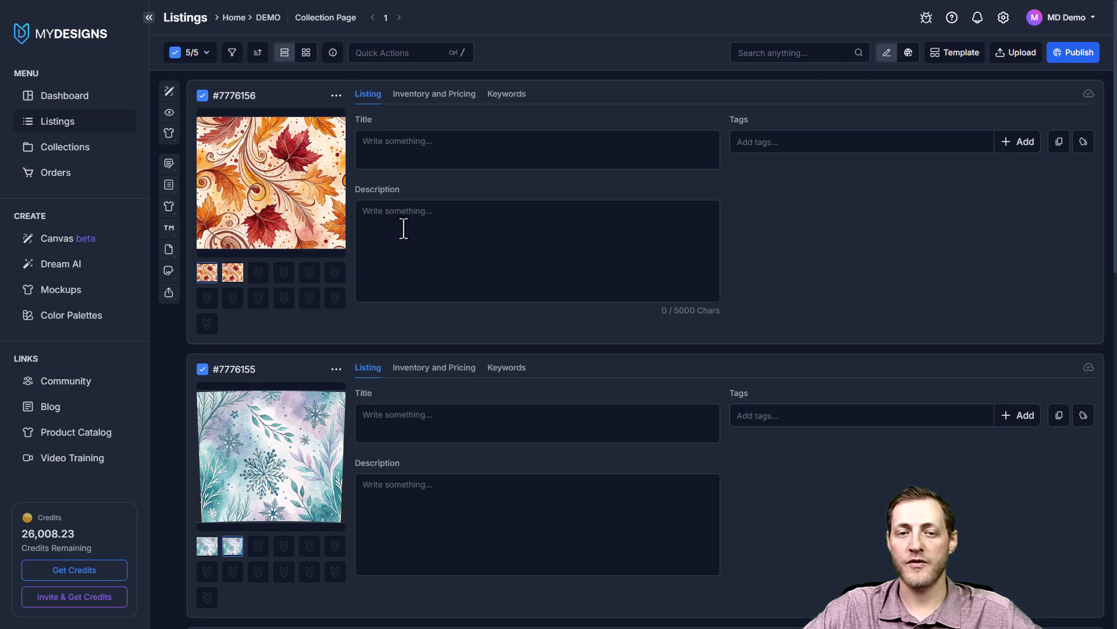
Open image mockups for the selected listings, filter the public mockups to Digital and enable Multi-mockup.
click(170, 140)
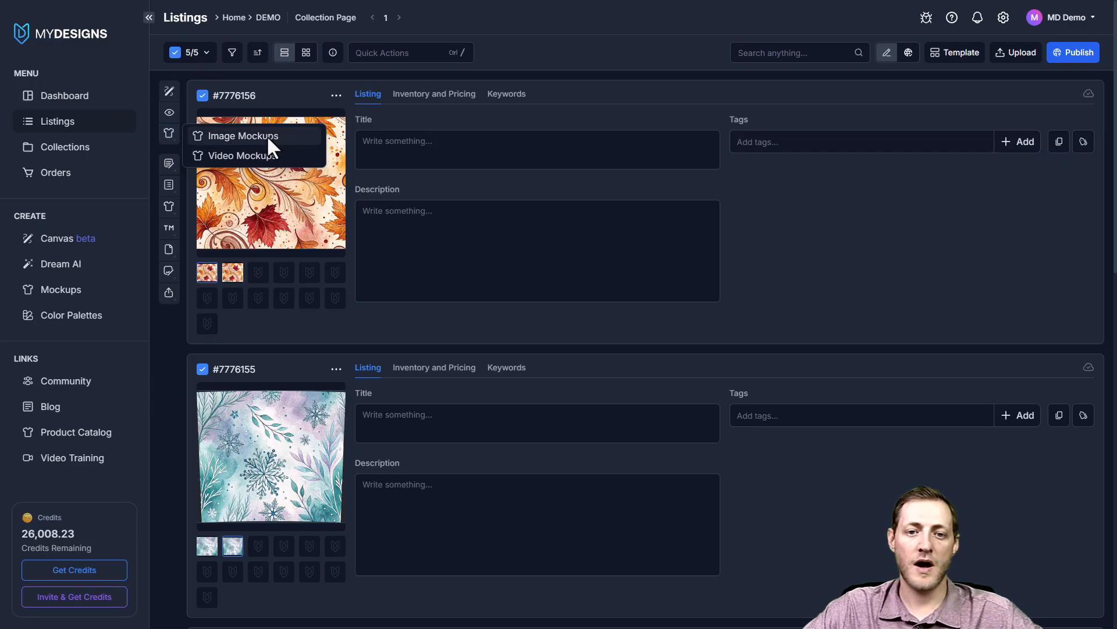
click(266, 135)
click(174, 125)
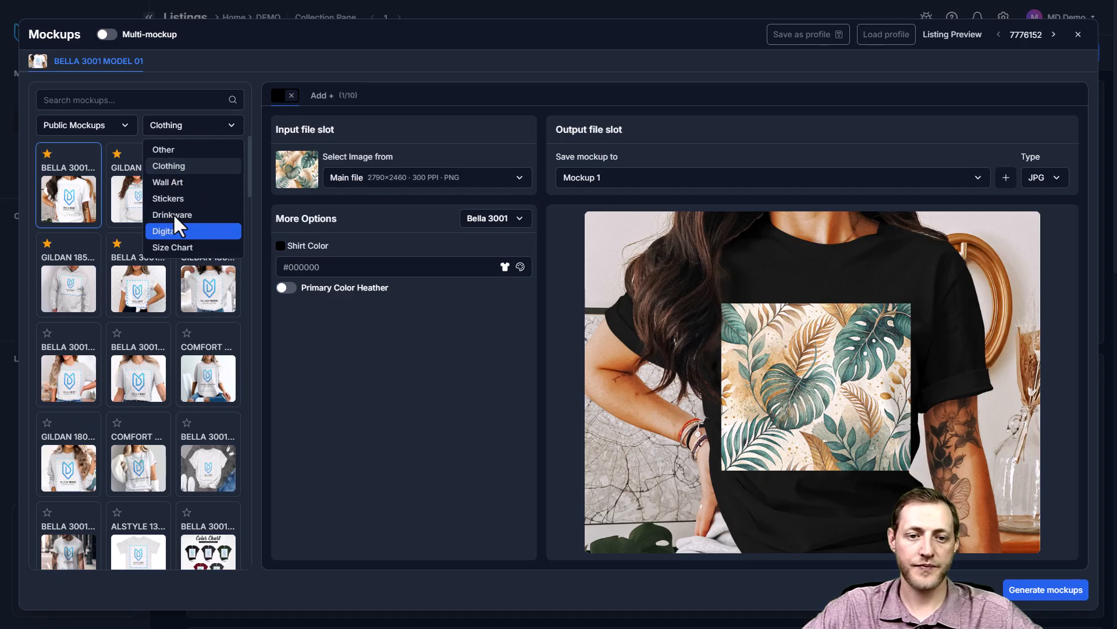
click(173, 231)
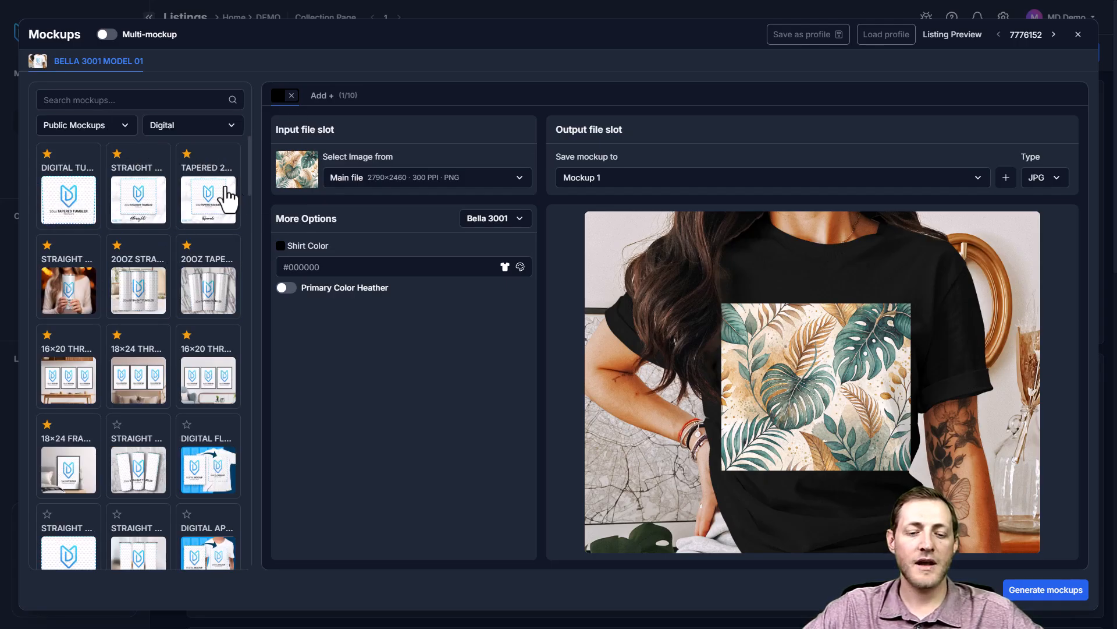
click(107, 36)
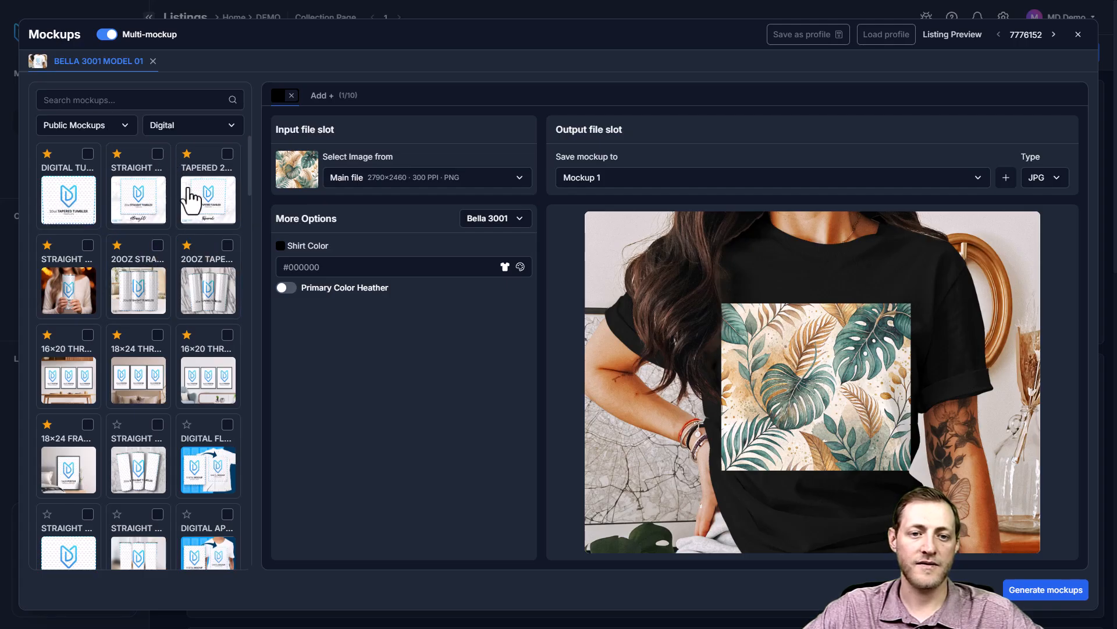
Select the 20oz Straight Digital Tumbler Lifestyle 02, Straight Digital Tumbler Lifestyle and 20oz Tapered Digital Tumbler Flatlay 01 mockups.
scroll(157, 256, down, 2)
scroll(160, 259, up, 2)
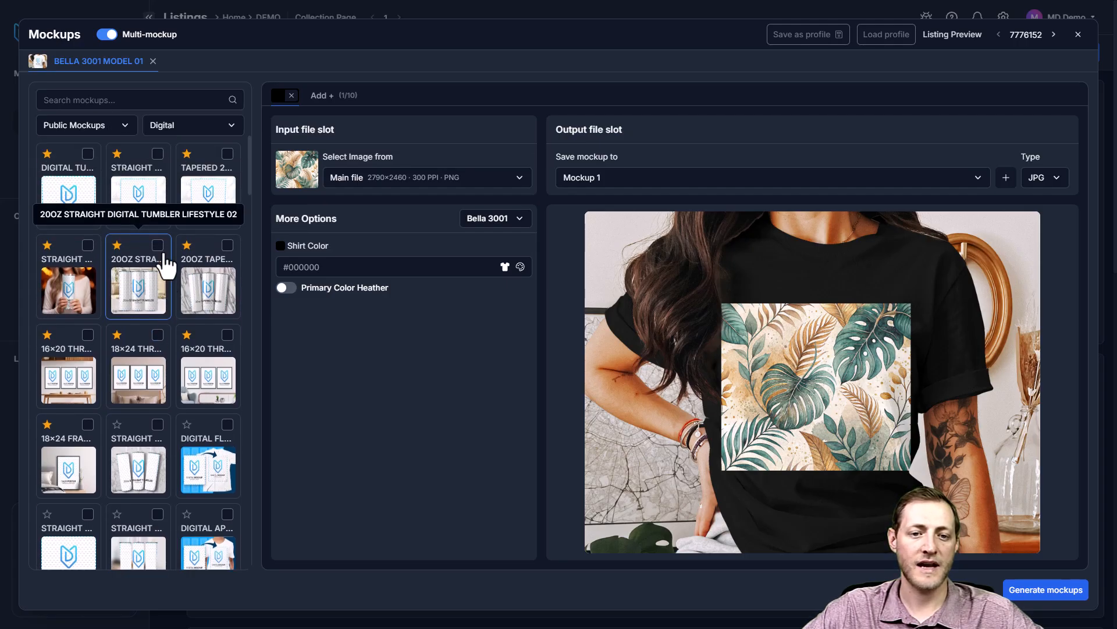
click(162, 253)
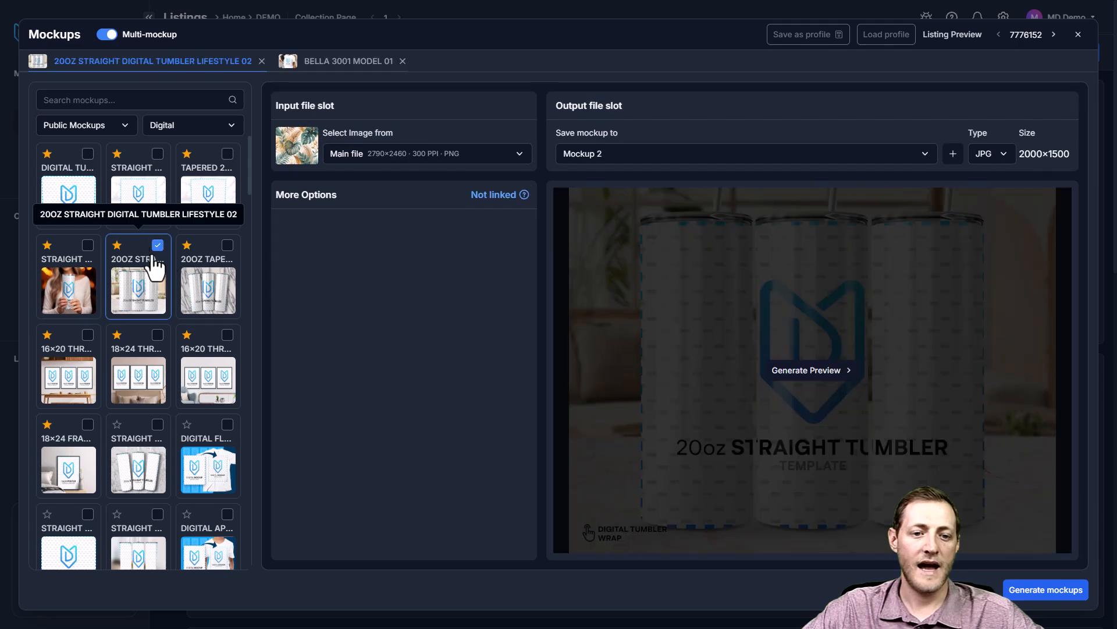
click(55, 268)
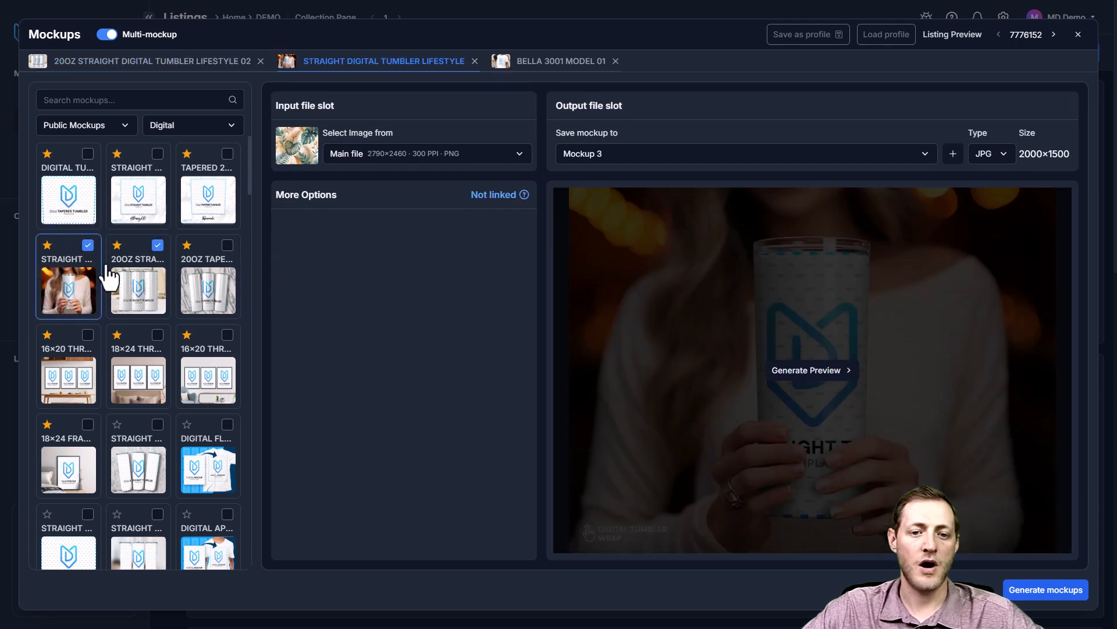
click(212, 278)
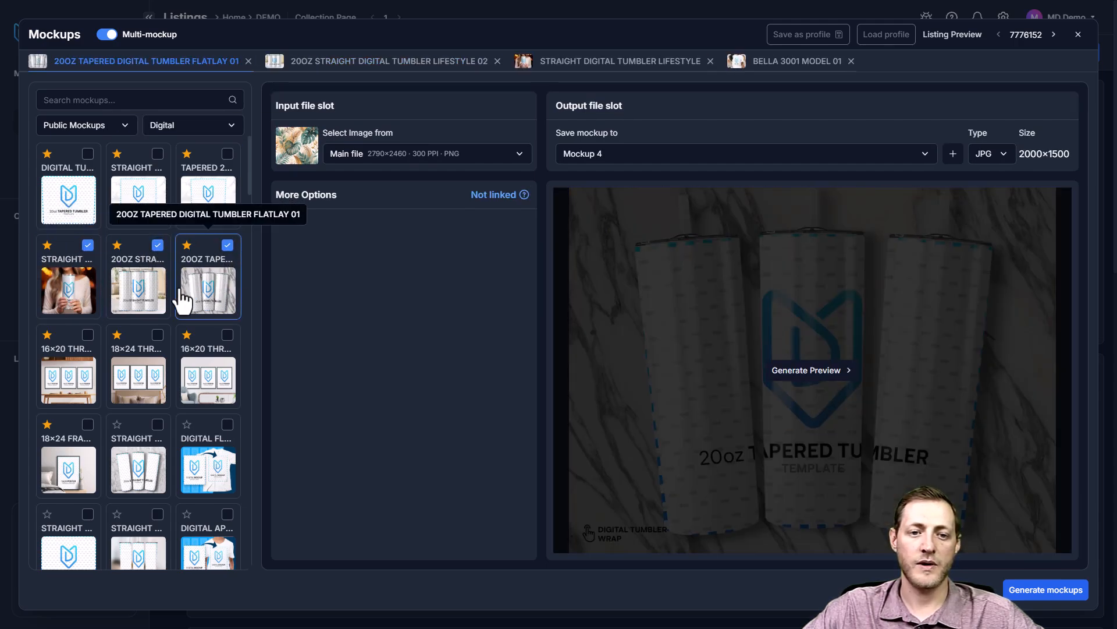
Add the Straight 20oz Digital Tumbler Flatlay, another handheld straight tumbler lifestyle, and the straight and tapered 20oz Digital Tumbler Template mockups.
scroll(215, 278, down, 5)
scroll(221, 277, up, 1)
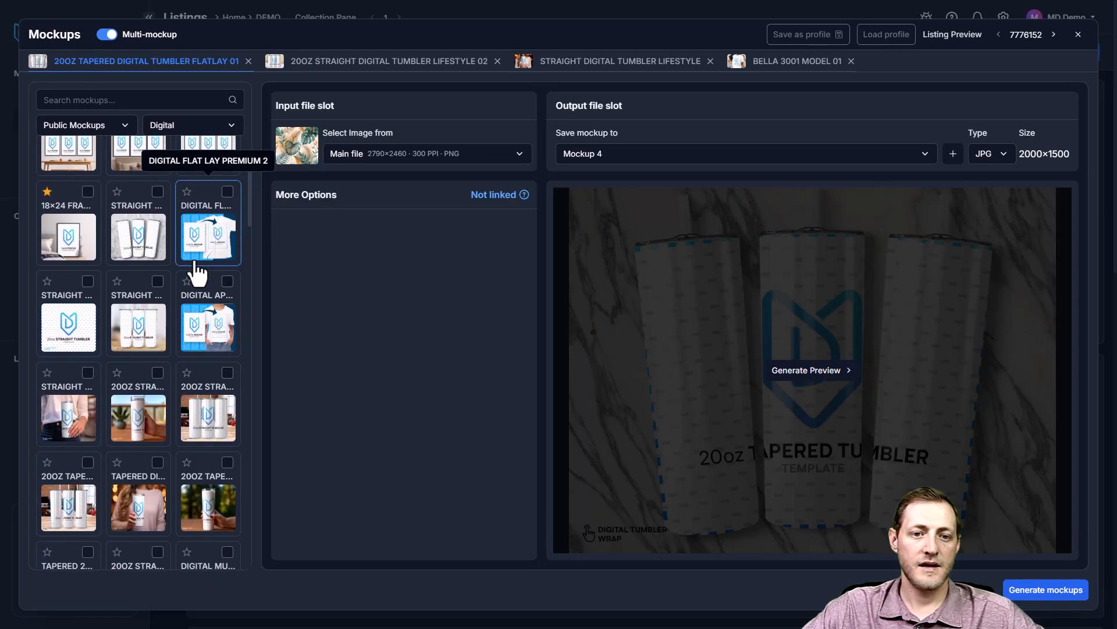
click(158, 201)
scroll(174, 279, down, 2)
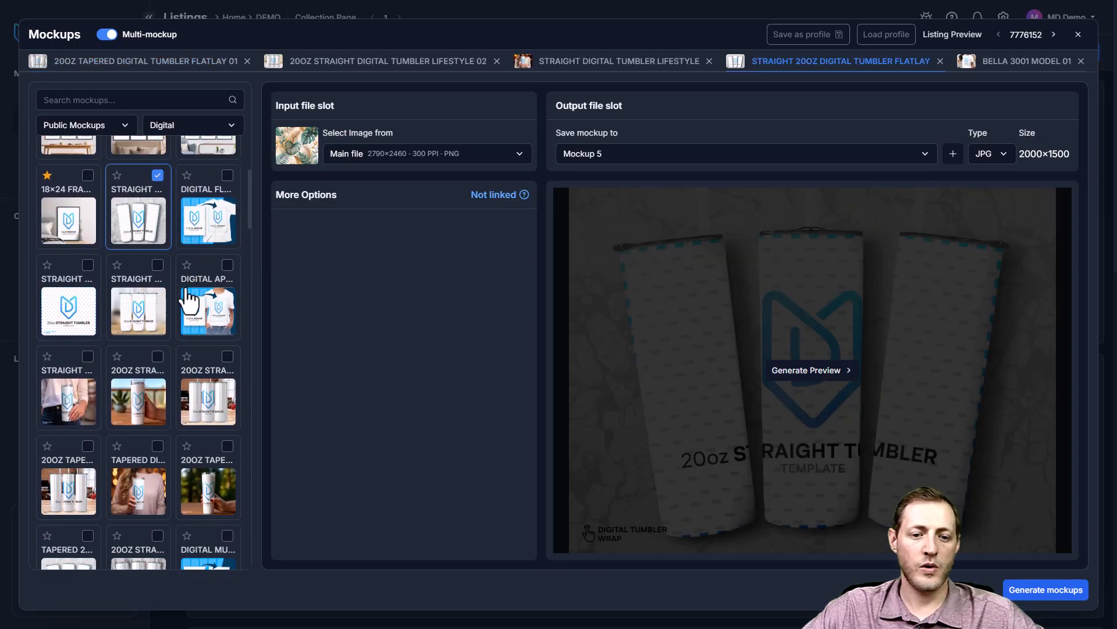
click(87, 257)
scroll(182, 282, up, 6)
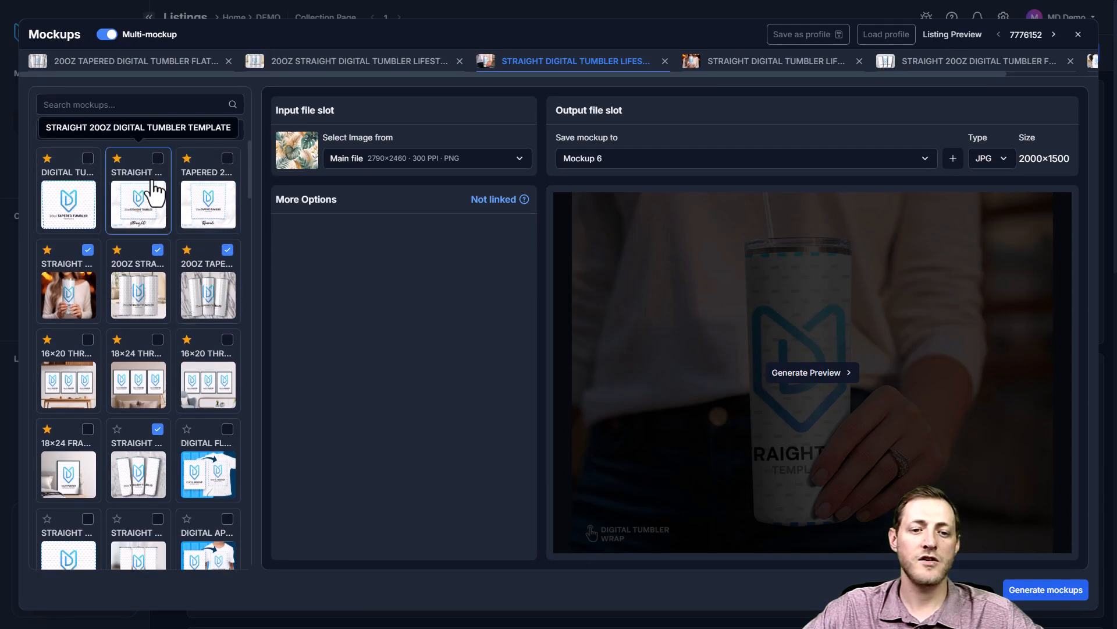
click(158, 159)
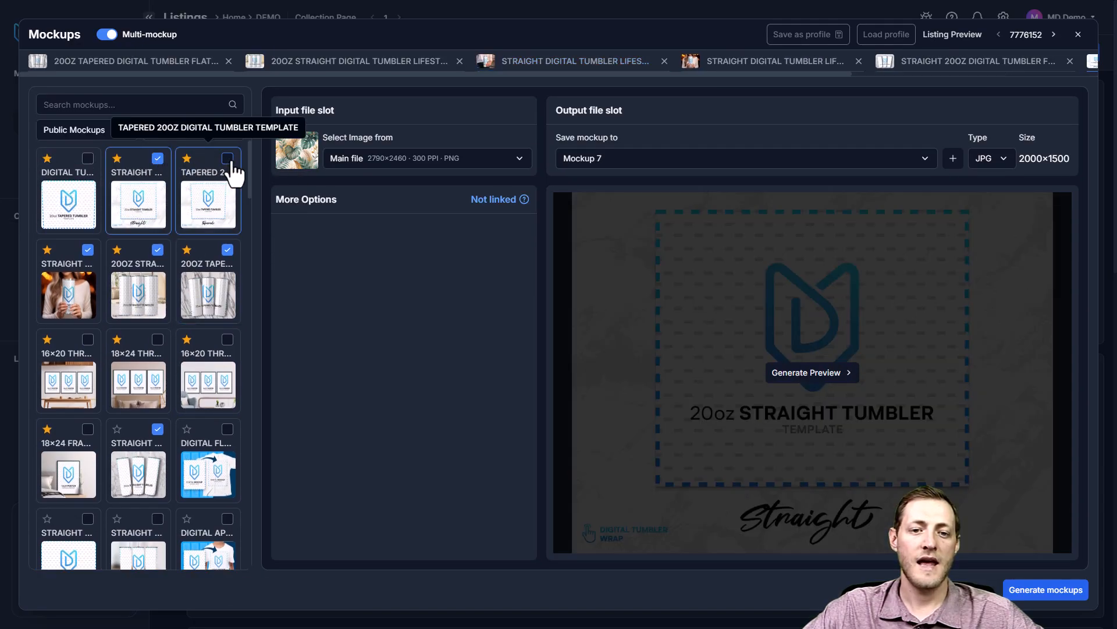
click(228, 159)
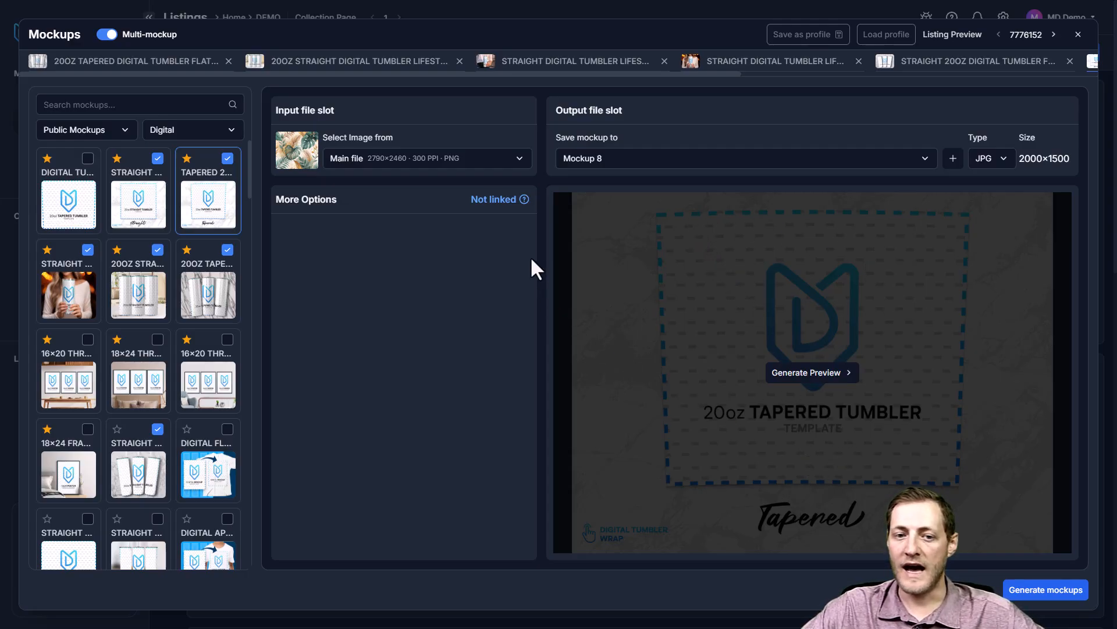
Generate the selected mockups for all listings and display every listing's Mockup 1 image in grid view.
click(1046, 590)
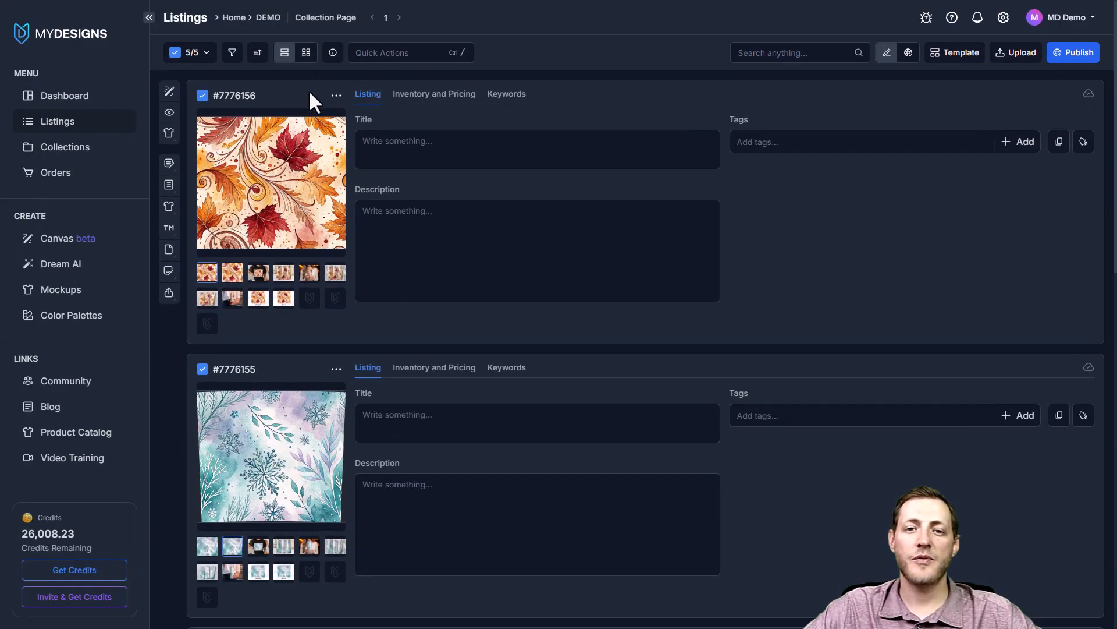
click(307, 55)
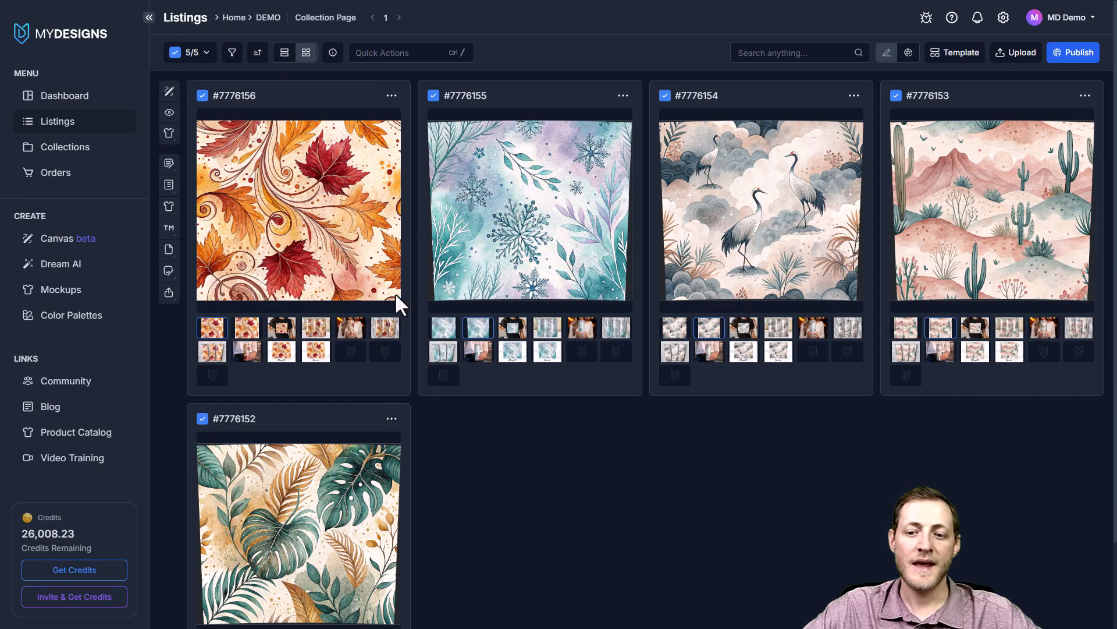
double_click(291, 337)
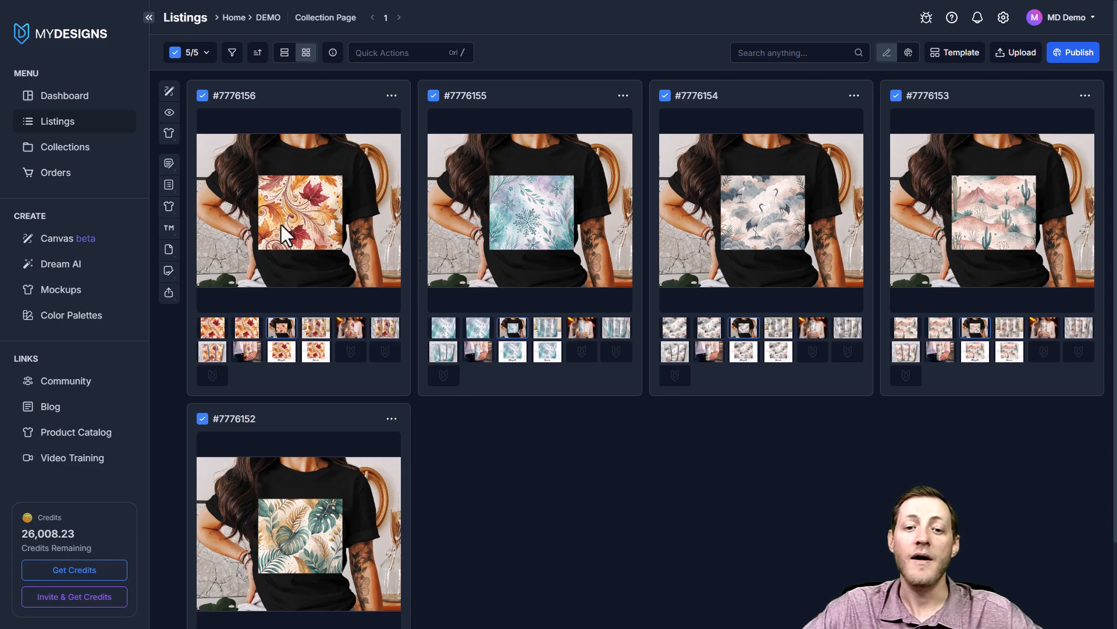
Delete the Mockup 1 file from all selected listings.
click(169, 251)
click(245, 251)
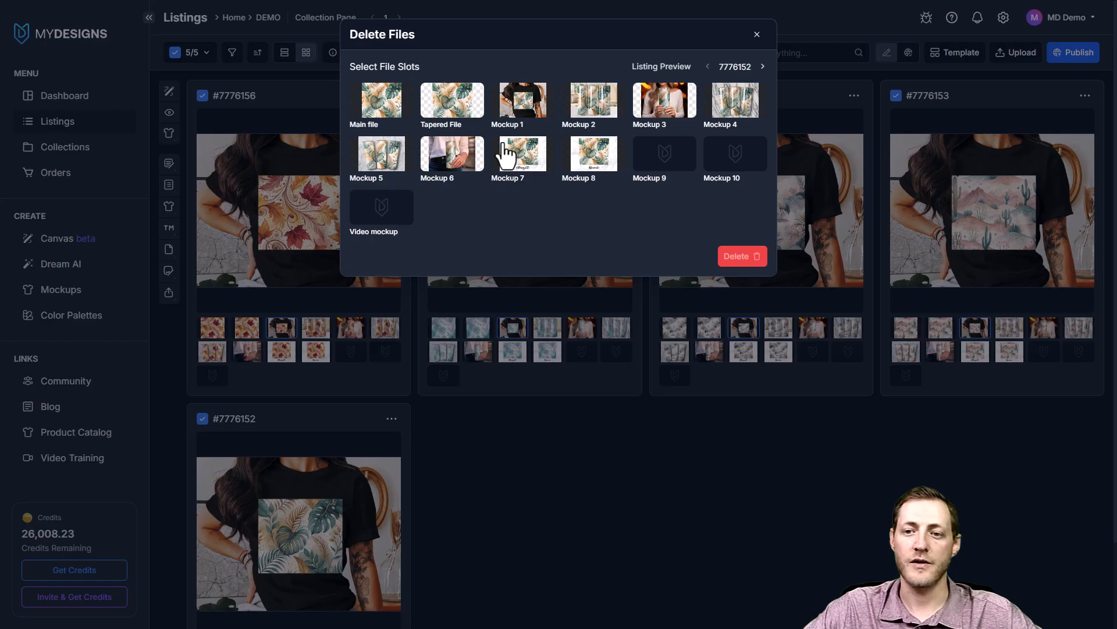
click(736, 257)
click(599, 138)
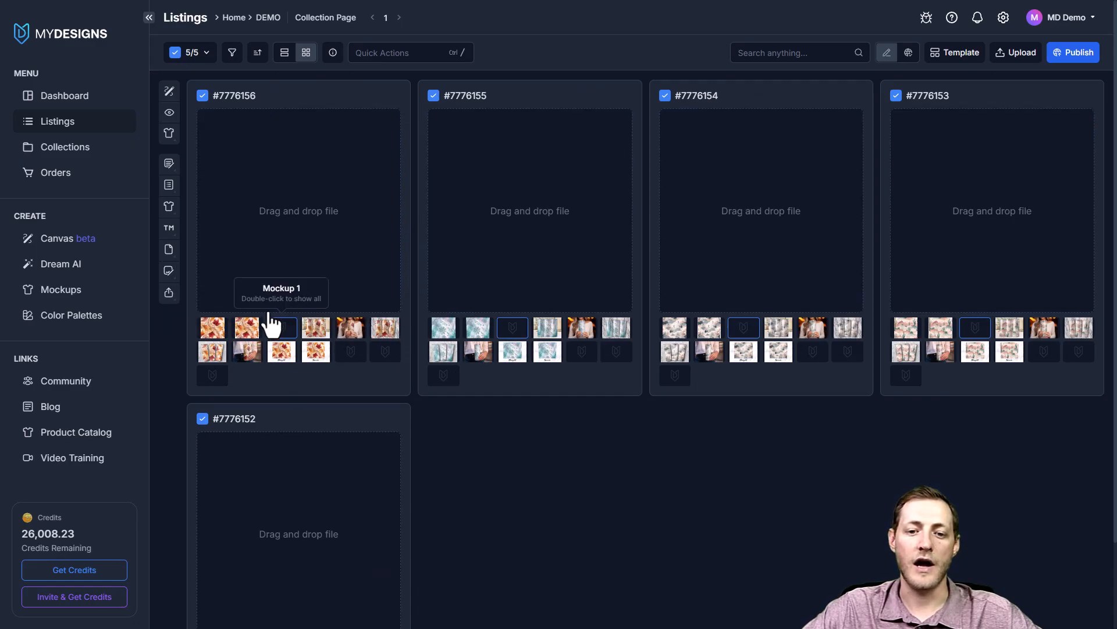
Examine the Mockup 2, 3, 4, 7 and 8 images across all listings.
double_click(321, 329)
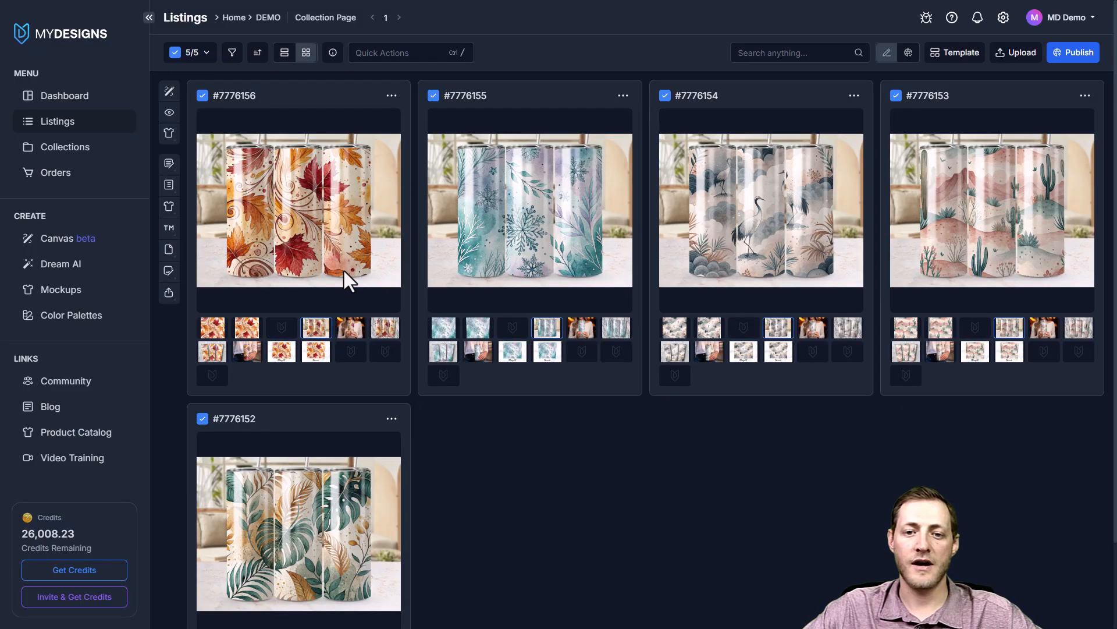
double_click(351, 328)
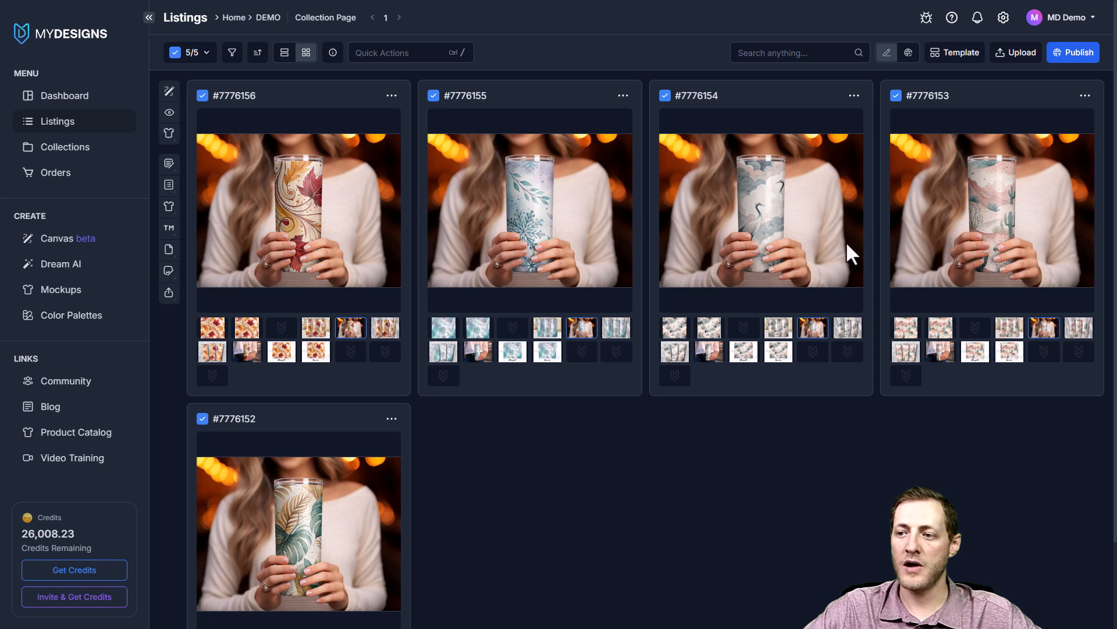
double_click(386, 335)
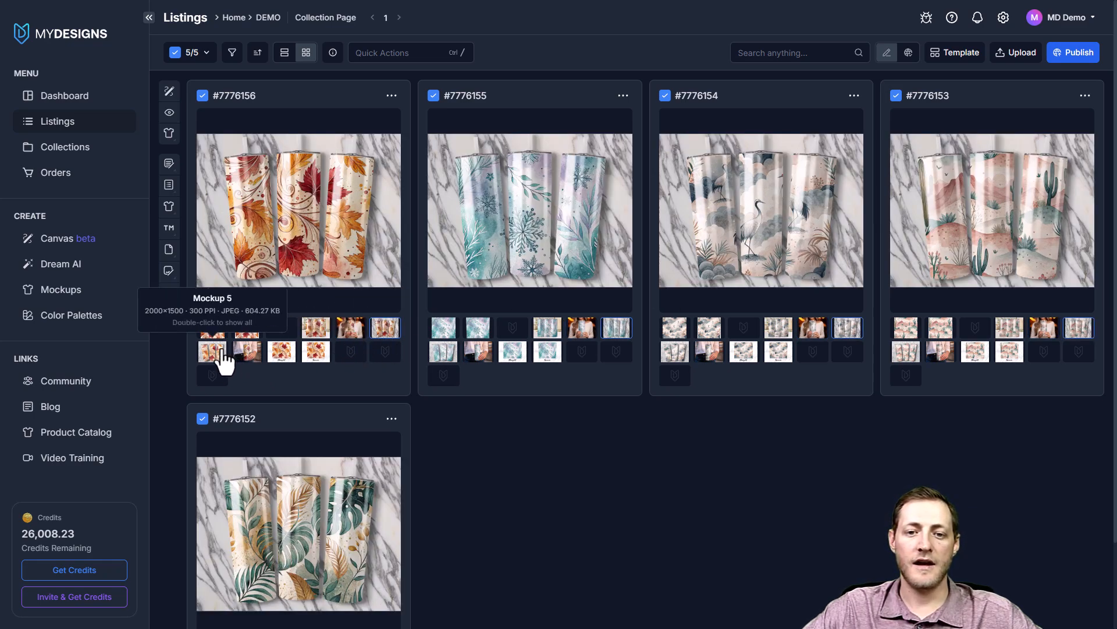
double_click(274, 356)
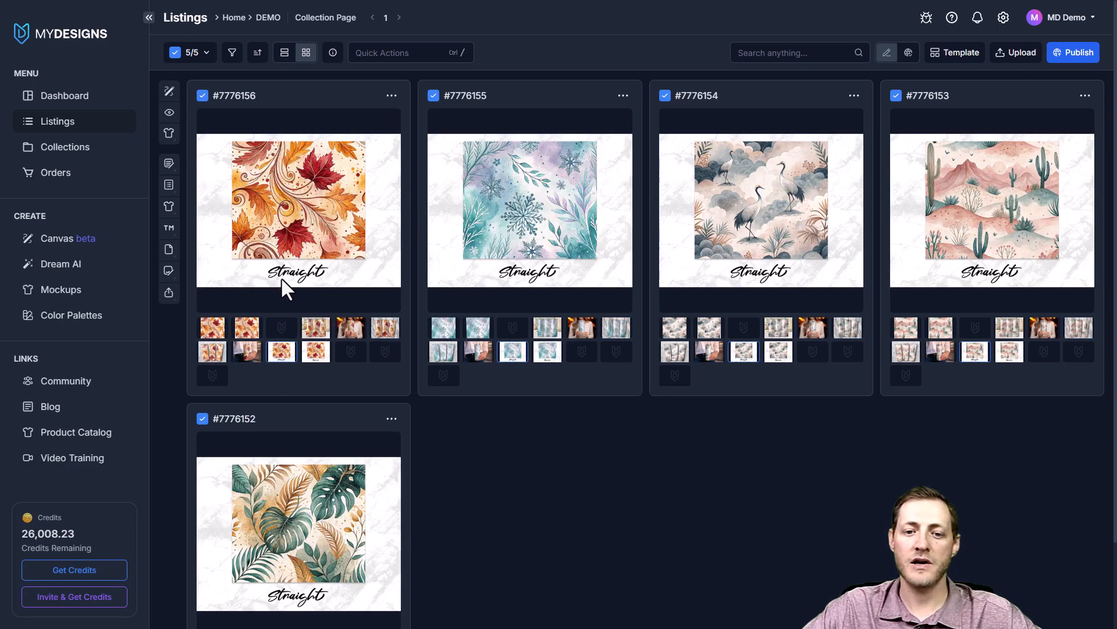
double_click(316, 351)
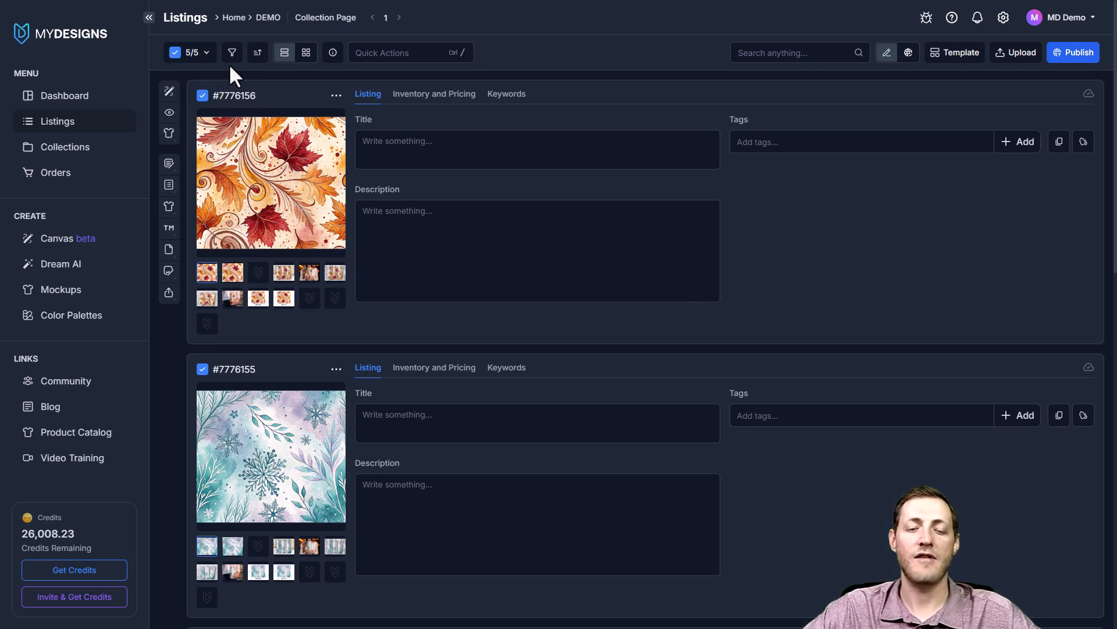
Open Vision AI for the selected listings and set the product type to Digital, platform to Etsy and model to MD 1.5 (Recommended).
click(170, 113)
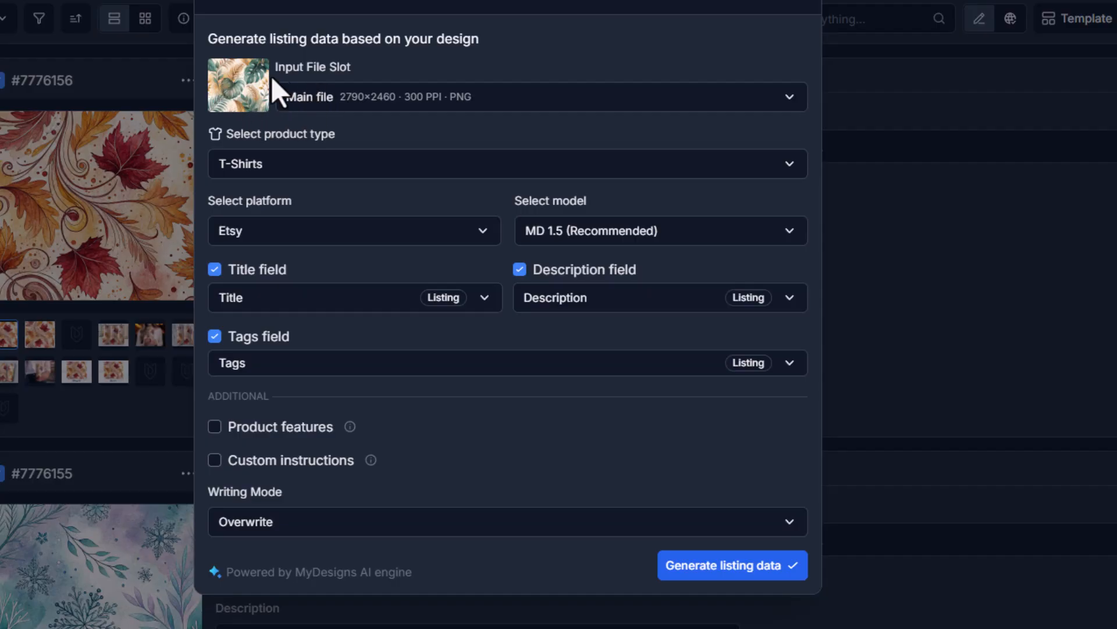
click(327, 172)
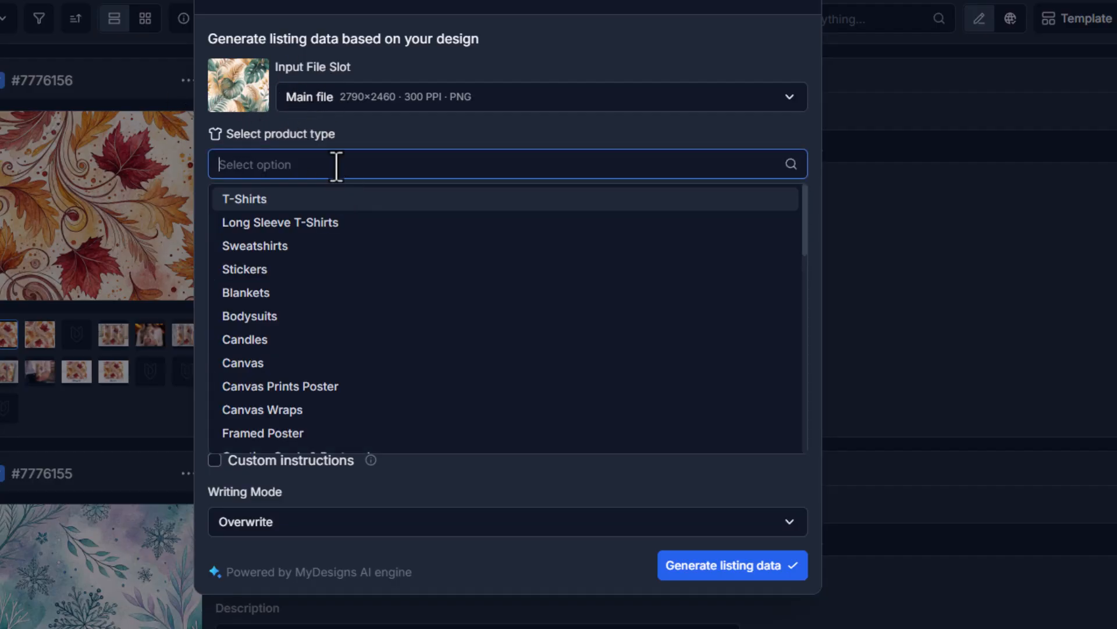
text(Di)
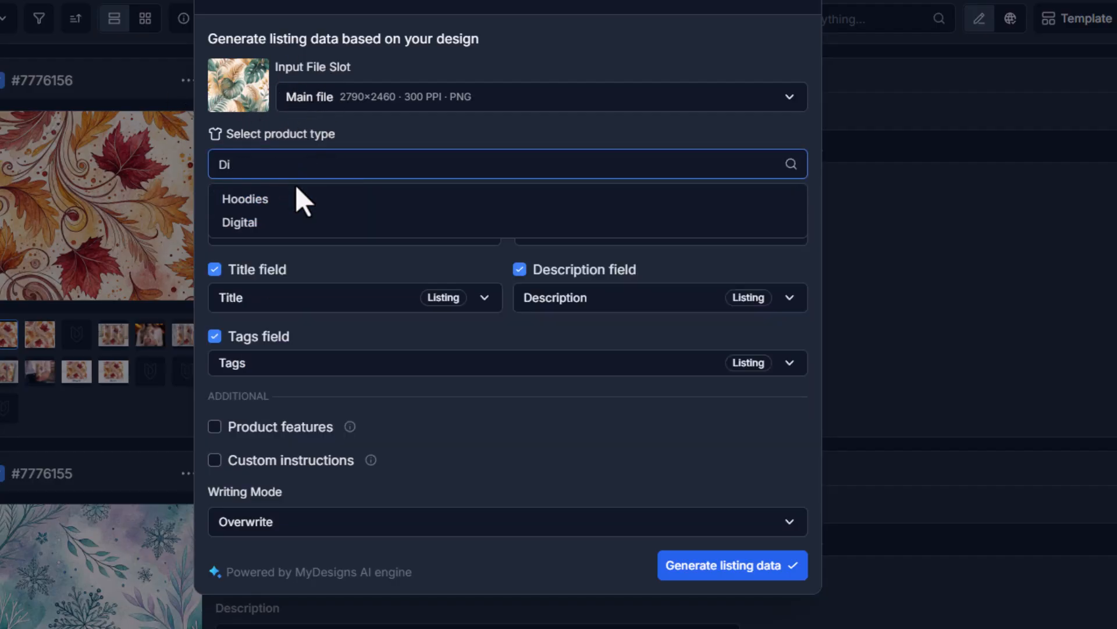
click(247, 225)
click(289, 233)
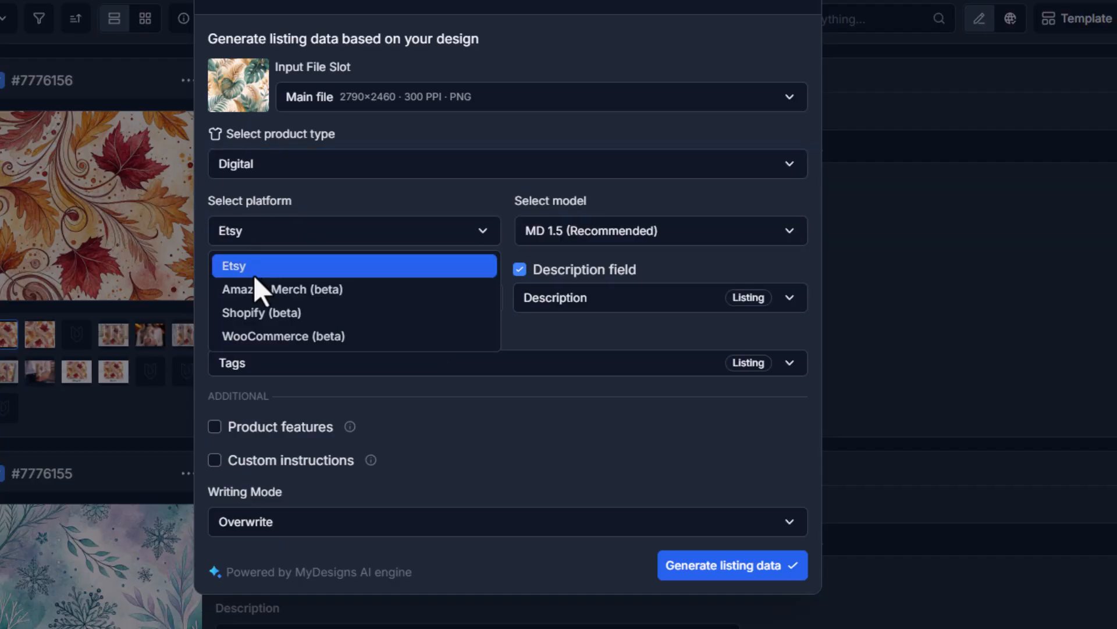
click(241, 274)
click(573, 233)
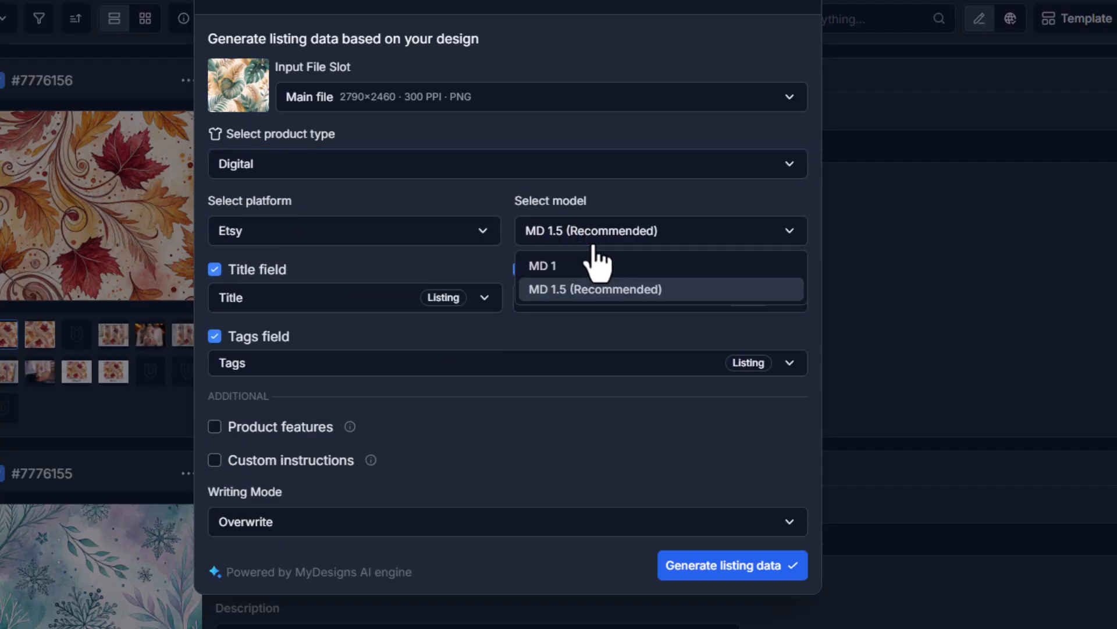
click(607, 291)
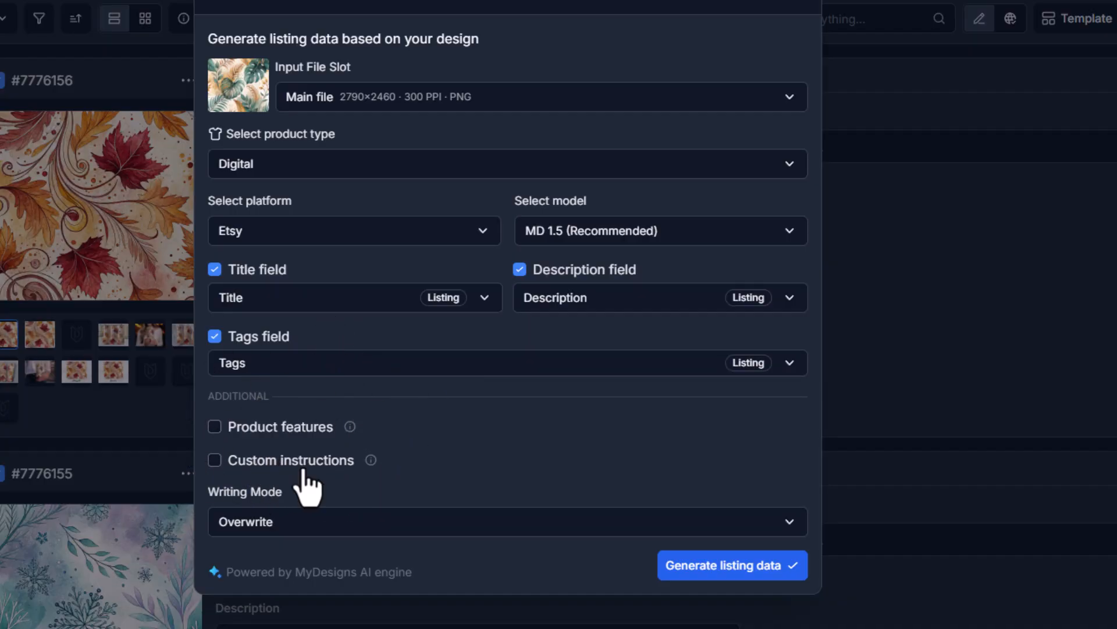
Add the custom instructions "This is a digital file that we're selling as a 20oz skinny tumbler wrap. Please include this info in the data.".
click(220, 464)
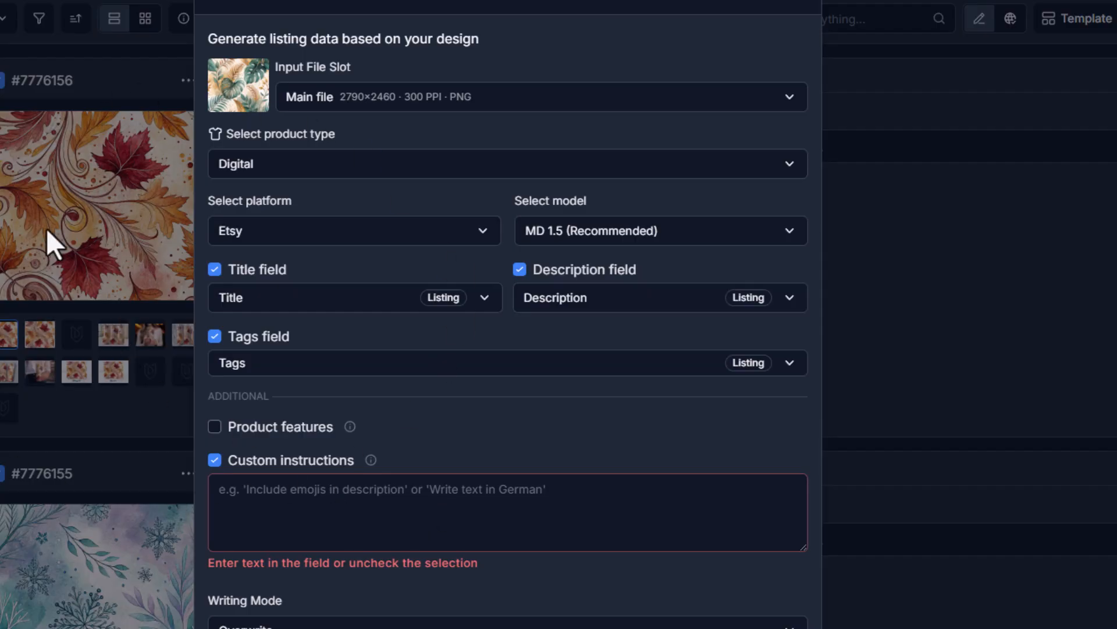
click(456, 506)
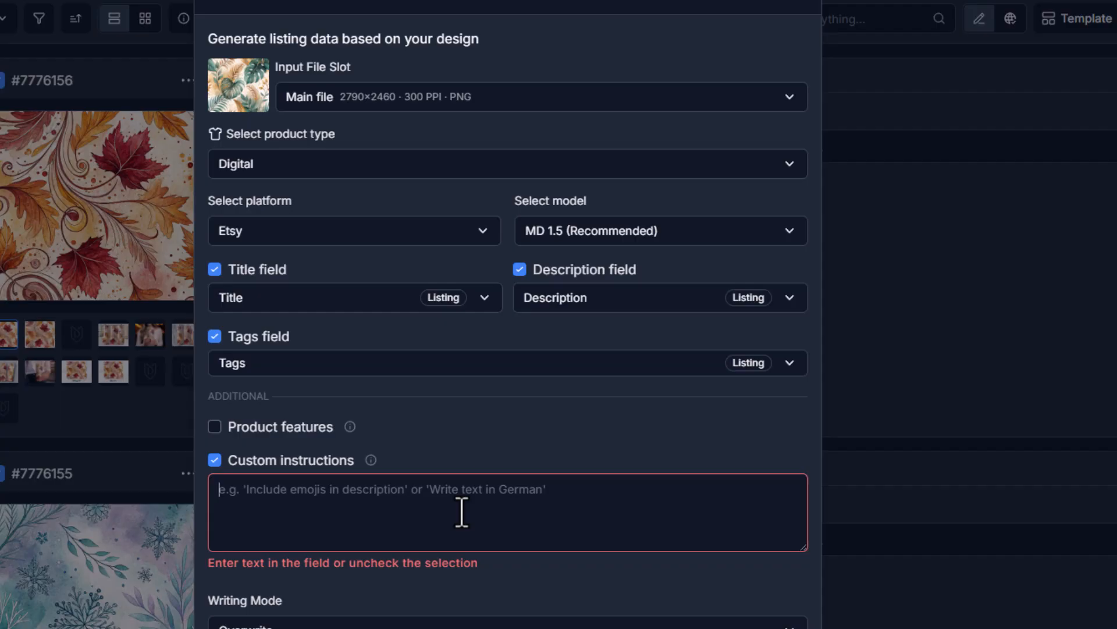
text(T)
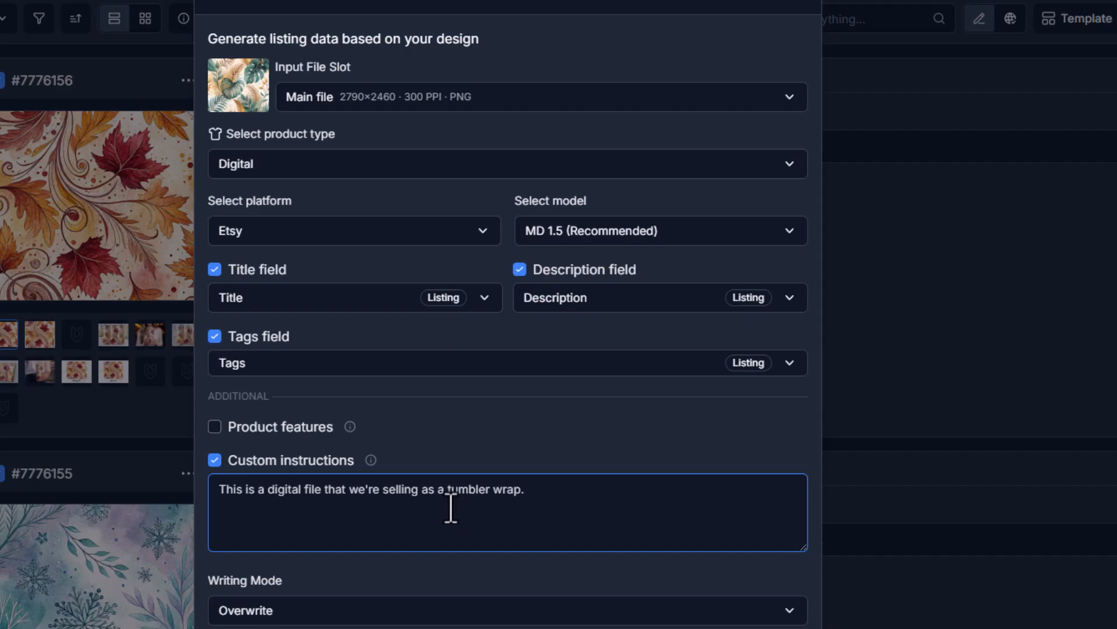
text(20oz skinn)
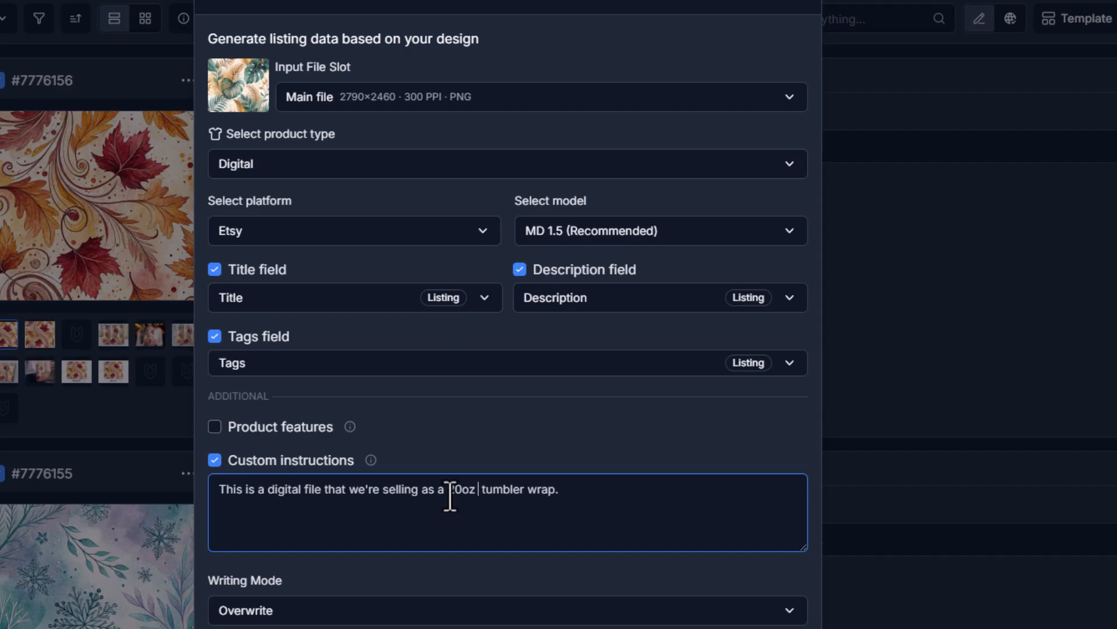
text(y)
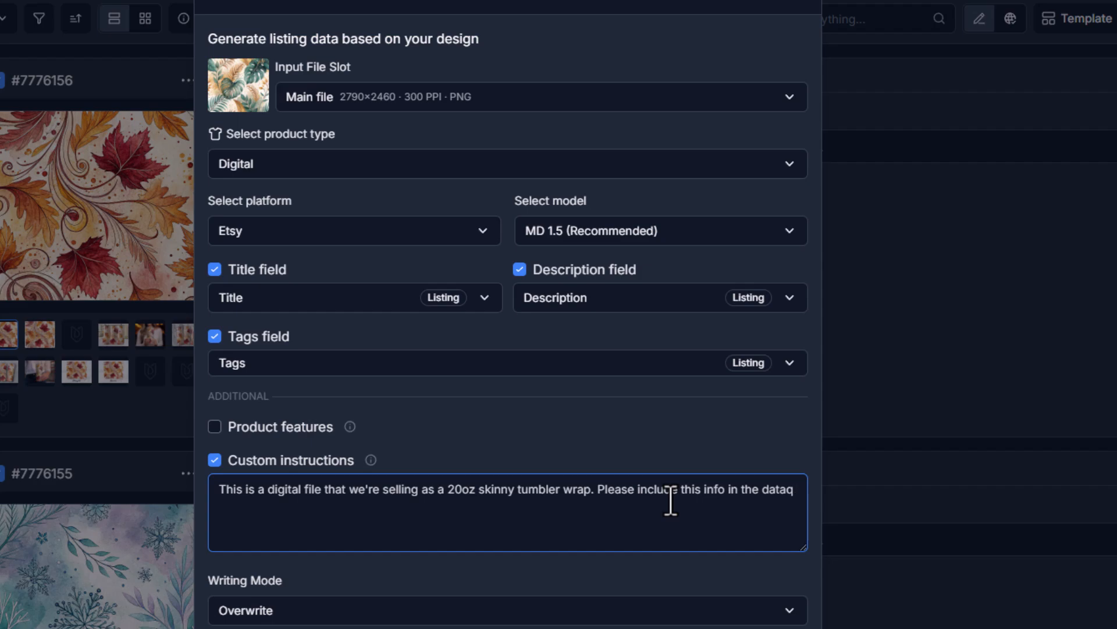
Keep the writing mode on Overwrite and generate the listing data for all selected listings.
click(268, 612)
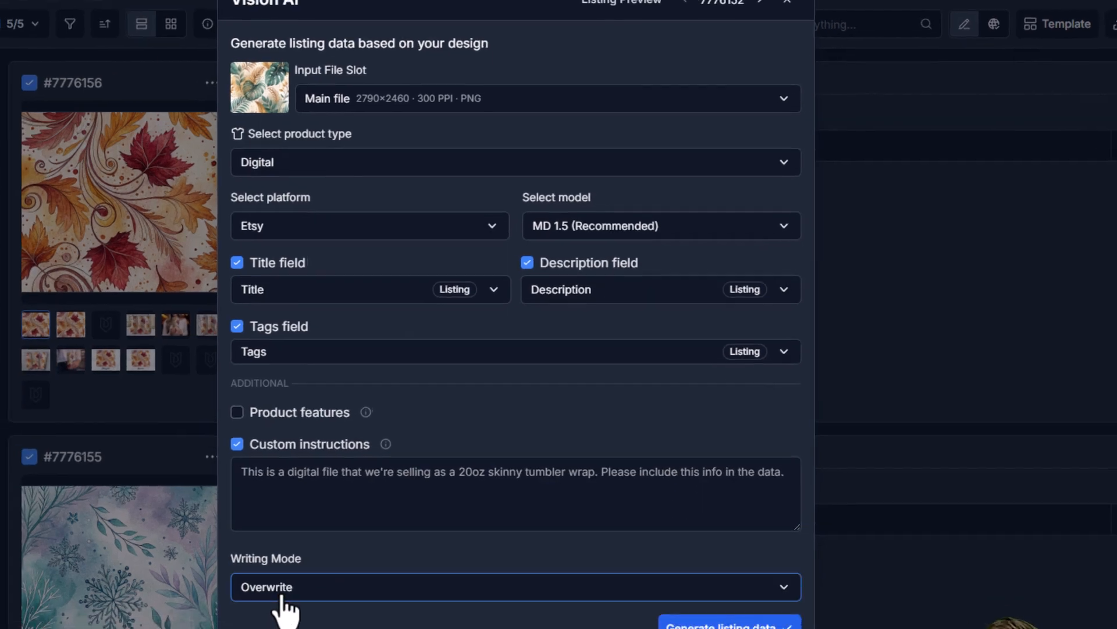
click(368, 509)
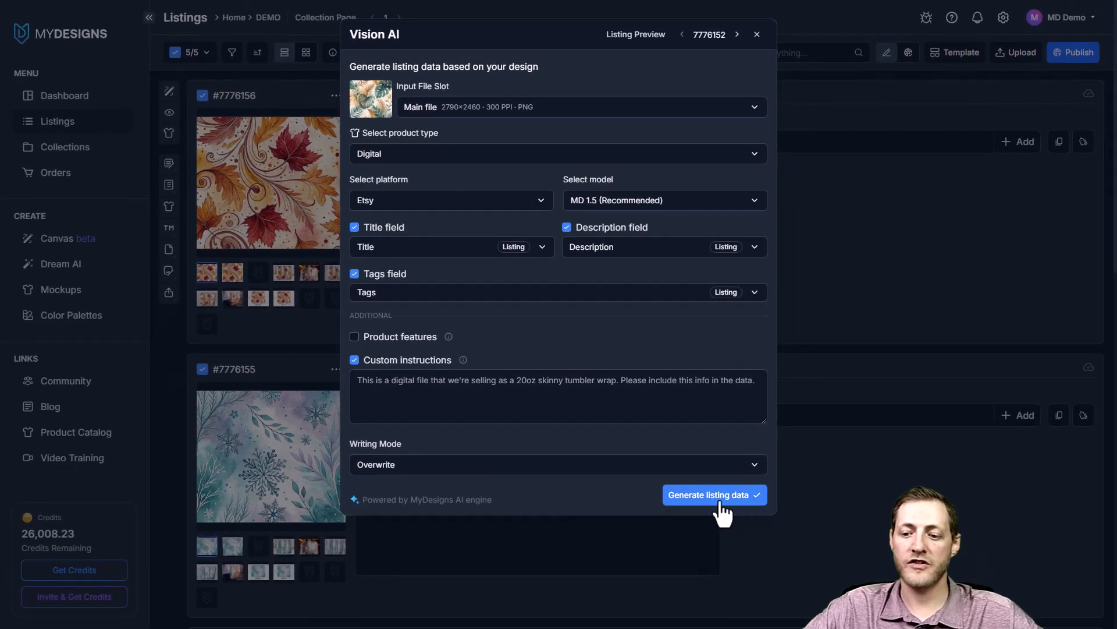
click(720, 503)
click(590, 124)
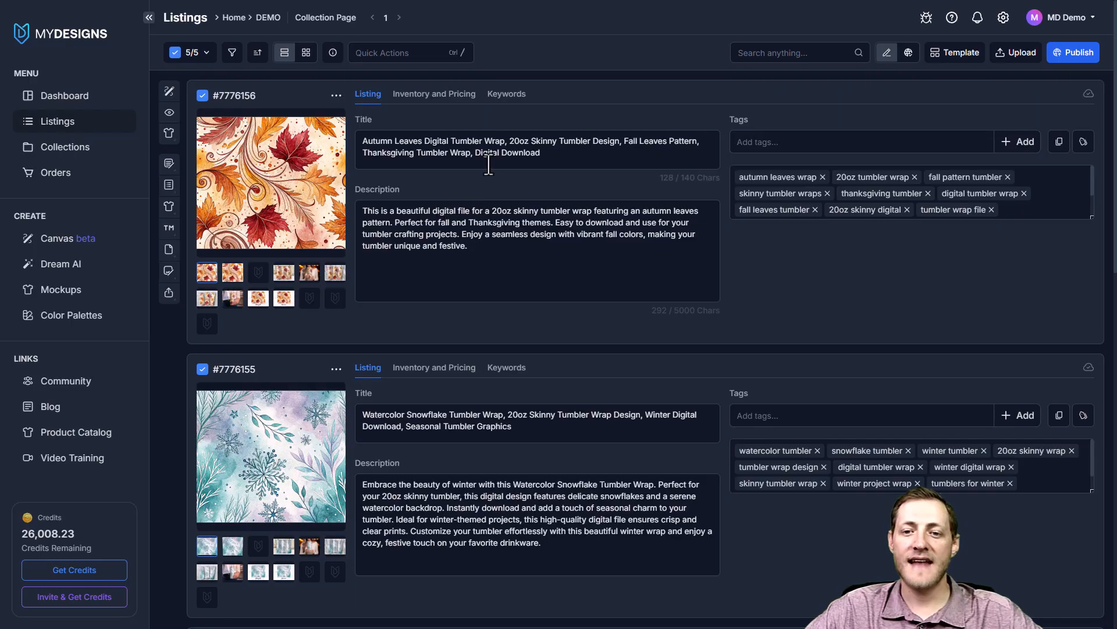
Review the generated titles, descriptions and tags of all listings, checking the tumbler wrap wording in the autumn leaves title.
scroll(532, 150, down, 9)
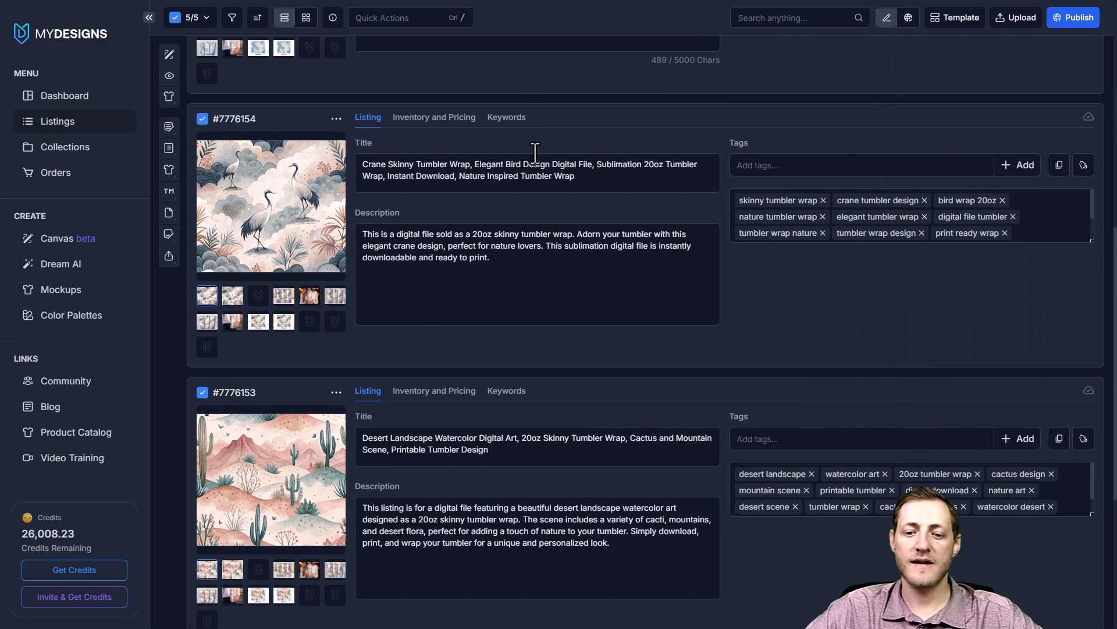
scroll(535, 152, down, 5)
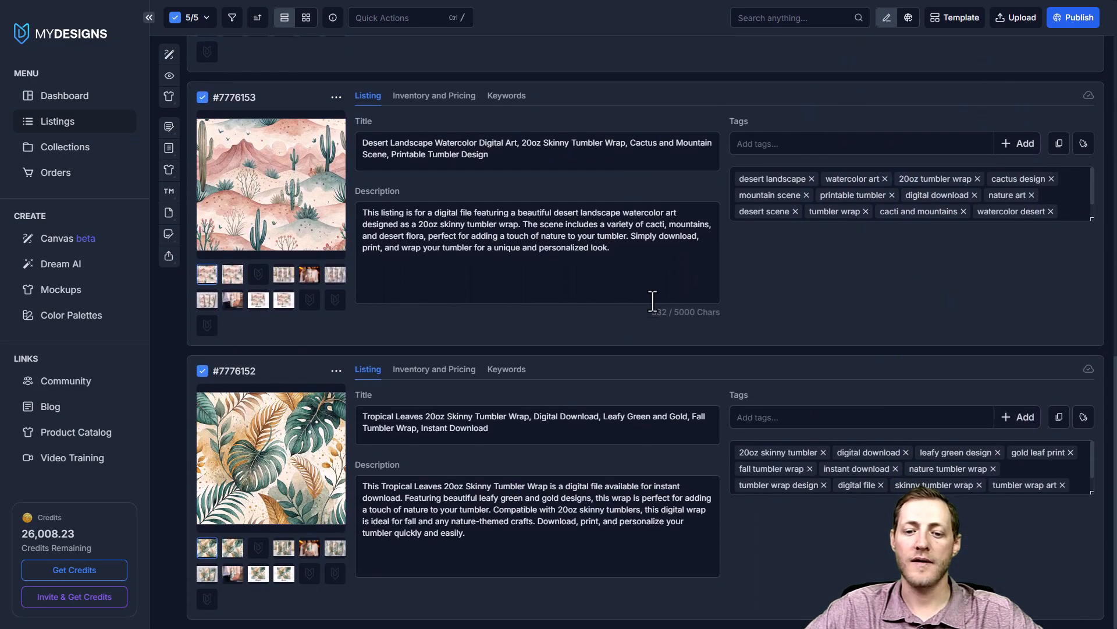
scroll(652, 298, up, 15)
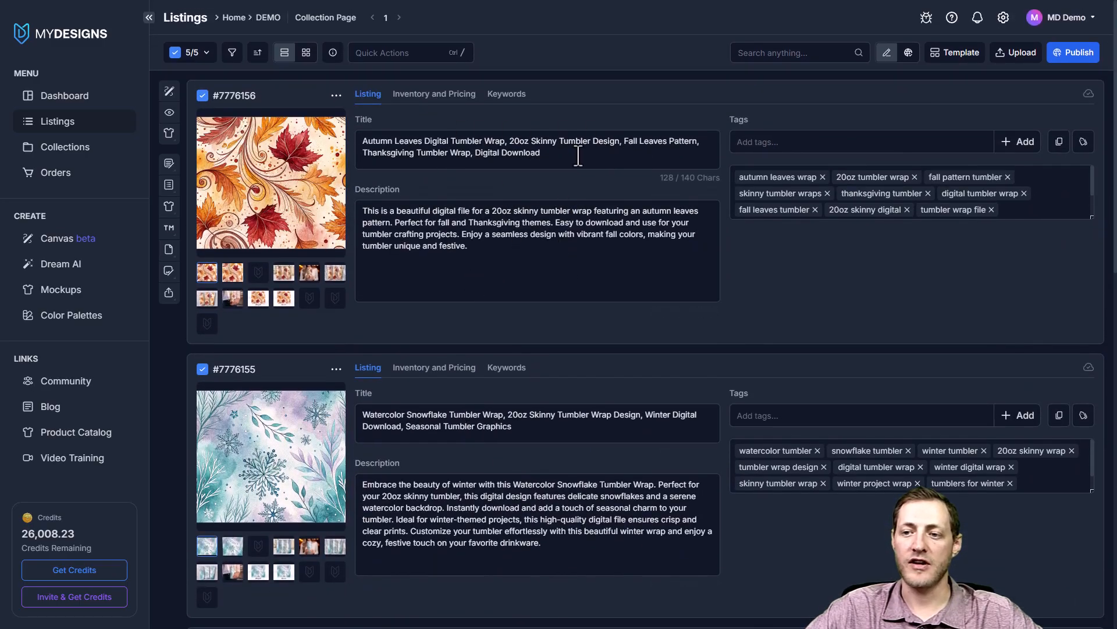
drag(557, 154, 582, 142)
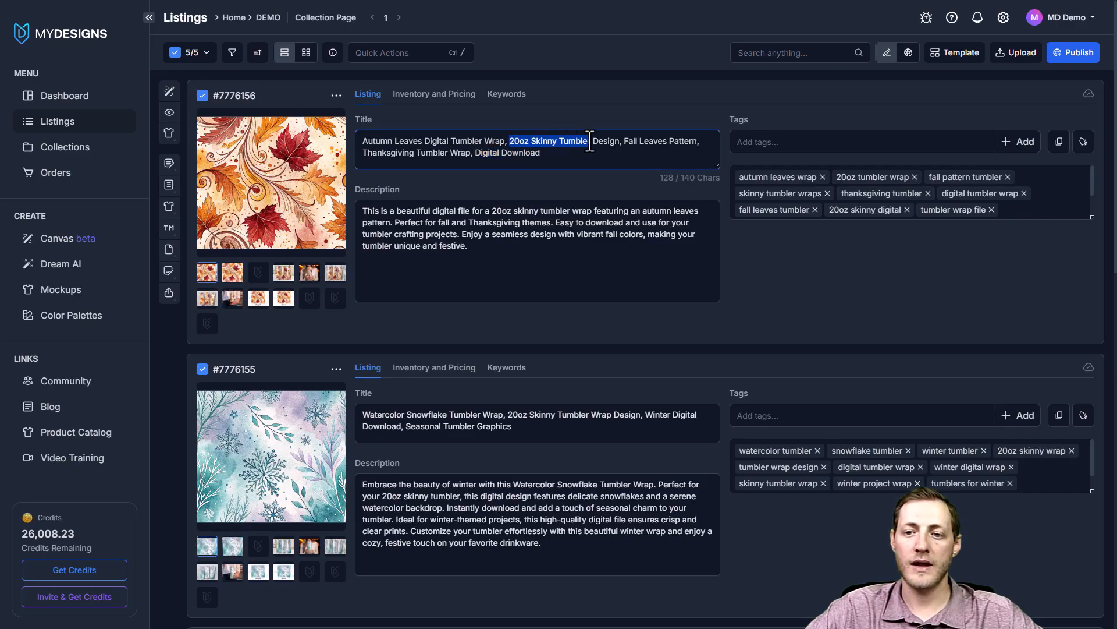
drag(452, 141, 501, 141)
click(567, 163)
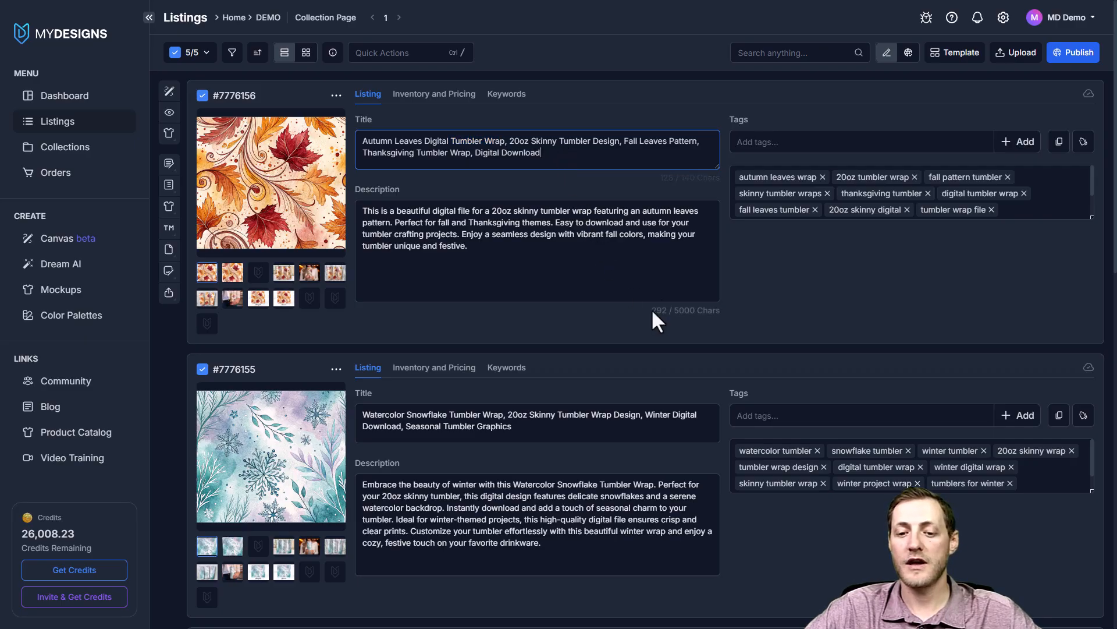
click(774, 303)
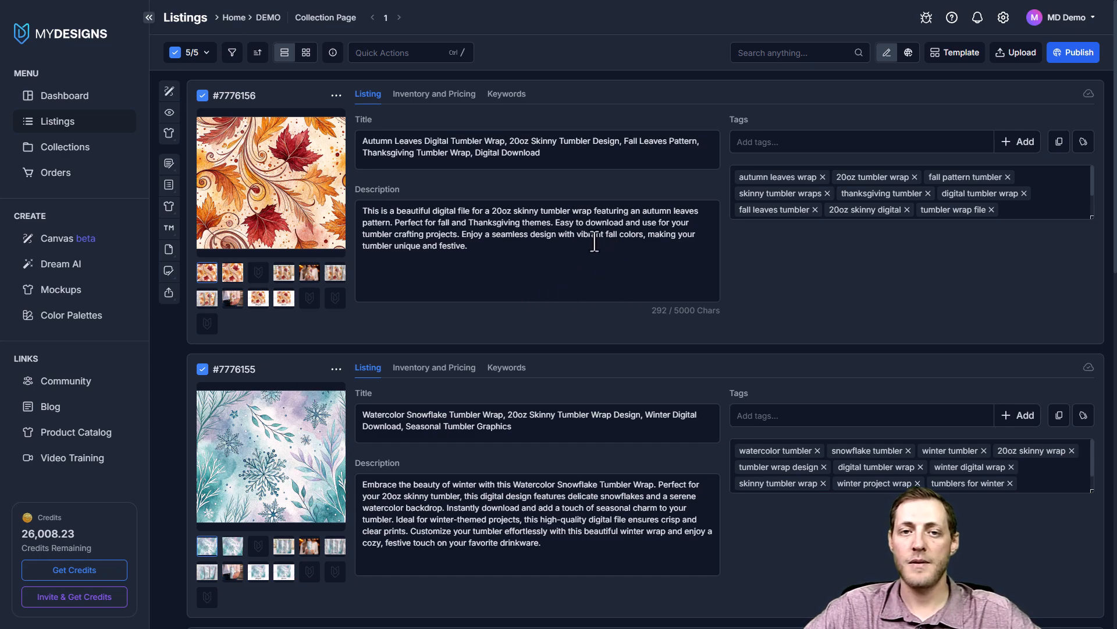
Start publishing the selected listings to Etsy as digital products.
click(197, 58)
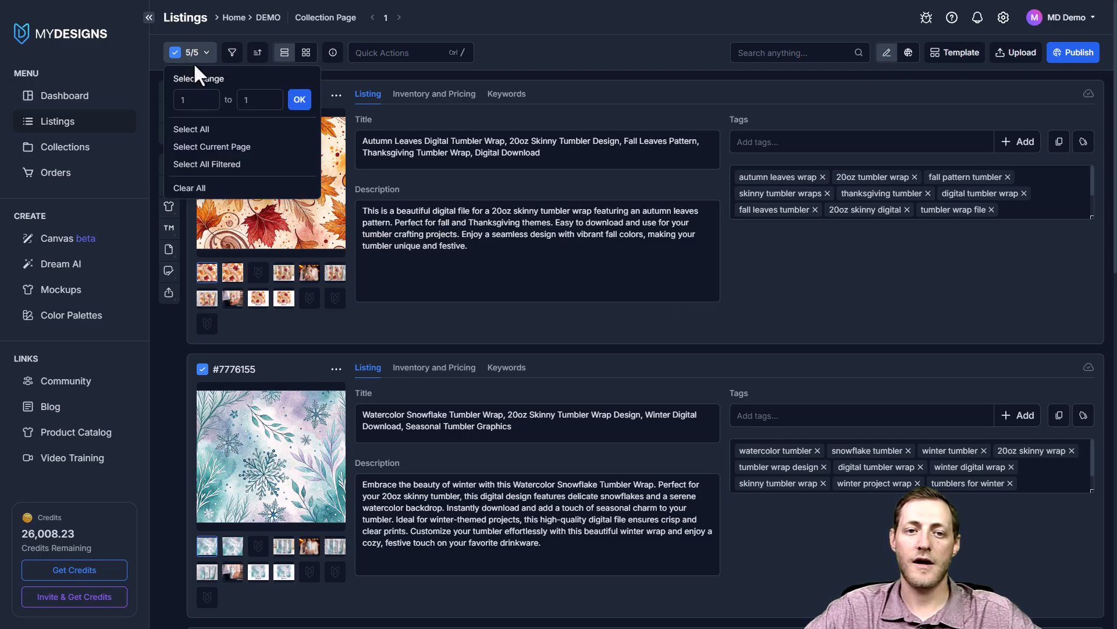
click(196, 59)
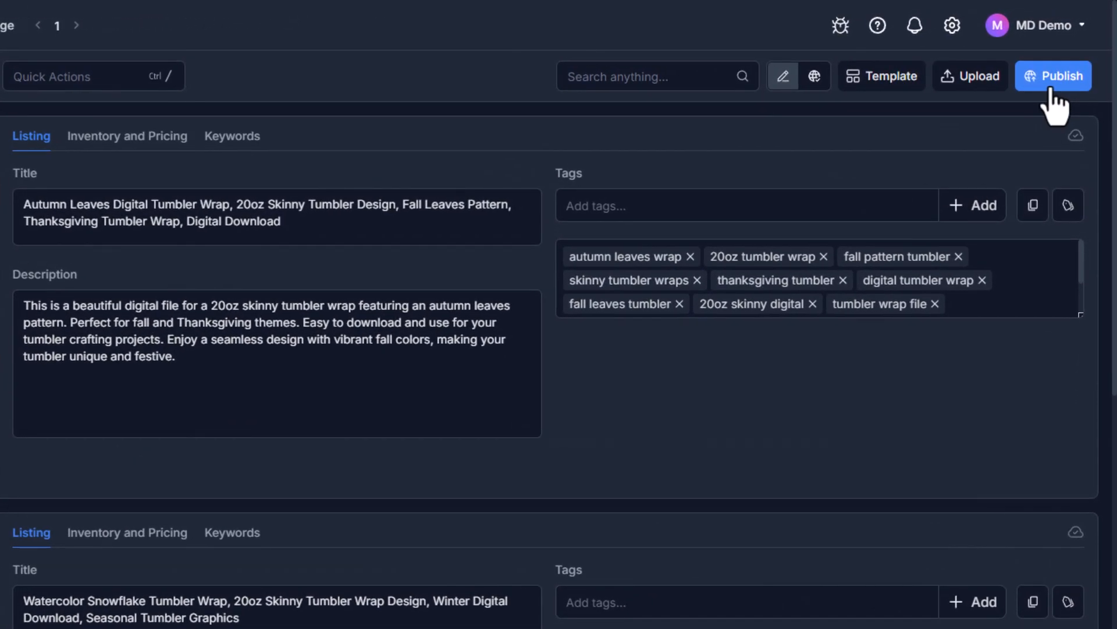
click(1050, 88)
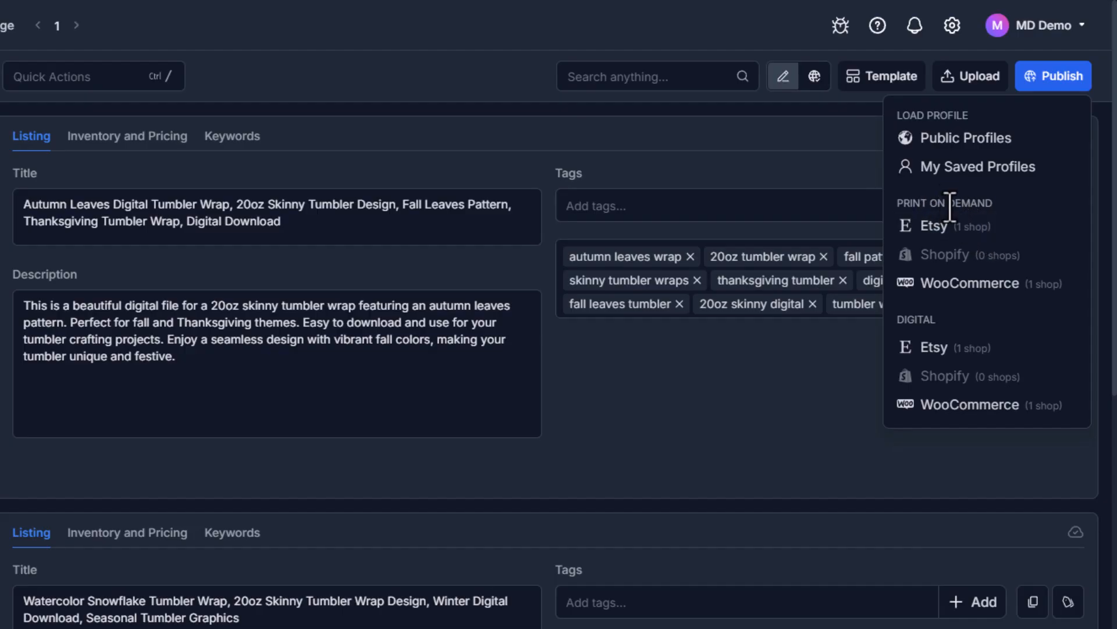
click(961, 350)
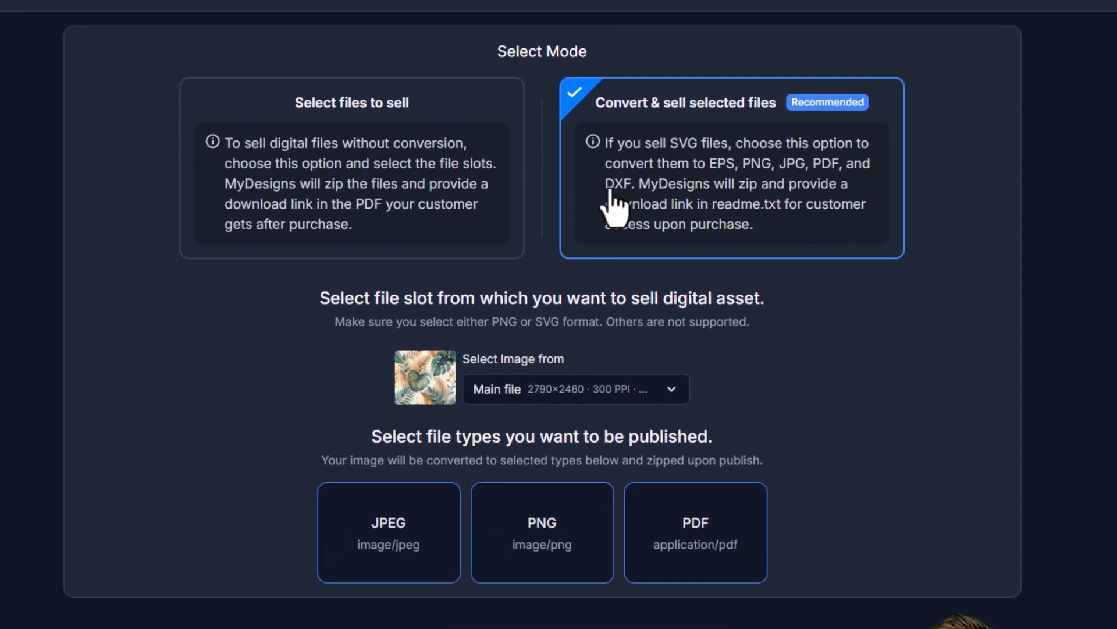
Use the Select files to sell mode with Main file and Tapered File, and continue to the mockup selection.
click(282, 141)
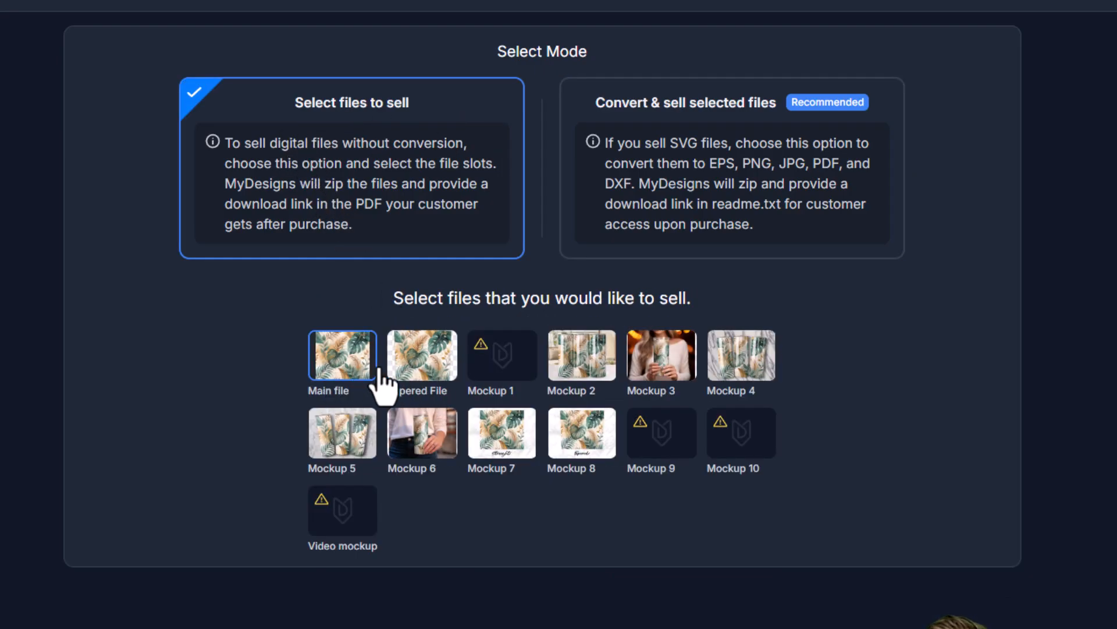
click(434, 370)
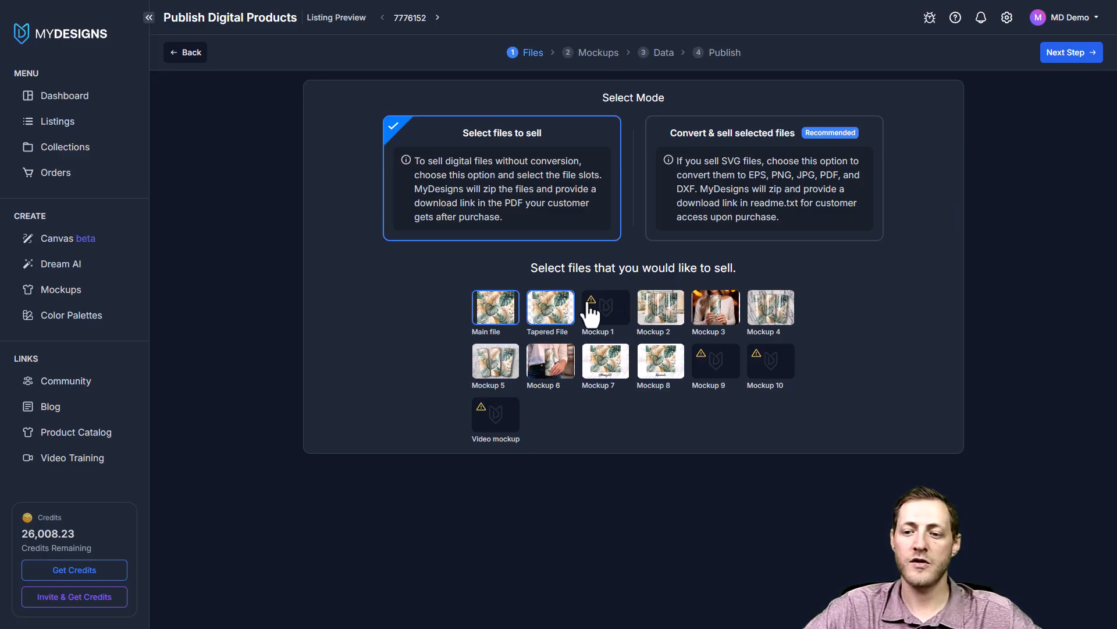
click(1073, 64)
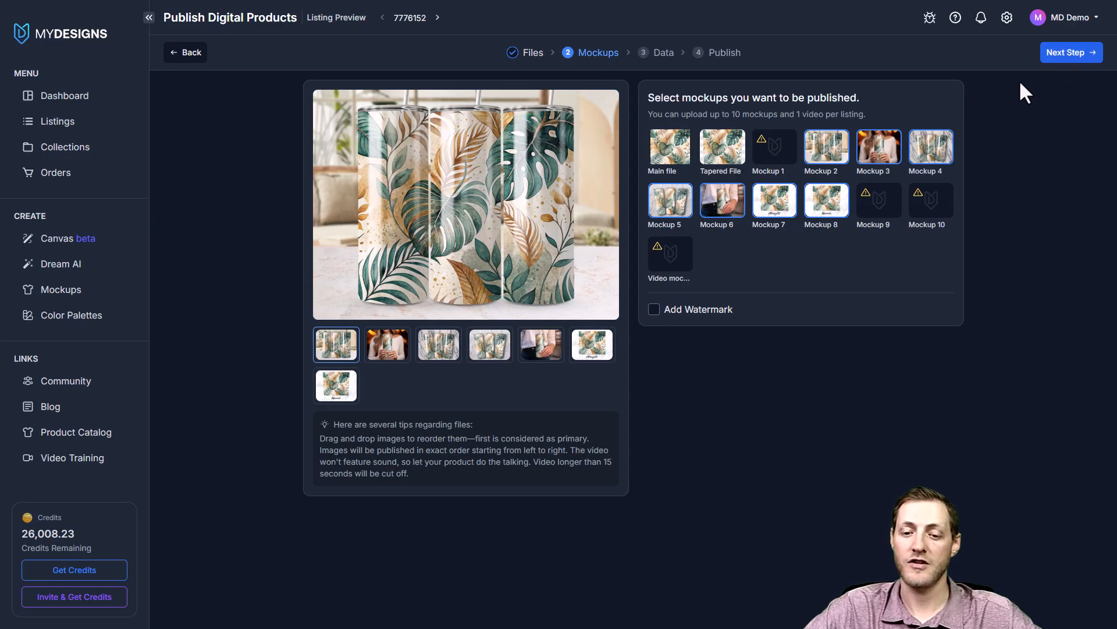
drag(640, 94, 871, 100)
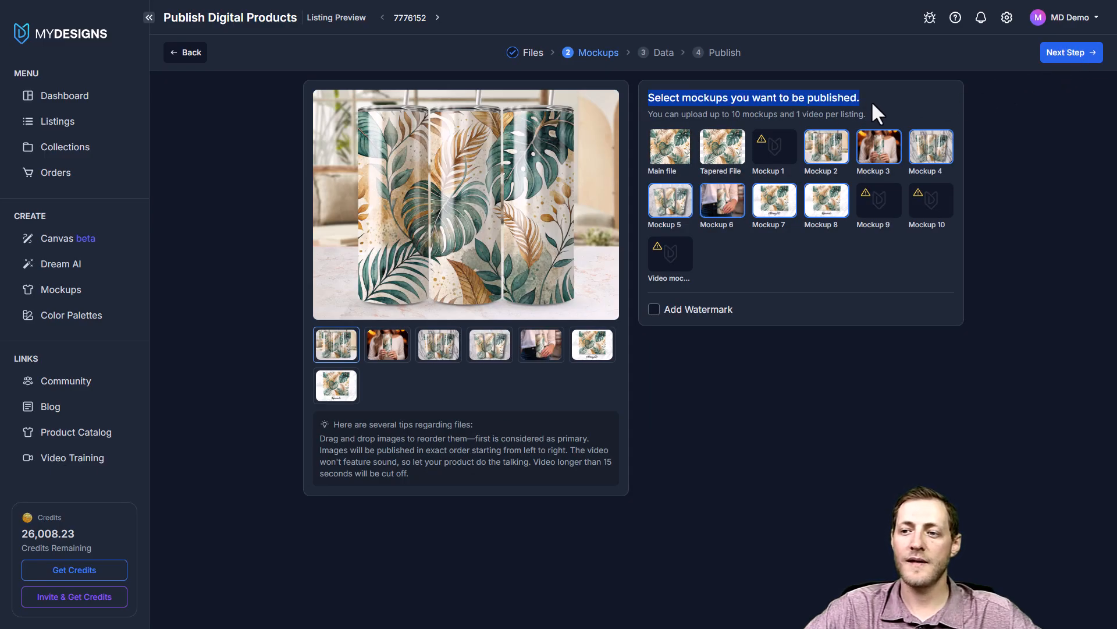
Preview the listing's mockup images and make the tapered three-tumbler image, Mockup 5, the primary one.
click(882, 104)
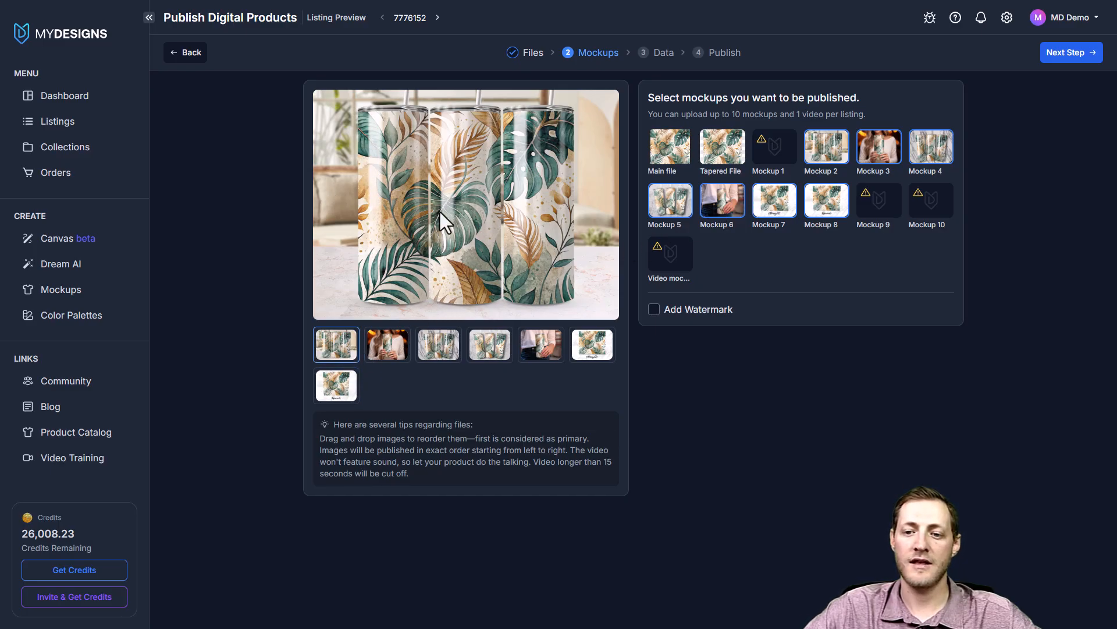
click(386, 346)
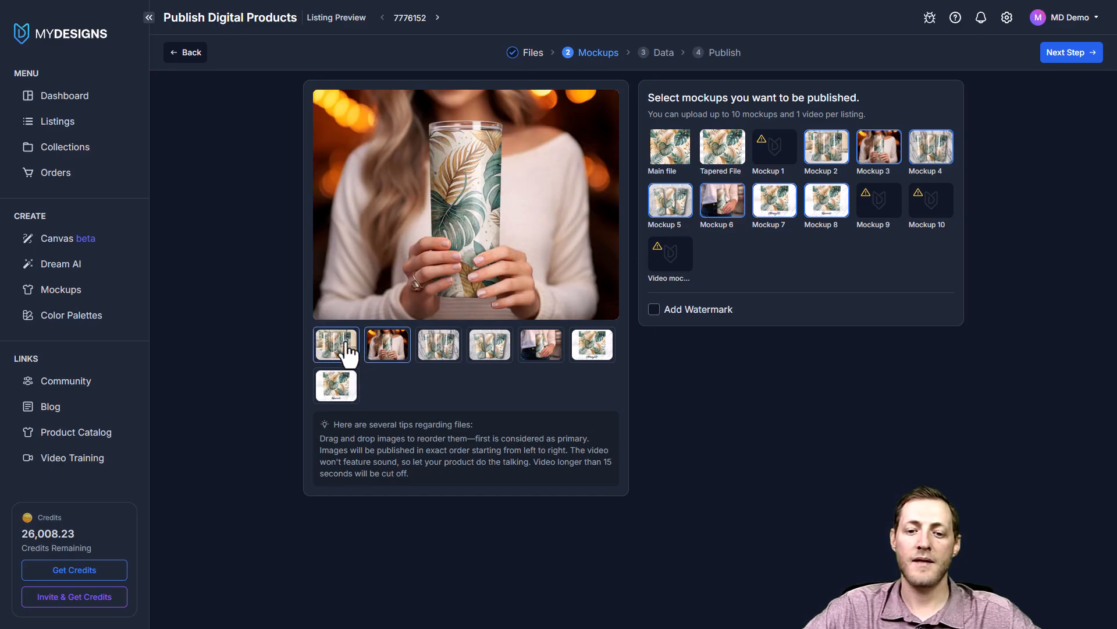
click(340, 351)
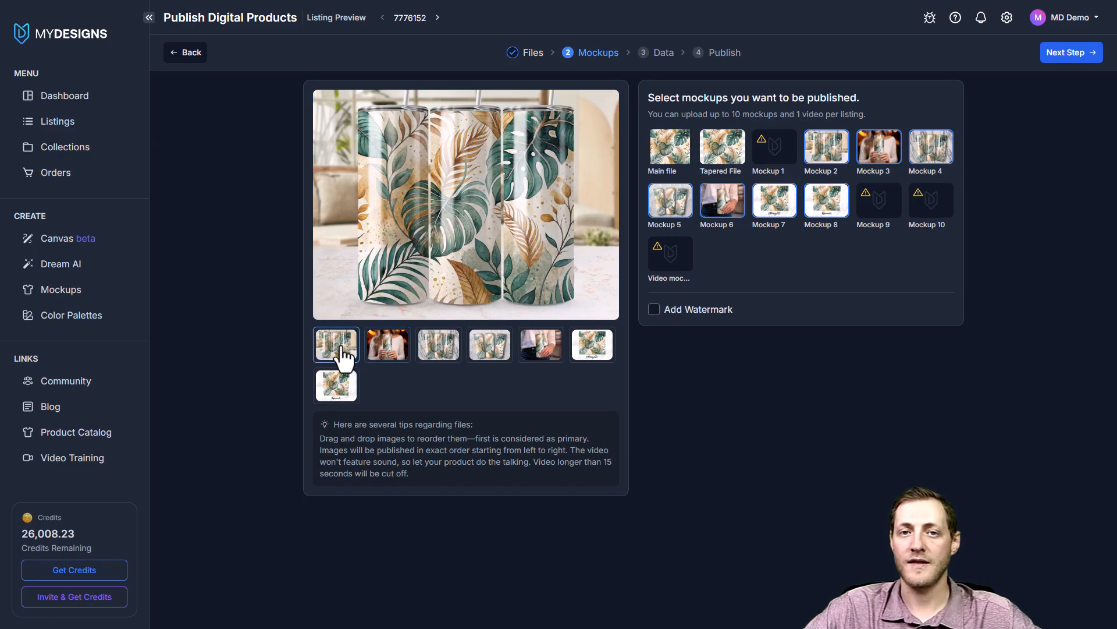
click(492, 356)
drag(492, 356, 351, 362)
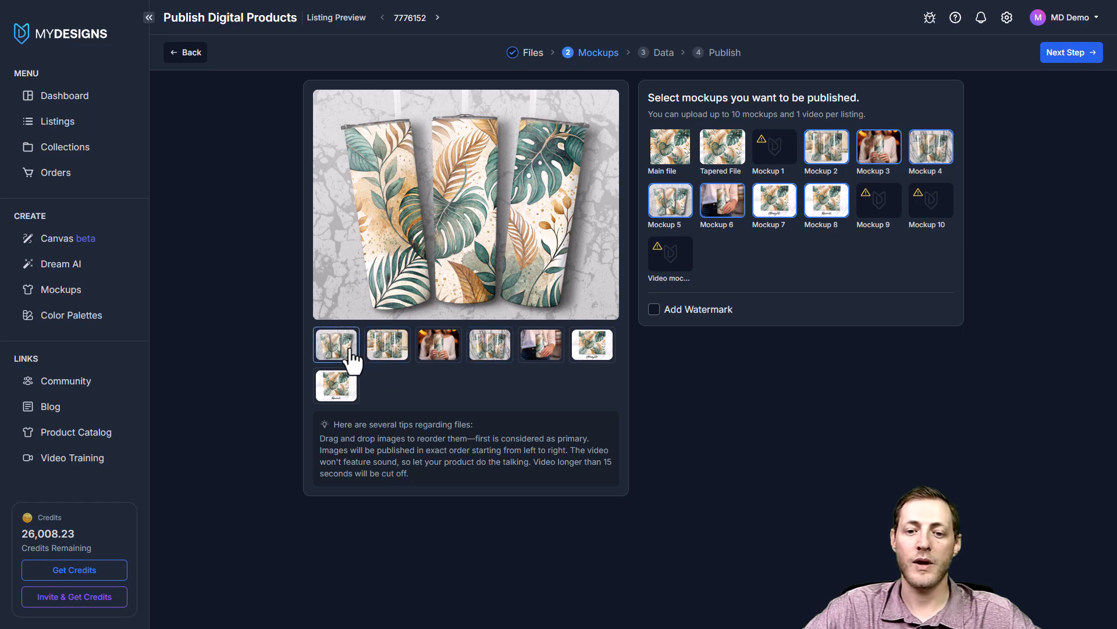
Reorder the mockups after the primary image as Mockup 3, 2, 6 and 4, and continue to the listing data.
drag(456, 351, 400, 349)
drag(553, 350, 501, 349)
click(599, 355)
click(333, 378)
click(336, 349)
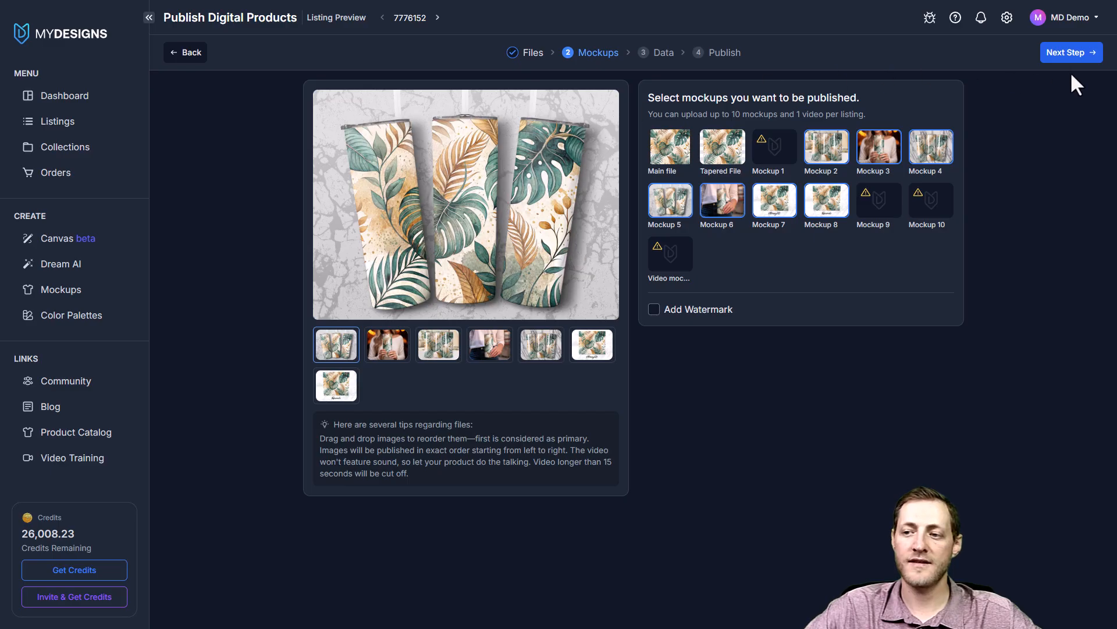
click(1068, 54)
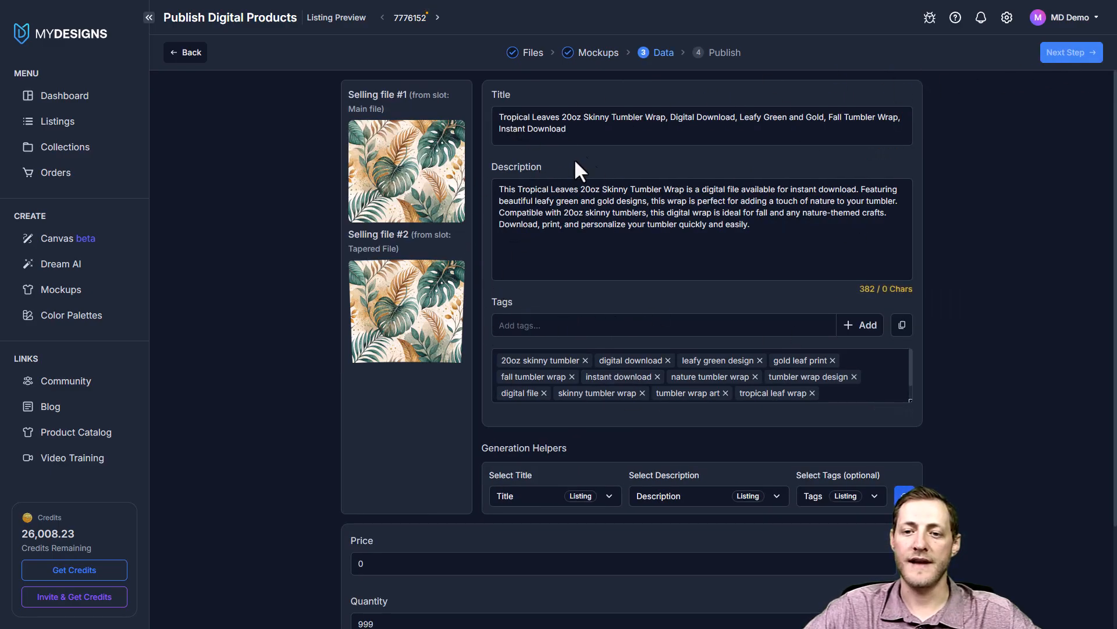
Look through the listings' selling files, titles, descriptions, tags, prices and quantities, ending back at the tropical leaves listing.
scroll(489, 309, down, 2)
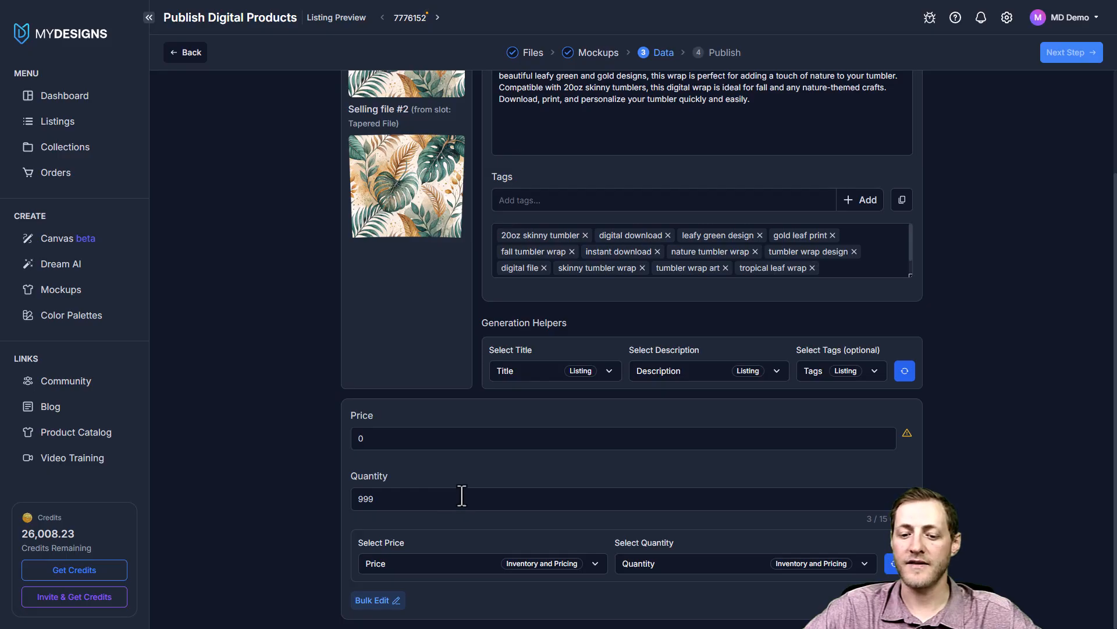
scroll(410, 469, up, 2)
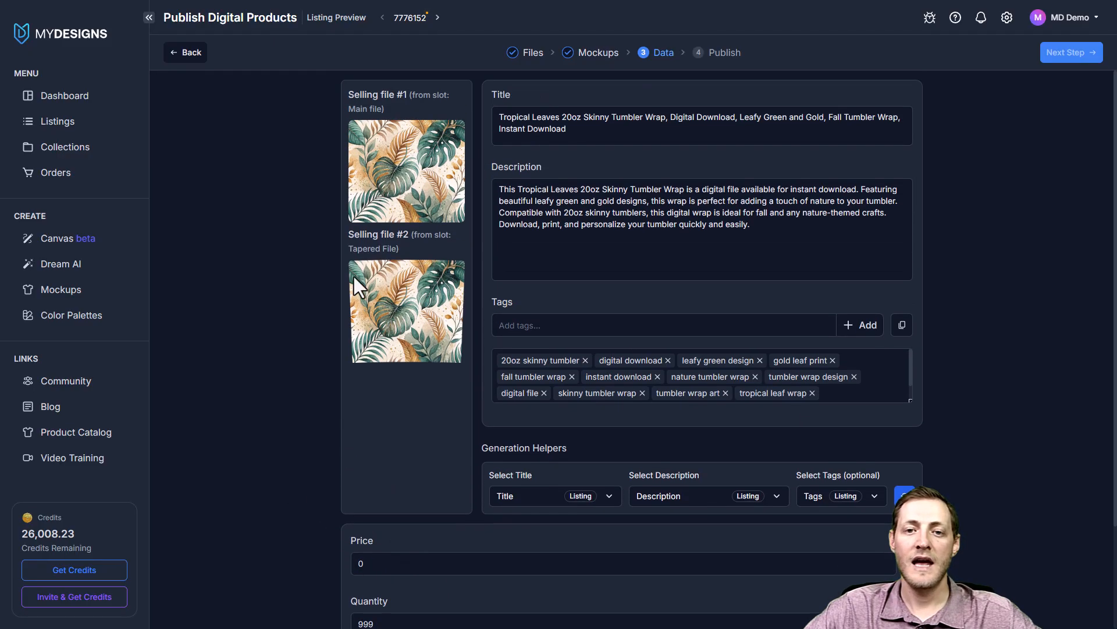
click(438, 18)
click(437, 18)
click(438, 18)
click(382, 18)
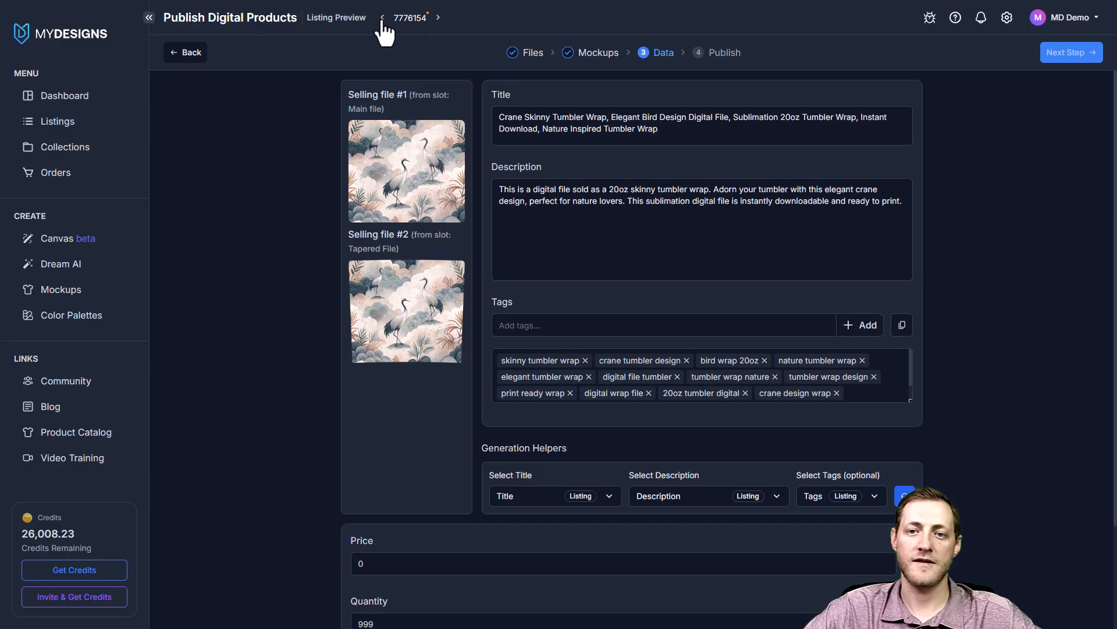
click(438, 18)
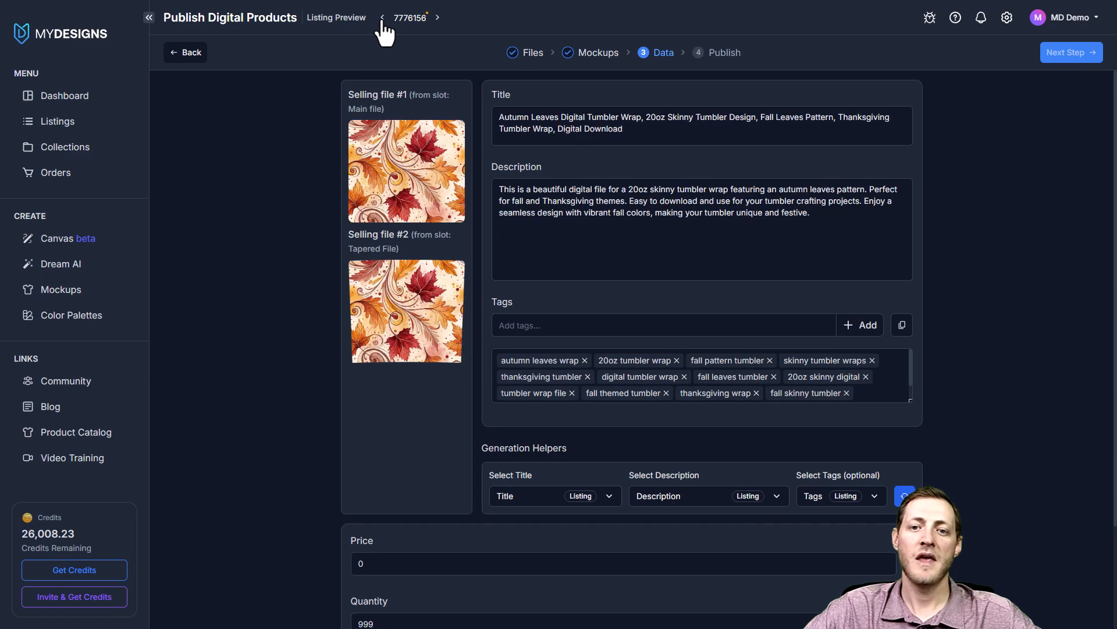
drag(398, 96, 417, 96)
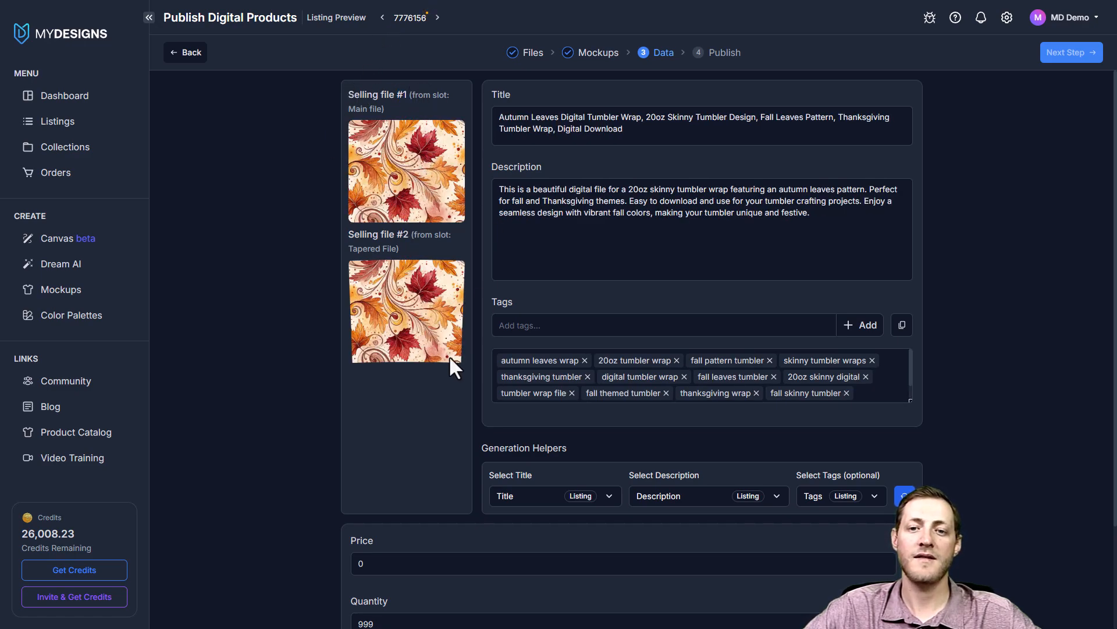
click(380, 19)
click(379, 20)
click(379, 20)
click(379, 21)
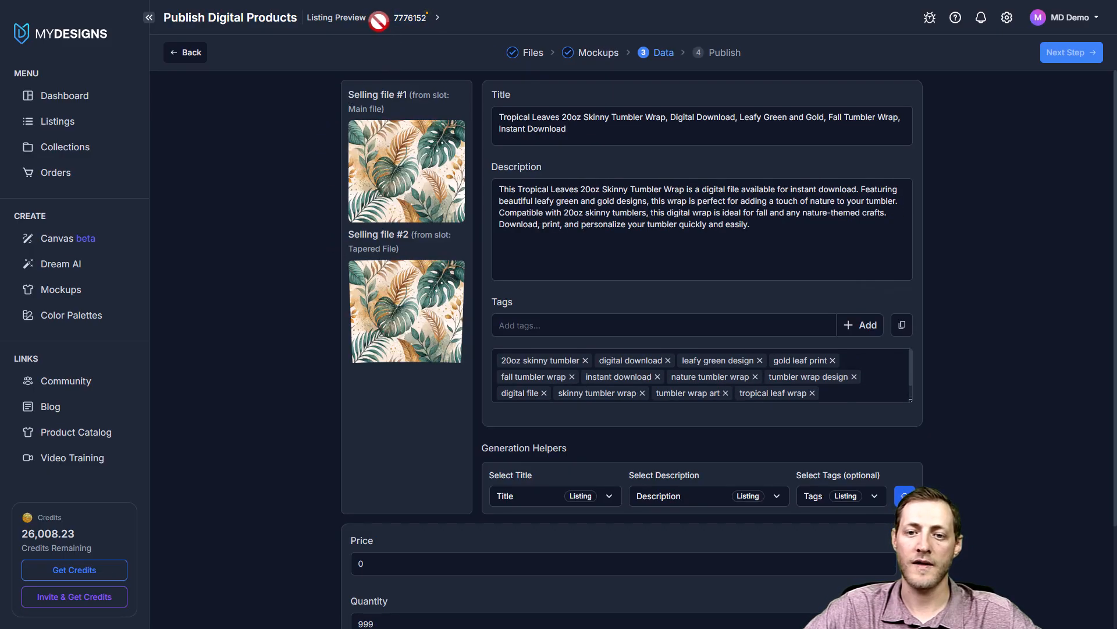
Bulk edit all listings to a price of 2.99 and a quantity of 999.
scroll(411, 262, down, 2)
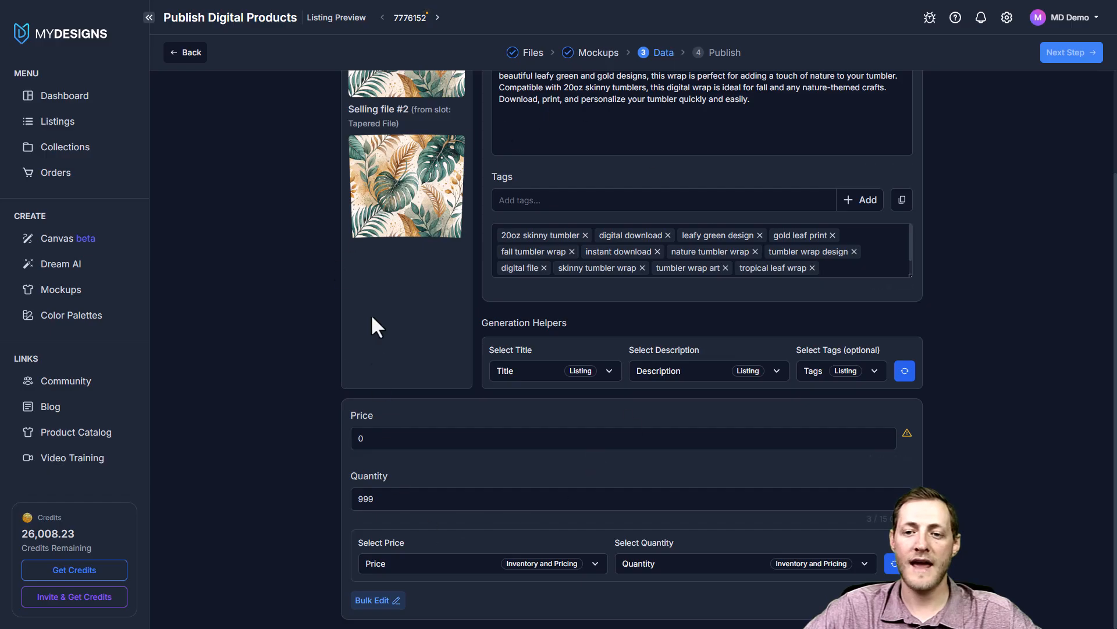
click(373, 600)
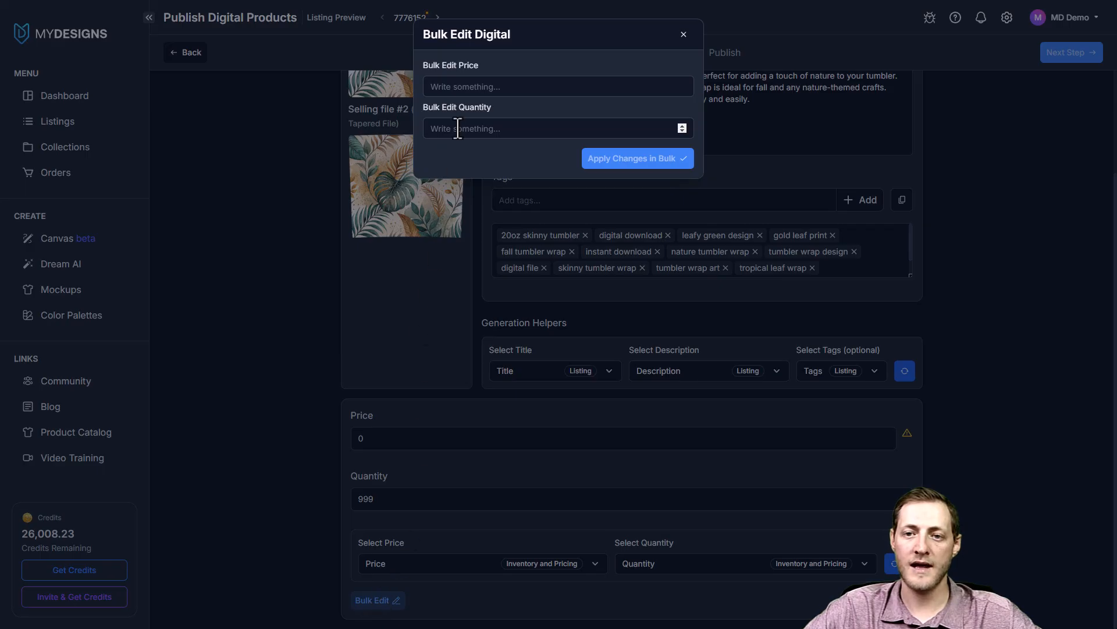
click(483, 88)
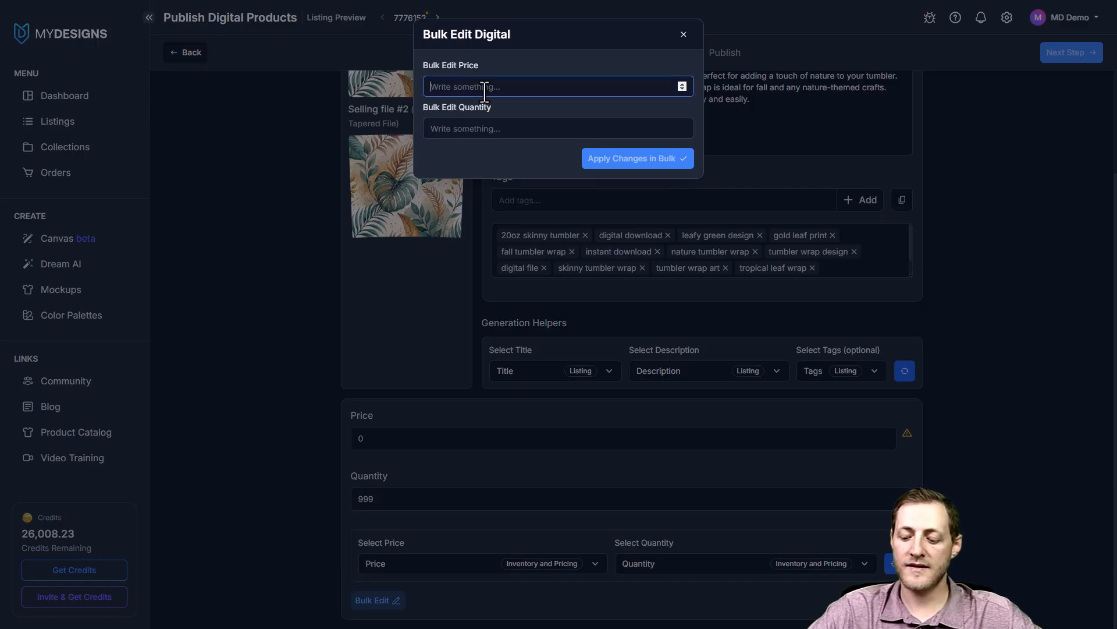
text(20)
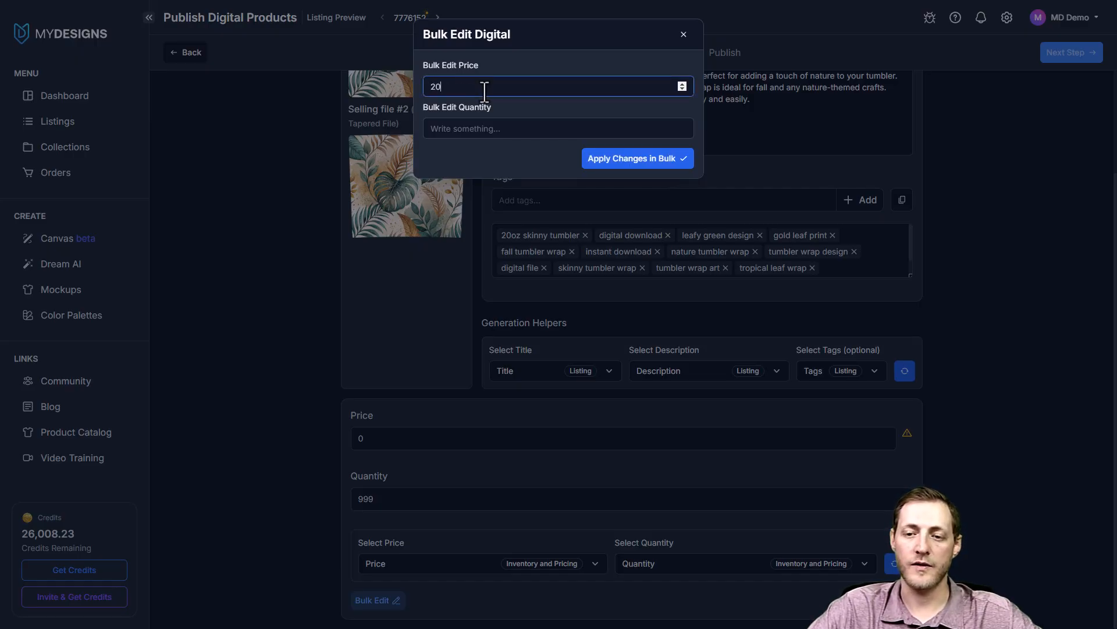
click(451, 131)
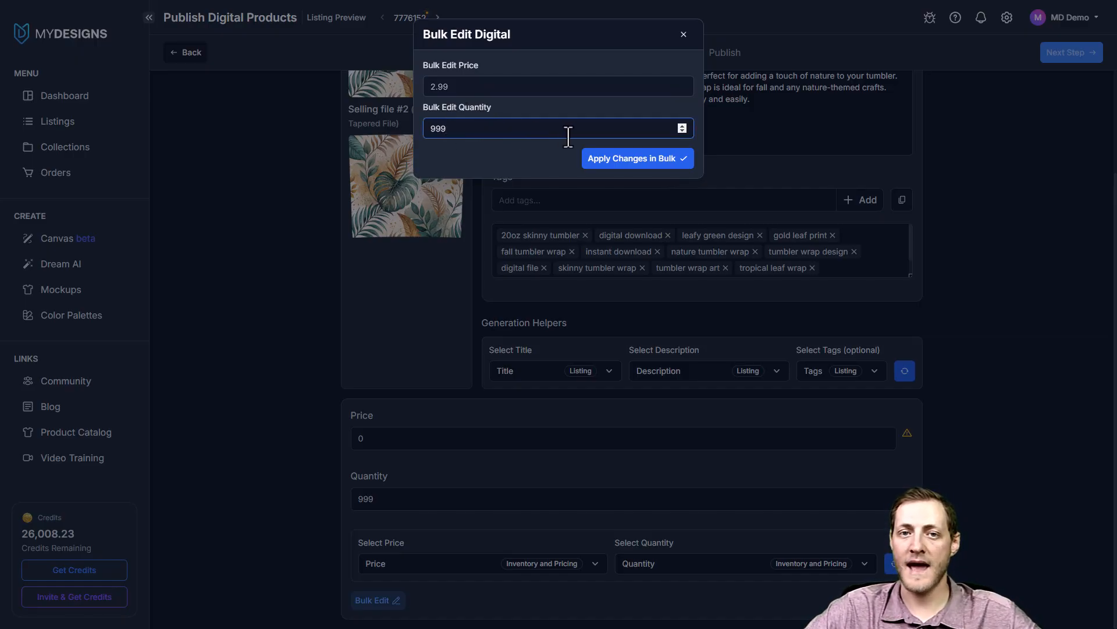
click(634, 167)
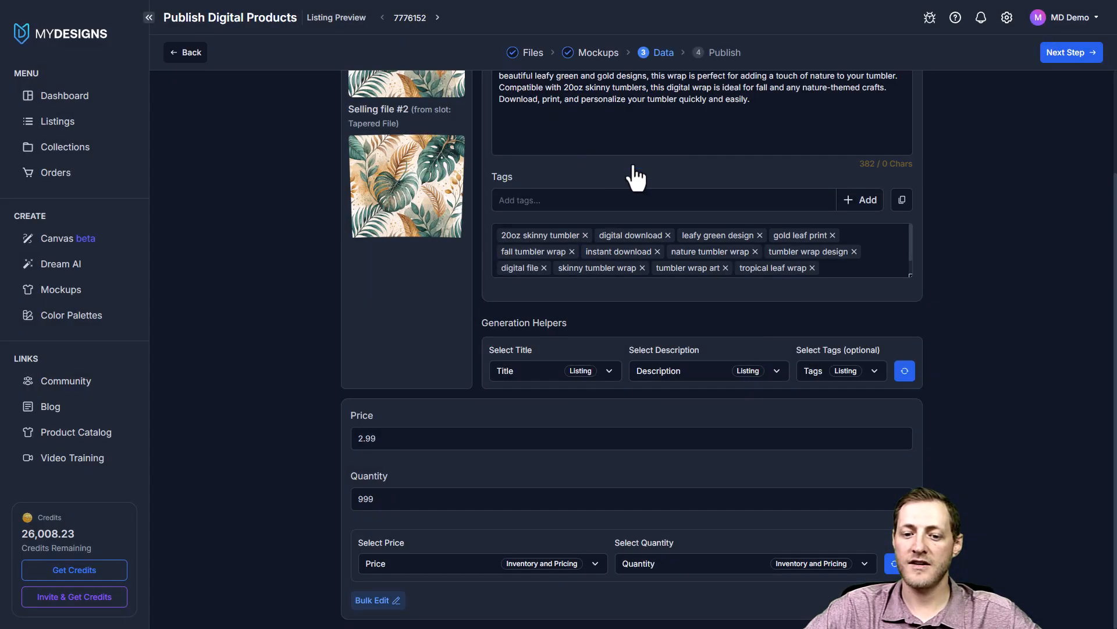
Check the price and quantity in the tropical leaves, desert landscape and crane listings.
click(400, 494)
click(384, 436)
scroll(372, 358, up, 2)
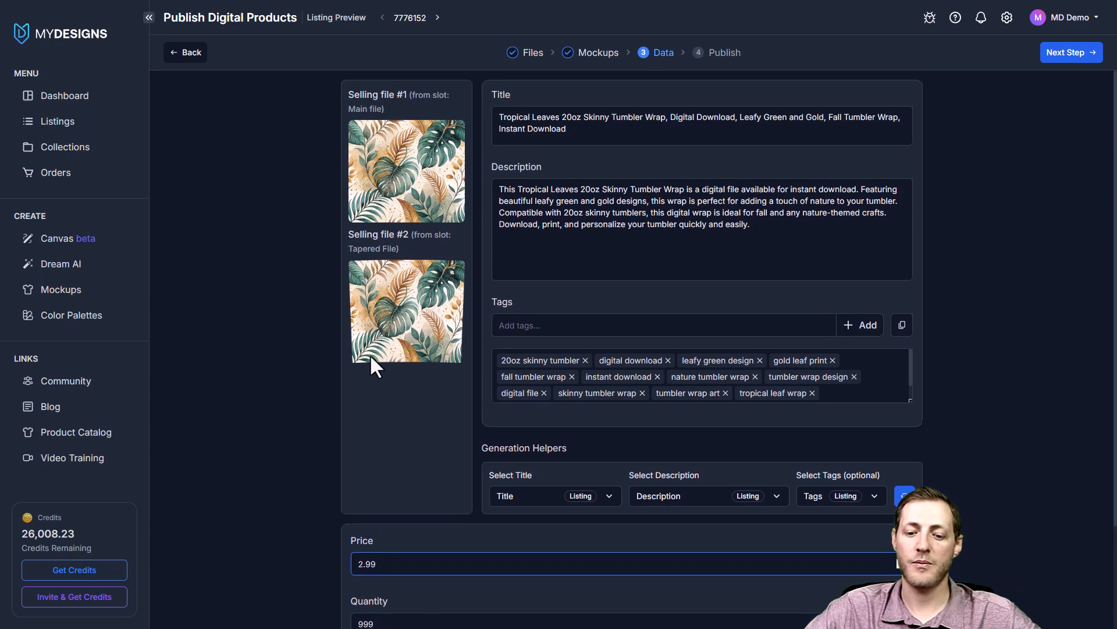
click(437, 17)
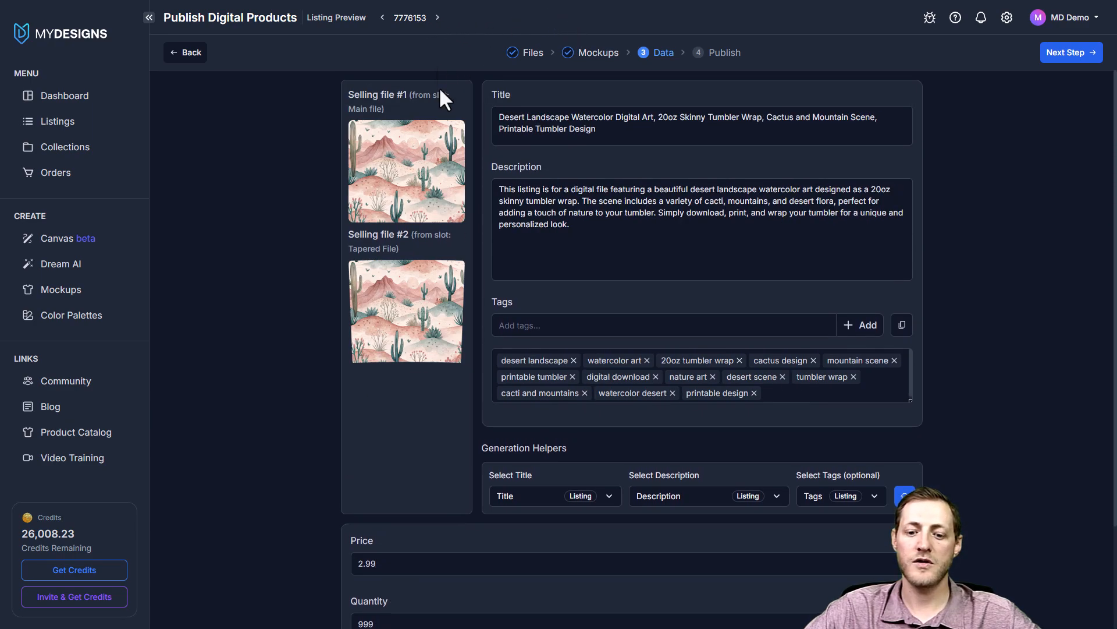
scroll(399, 460, down, 2)
click(389, 438)
scroll(389, 423, up, 2)
click(437, 17)
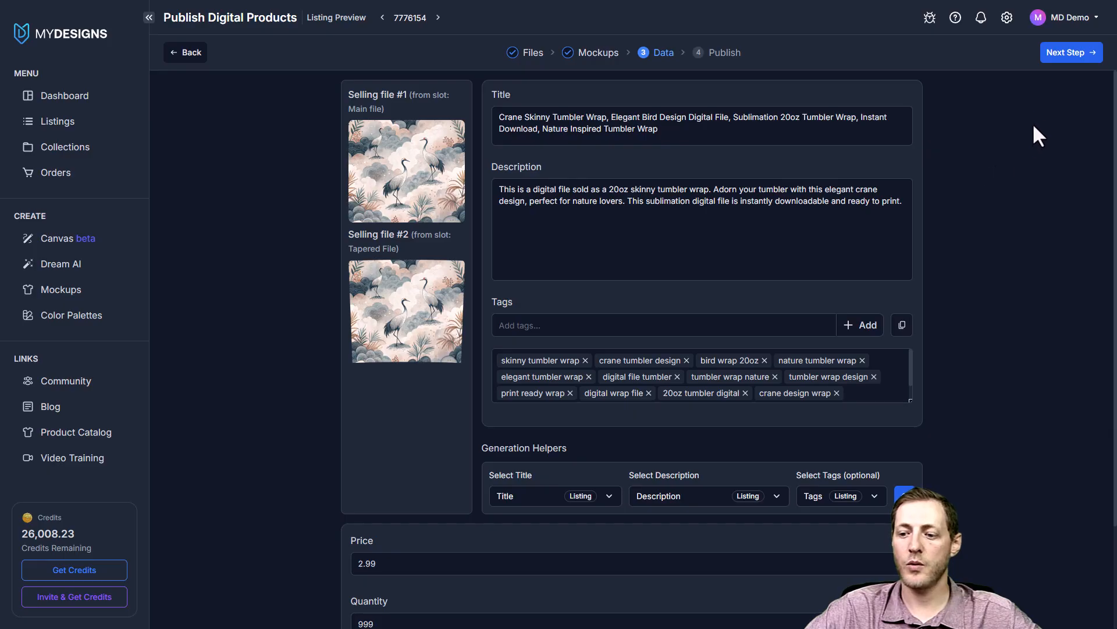
Continue to the publish preview and check the title, price and description of the tropical leaves listing.
click(1067, 58)
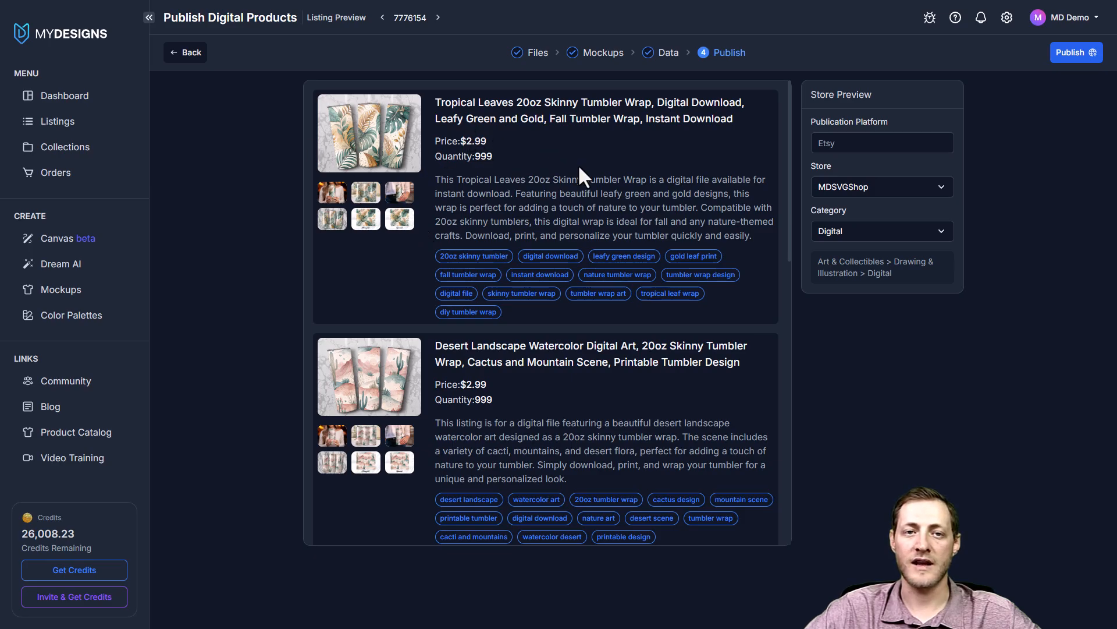
drag(434, 102, 549, 120)
click(570, 127)
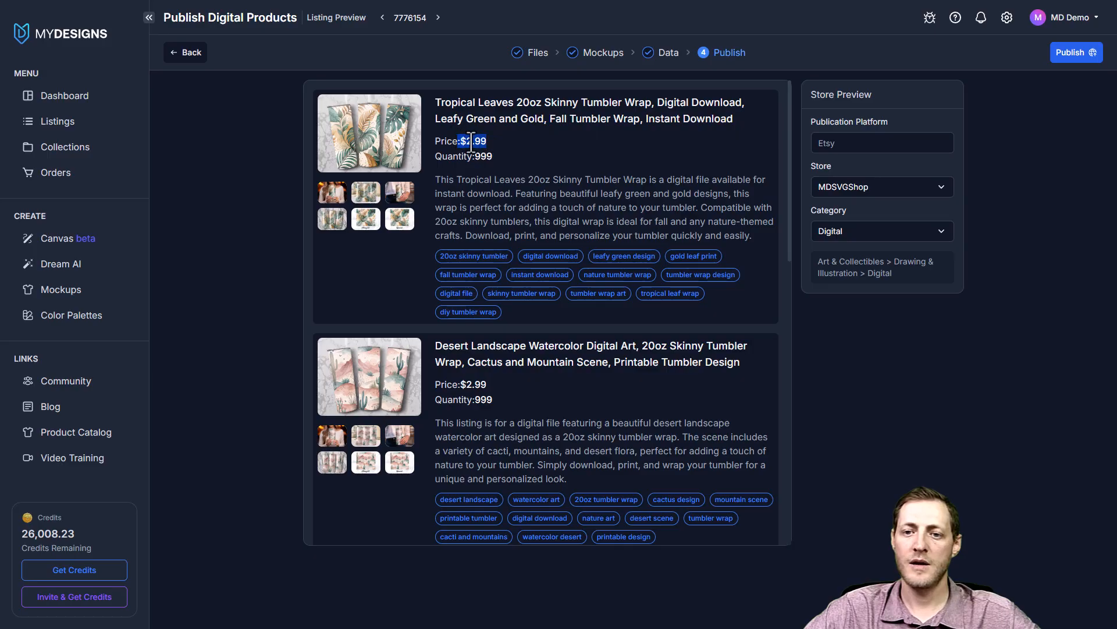
drag(432, 178, 462, 193)
click(463, 194)
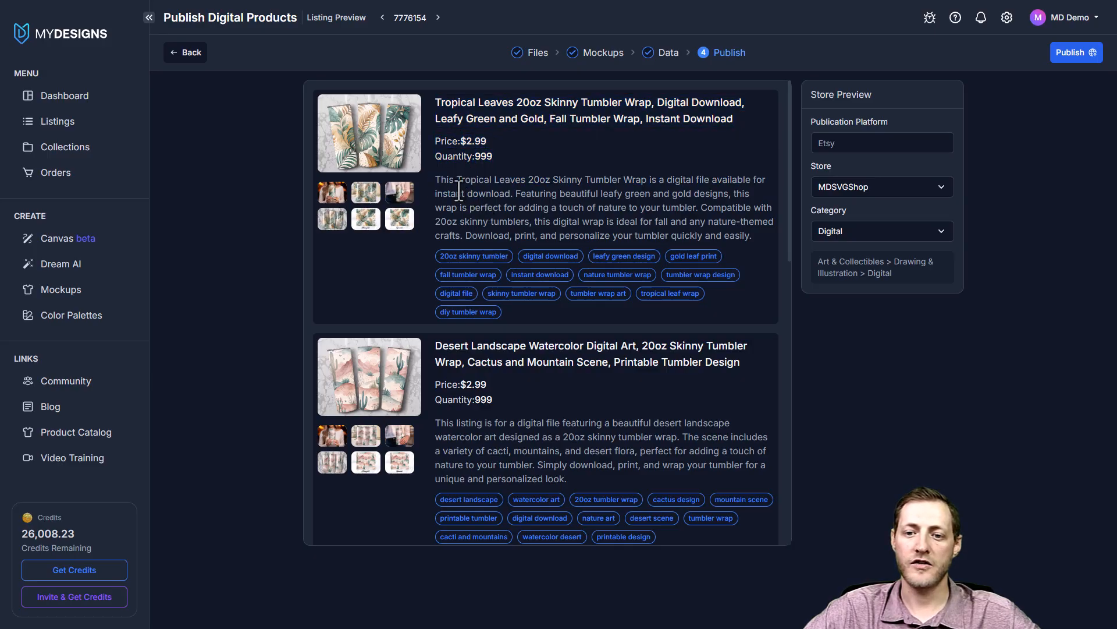
click(446, 181)
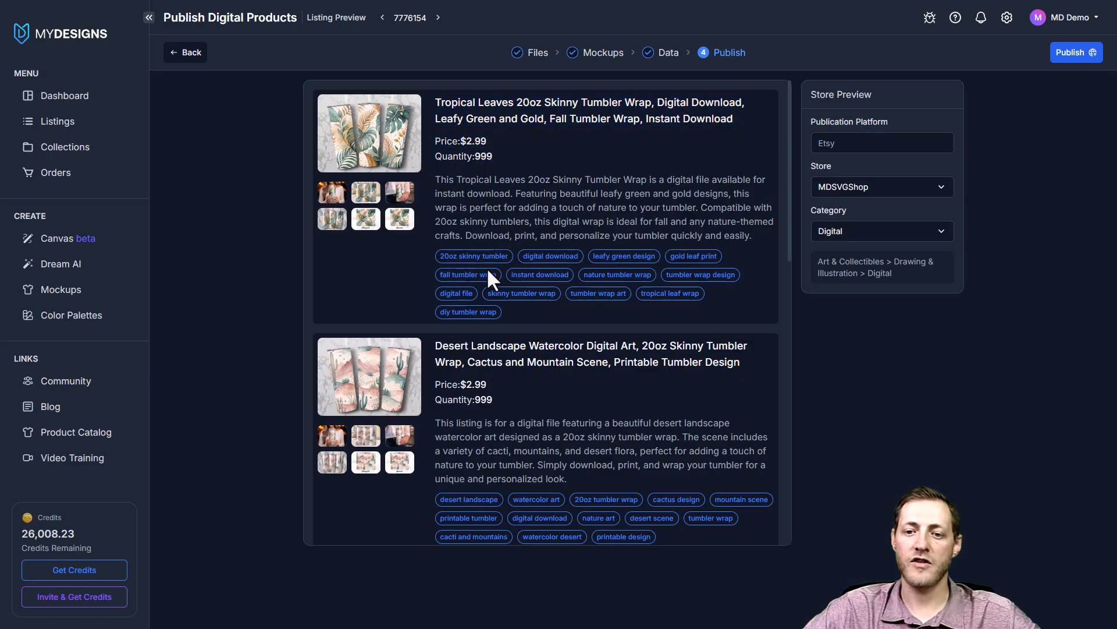
Keep MDSVGShop as the store and Digital as the category, and publish the listings to Etsy.
click(876, 190)
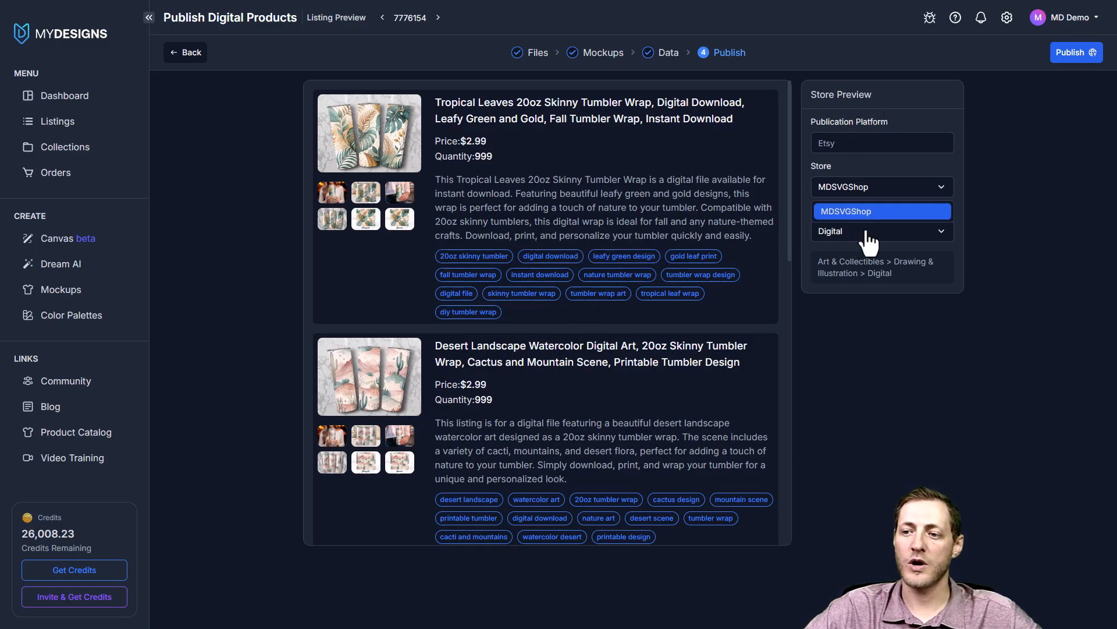
click(844, 211)
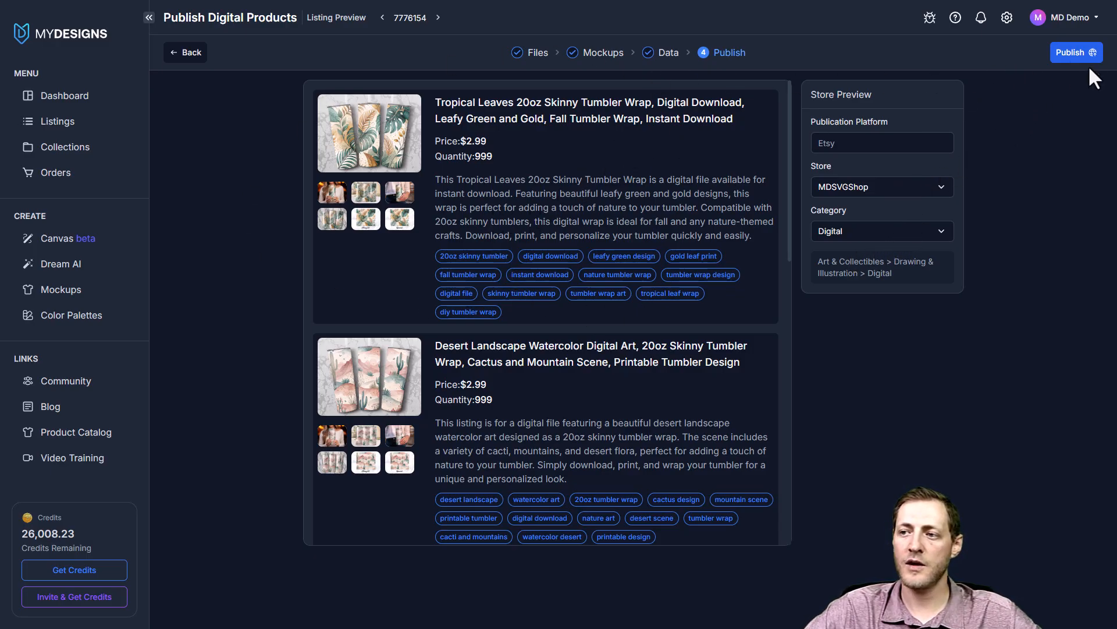
click(1076, 53)
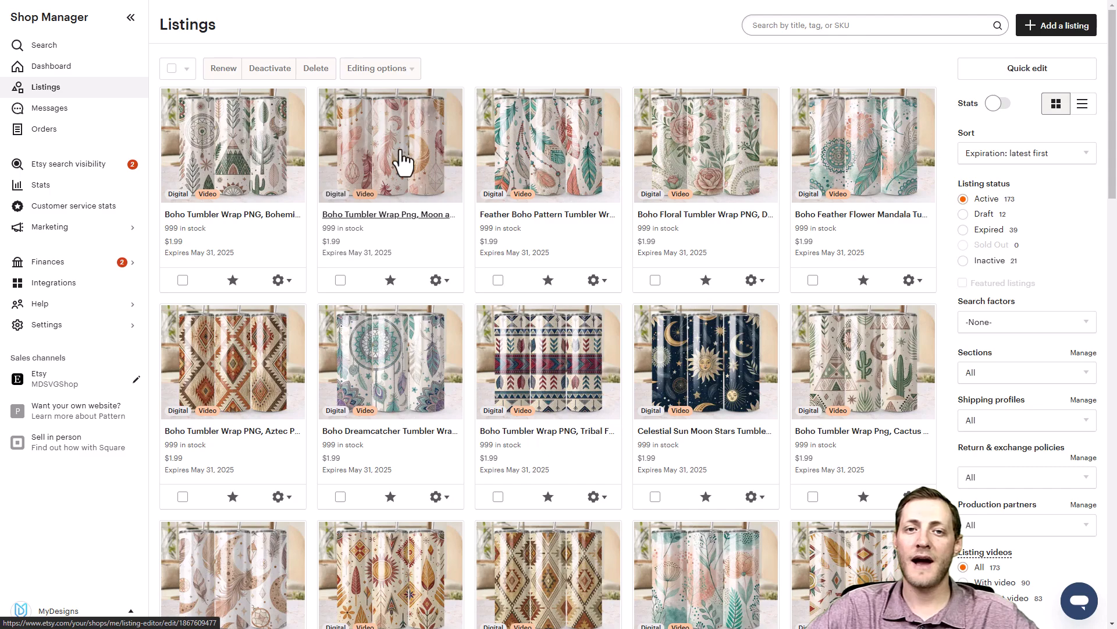
In Etsy Shop Manager, show the draft listings and select the five tumbler wrap drafts.
click(964, 214)
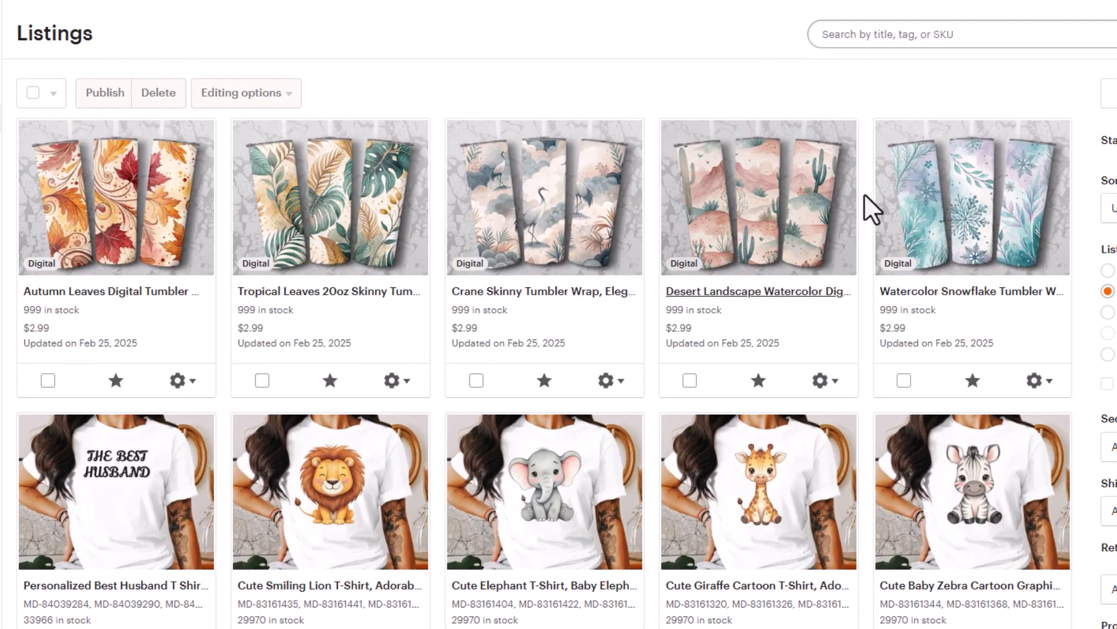
click(904, 380)
click(904, 380)
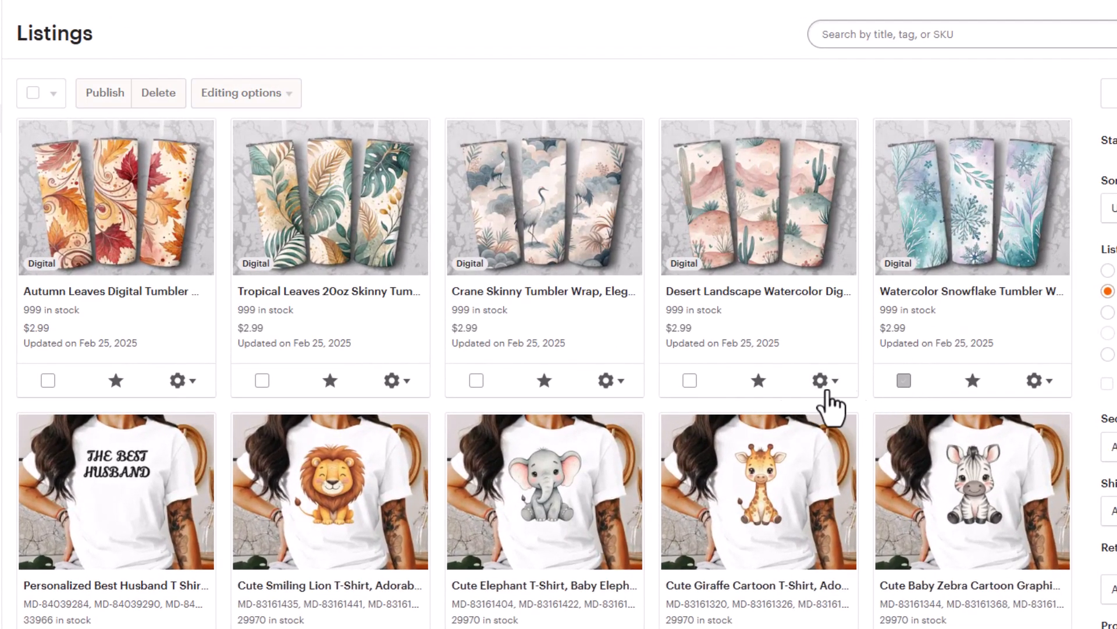
click(48, 380)
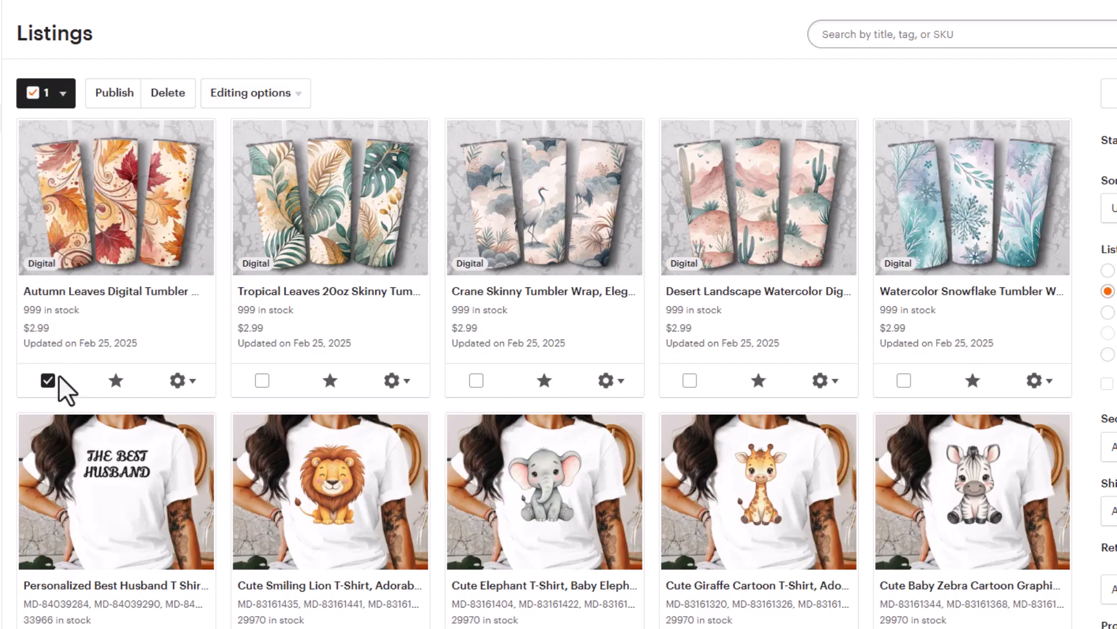
click(262, 380)
click(475, 381)
click(902, 381)
Examine the publishing fees for the five selected drafts in the publish confirmation, and cancel it.
click(116, 95)
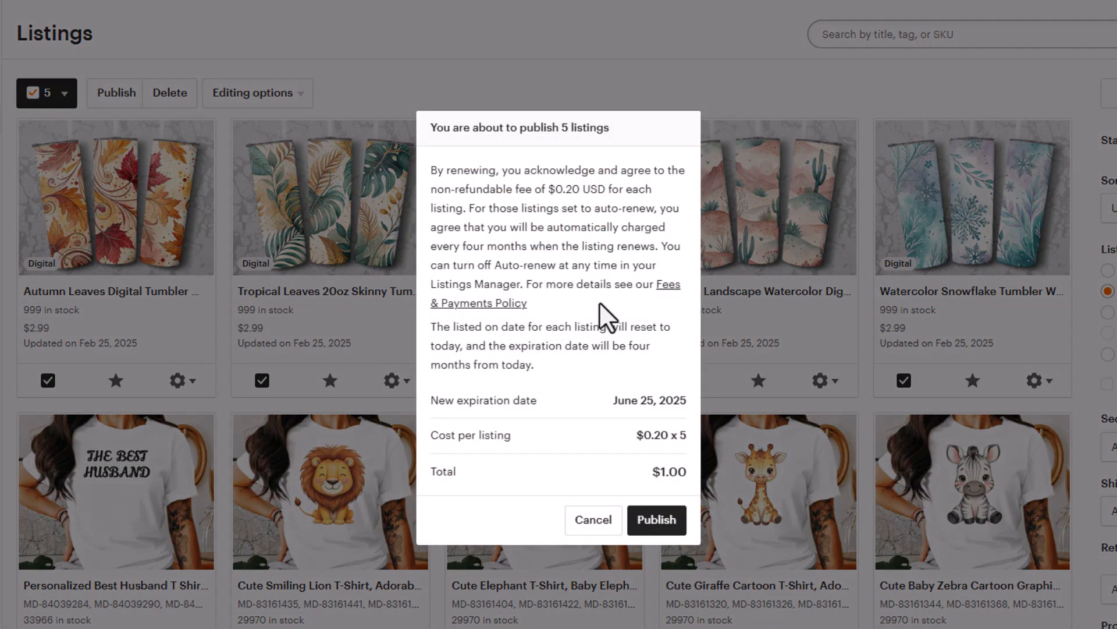
drag(645, 436, 688, 441)
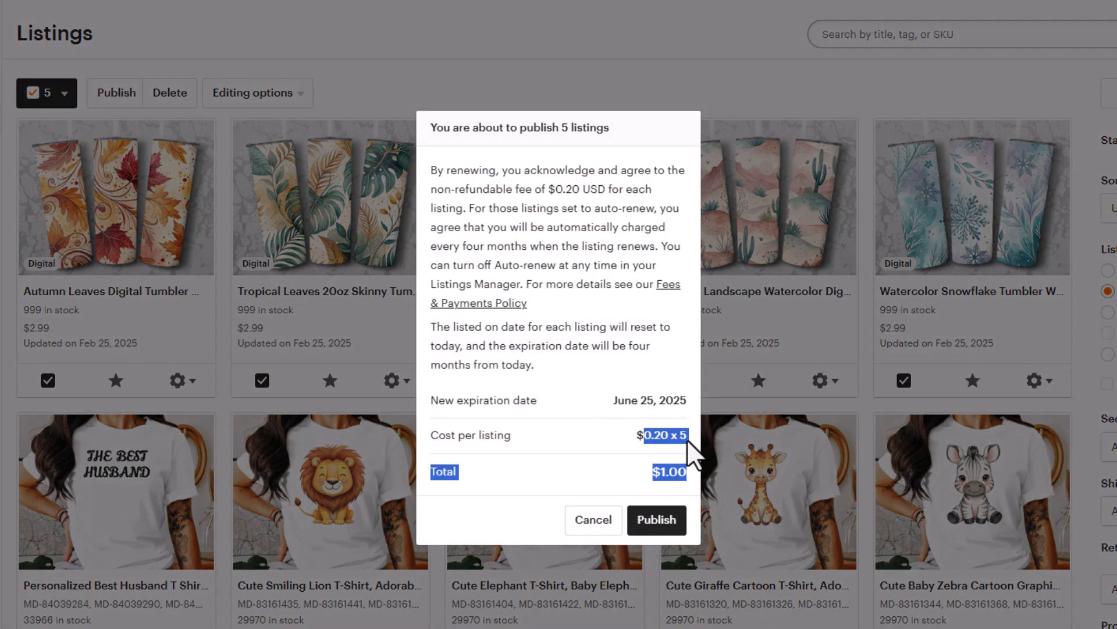
click(675, 437)
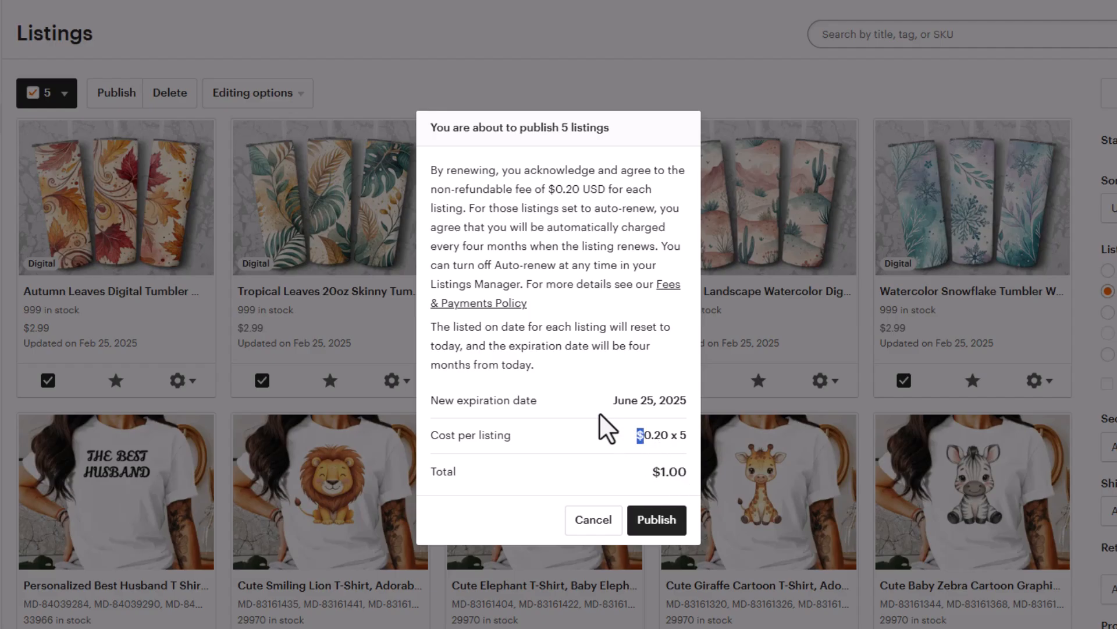
click(595, 521)
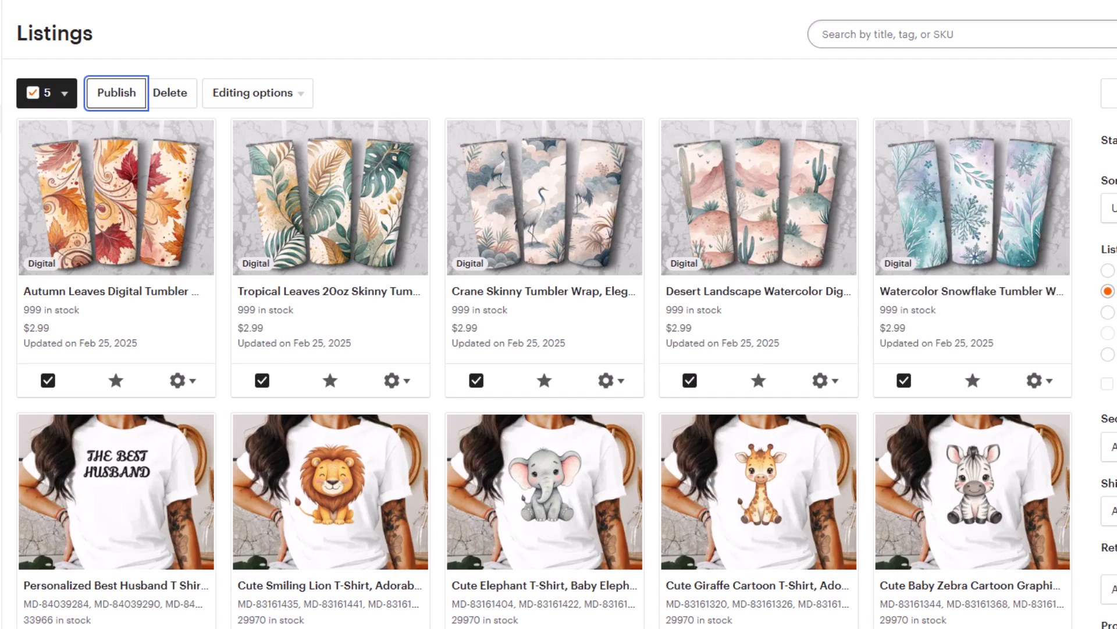